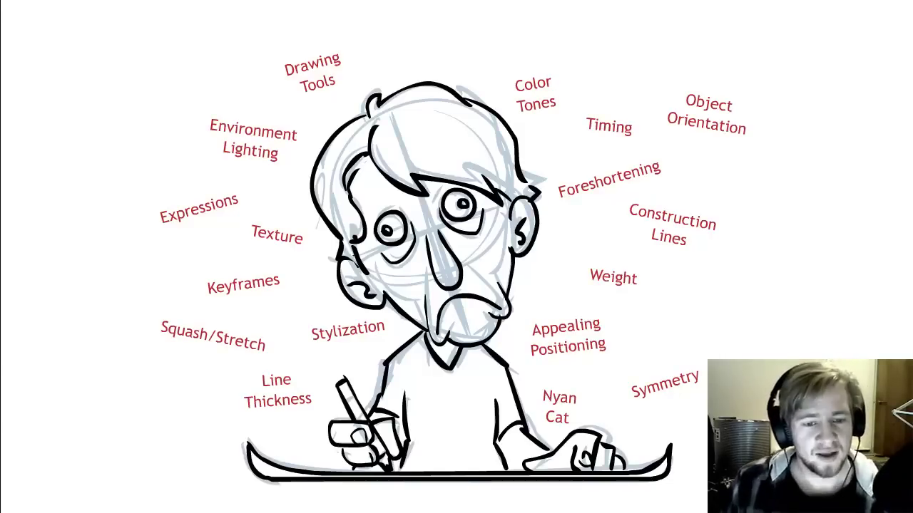
Step back through the example drawings in the movie preview to the rough figure construction, and close the preview.
key("Right")
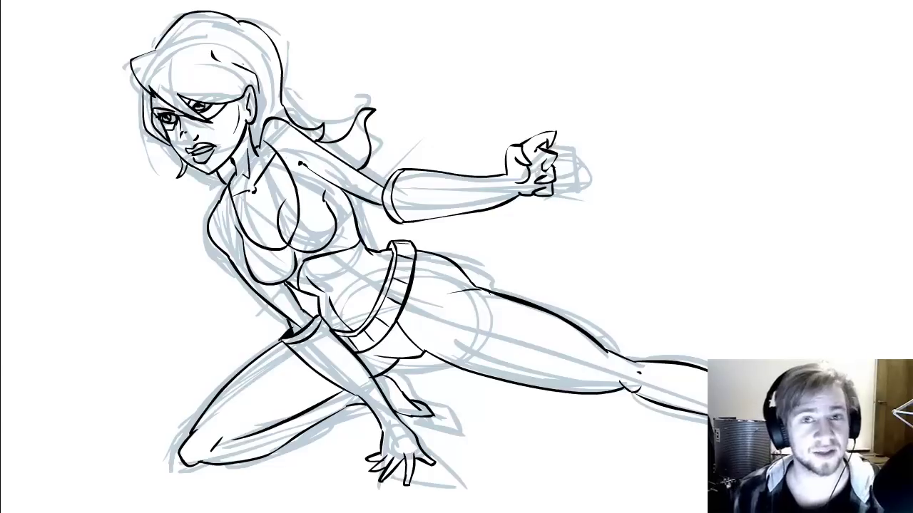
key("Left")
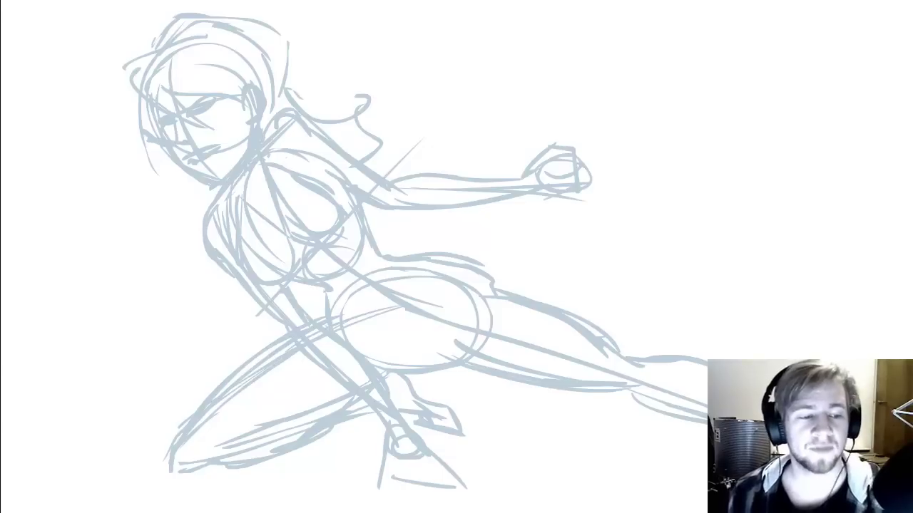
key("Left")
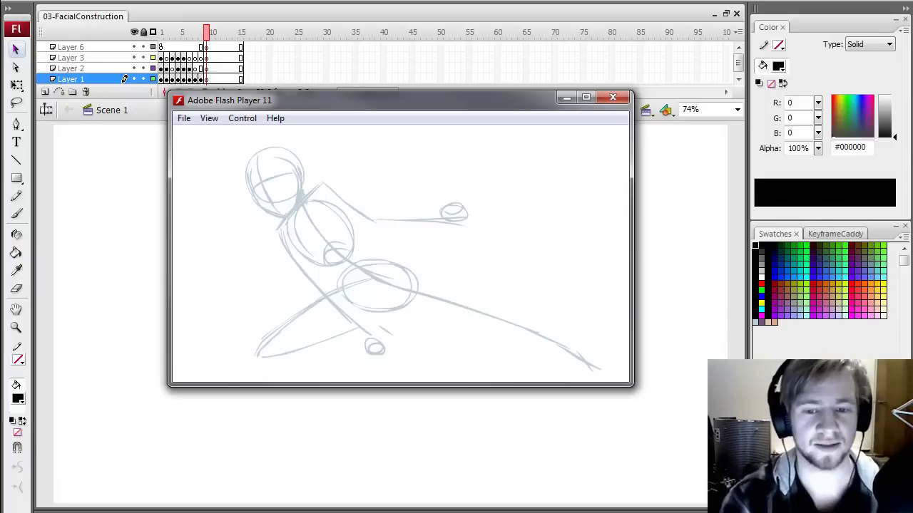
left_click(613, 97)
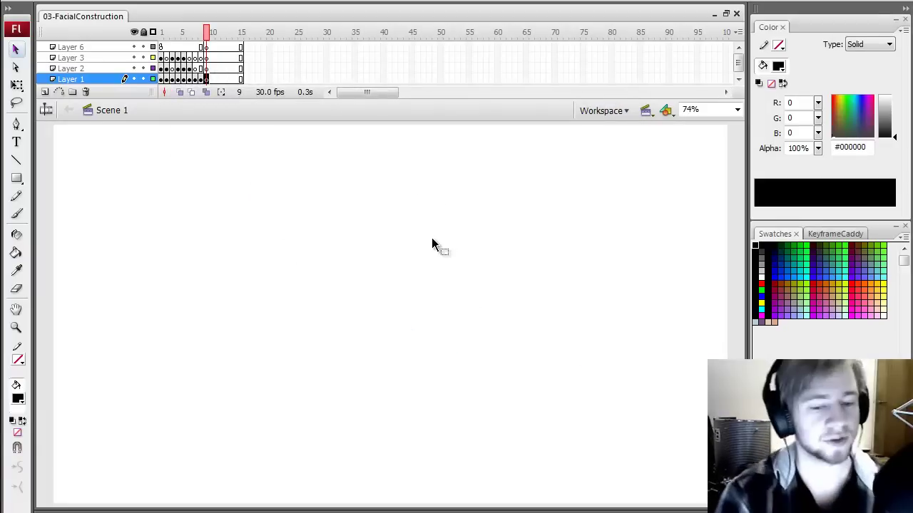
Set up the Brush tool with a small brush size and the light grey-blue fill colour #BDCFDB.
key("b")
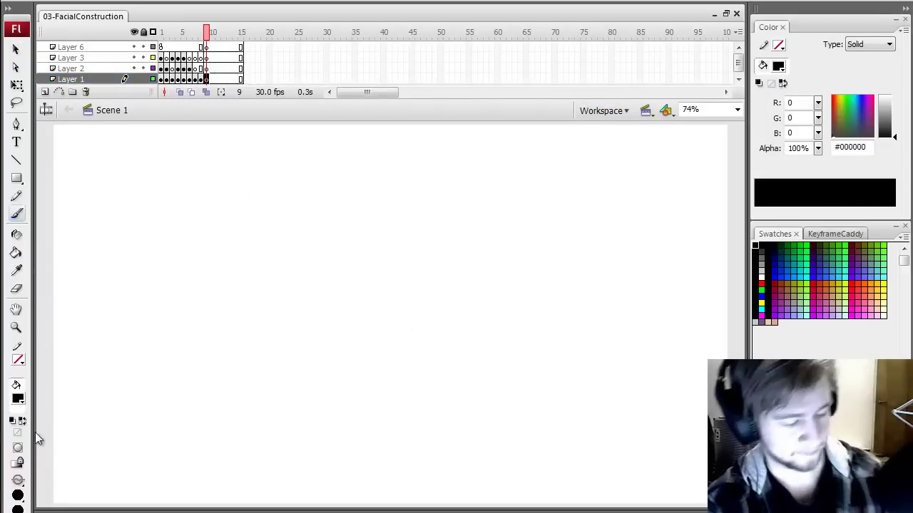
left_click(26, 493)
left_click(50, 411)
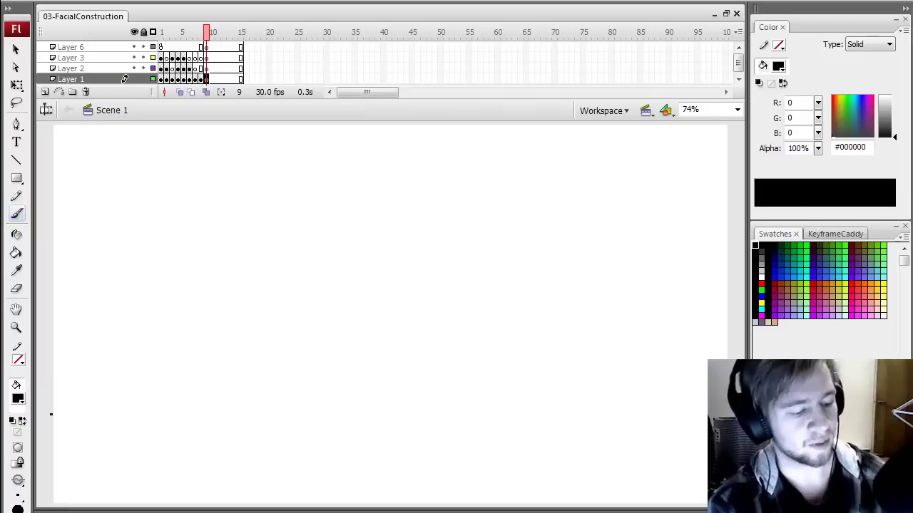
left_click(21, 495)
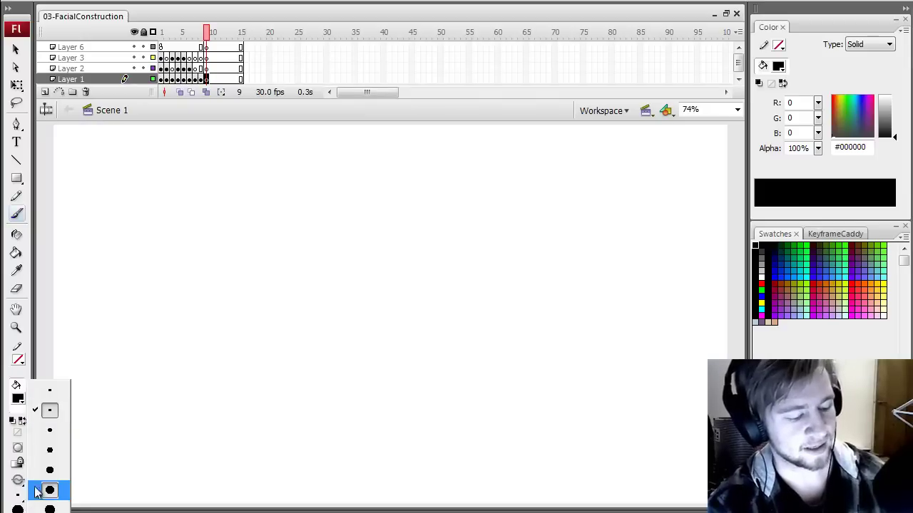
left_click(55, 428)
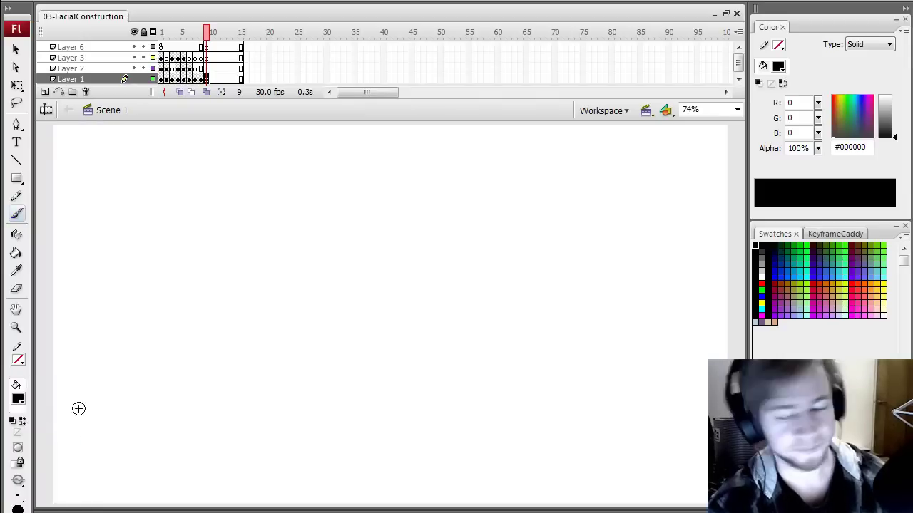
left_click(755, 320)
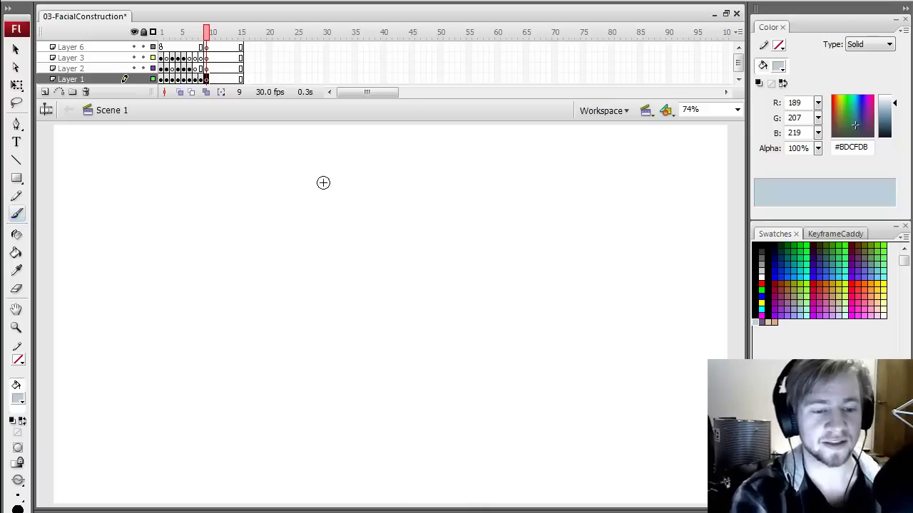
Sketch two large head circles side by side on frame 9 of Layer 1, undoing the stray first stroke.
mouse_move(357, 153)
left_mouse_down()
mouse_move(399, 320)
mouse_move(417, 179)
mouse_move(408, 276)
left_mouse_up()
key("ctrl+z")
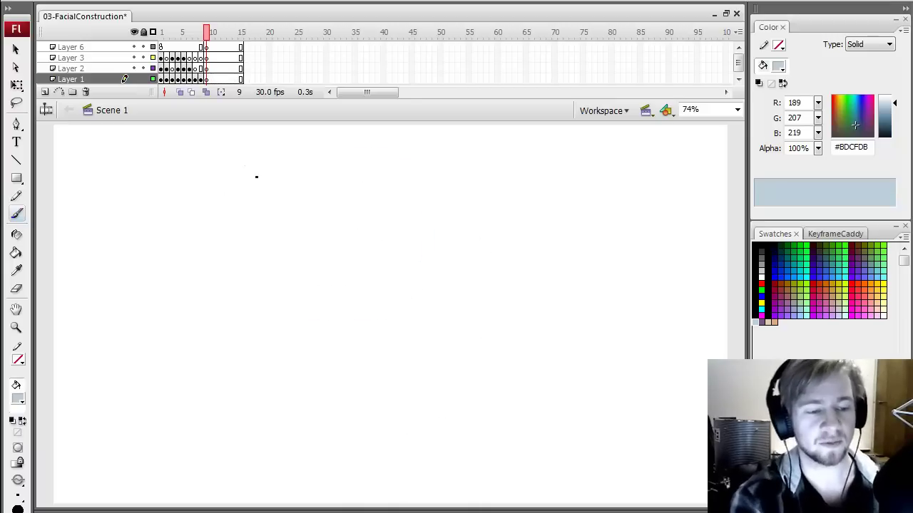
mouse_move(248, 164)
left_mouse_down()
mouse_move(350, 269)
mouse_move(205, 298)
mouse_move(263, 162)
left_mouse_up()
mouse_move(452, 154)
left_mouse_down()
mouse_move(470, 310)
mouse_move(456, 152)
mouse_move(448, 287)
left_mouse_up()
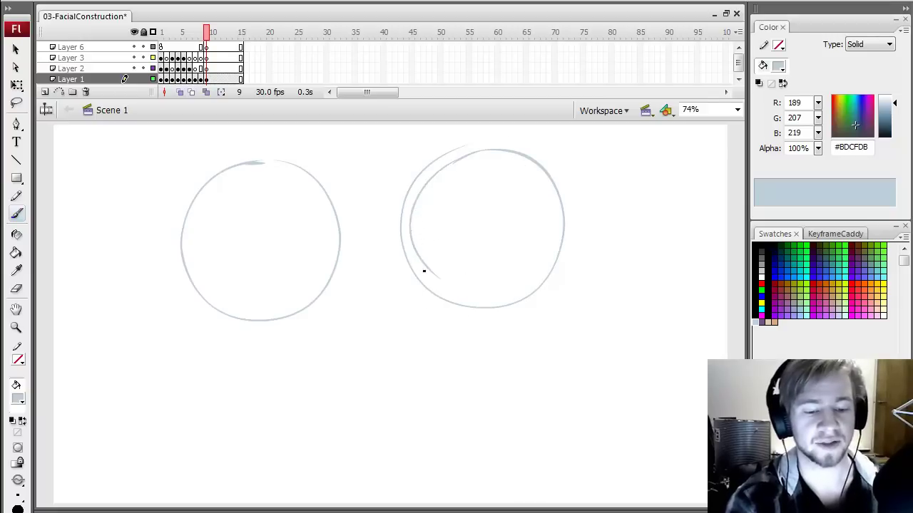
Add the jaw outline and a vertical facial centre line to the right-hand circle as the base of a skull.
mouse_move(409, 229)
left_mouse_down()
mouse_move(424, 333)
mouse_move(485, 354)
mouse_move(524, 343)
mouse_move(533, 308)
left_mouse_up()
left_click_drag(451, 177, 455, 354)
left_click_drag(443, 289, 448, 183)
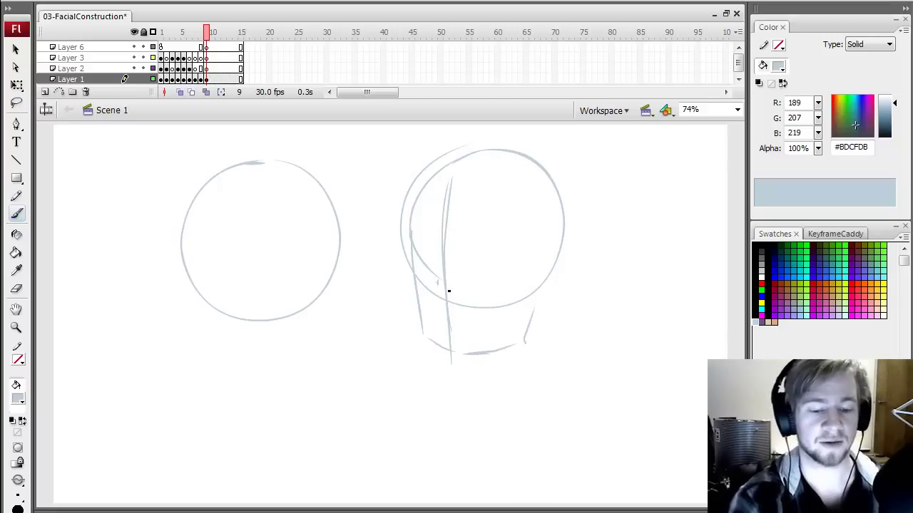
Sketch the skull's nose cavity, shaded eye sockets, upper teeth and near cheekbone.
left_click_drag(438, 262, 450, 283)
mouse_move(458, 237)
left_mouse_down()
mouse_move(435, 266)
mouse_move(429, 237)
mouse_move(431, 256)
mouse_move(472, 259)
mouse_move(501, 248)
left_mouse_up()
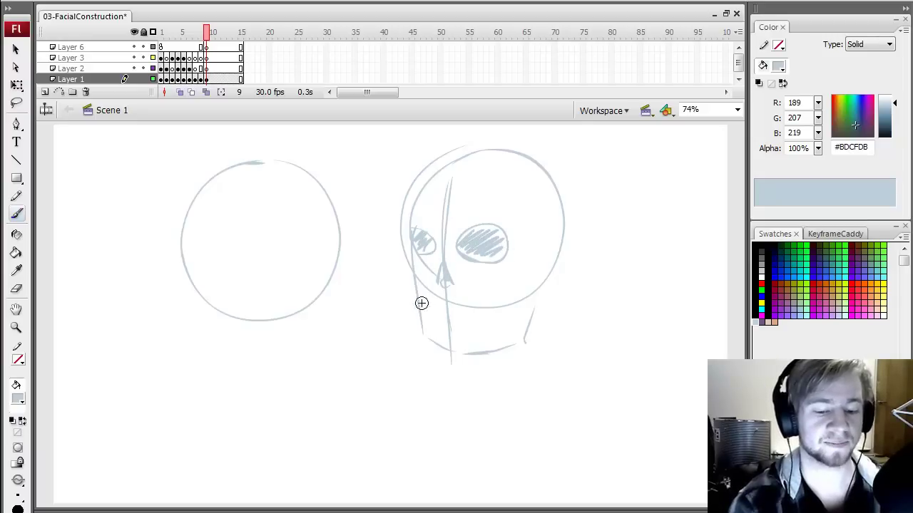
mouse_move(422, 294)
left_mouse_down()
mouse_move(432, 309)
mouse_move(468, 320)
mouse_move(485, 306)
mouse_move(454, 320)
mouse_move(511, 280)
mouse_move(540, 279)
mouse_move(524, 263)
left_mouse_up()
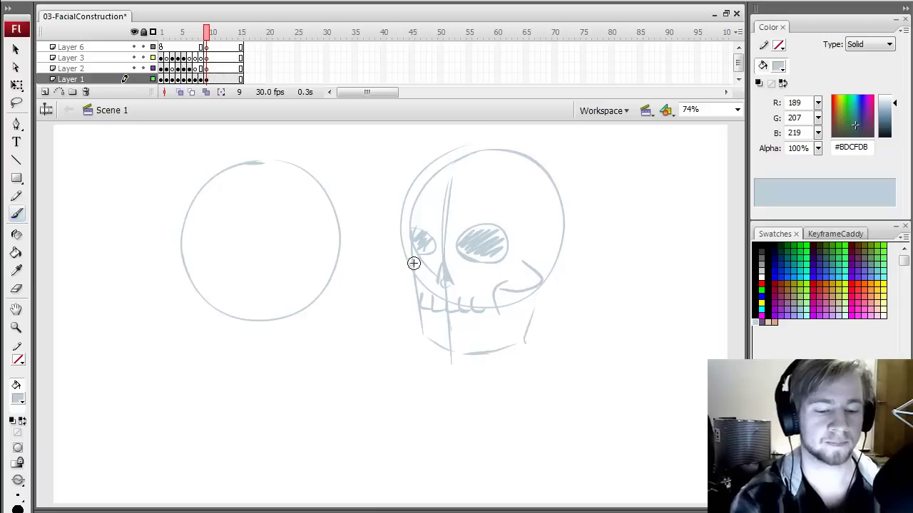
Complete the skull with the far cheekbone, cranium and temple contours, brow line, lower teeth and reinforced jaw.
left_click_drag(414, 261, 423, 277)
left_click_drag(426, 179, 528, 158)
left_click_drag(538, 178, 547, 243)
left_click_drag(463, 203, 509, 211)
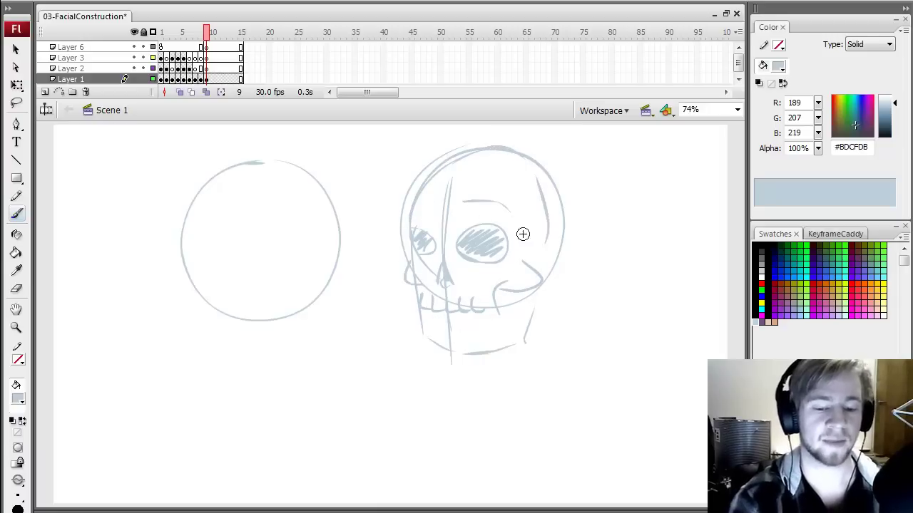
mouse_move(430, 315)
left_mouse_down()
mouse_move(428, 346)
mouse_move(491, 352)
mouse_move(534, 311)
mouse_move(501, 305)
mouse_move(517, 296)
mouse_move(491, 308)
left_mouse_up()
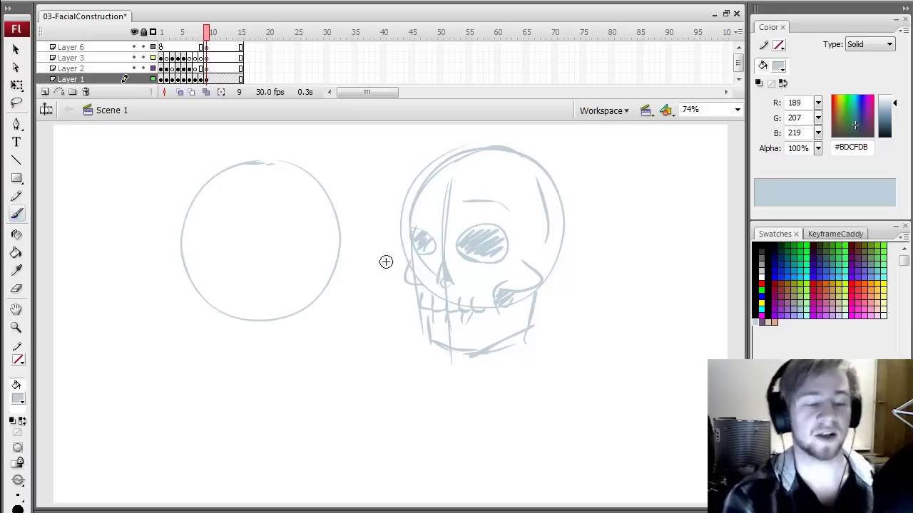
Draw a tapered jaw and chin below the left-hand circle and a curved vertical centre line down the face.
mouse_move(185, 214)
left_mouse_down()
mouse_move(187, 280)
mouse_move(232, 350)
left_mouse_up()
mouse_move(184, 265)
left_mouse_down()
mouse_move(268, 376)
mouse_move(327, 274)
left_mouse_up()
mouse_move(242, 354)
left_mouse_down()
mouse_move(250, 164)
mouse_move(246, 372)
left_mouse_up()
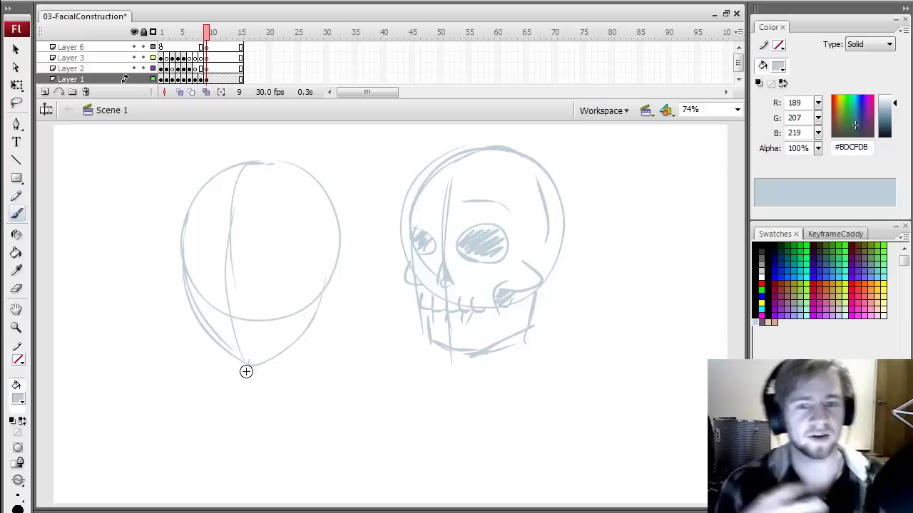
left_click_drag(232, 208, 228, 260)
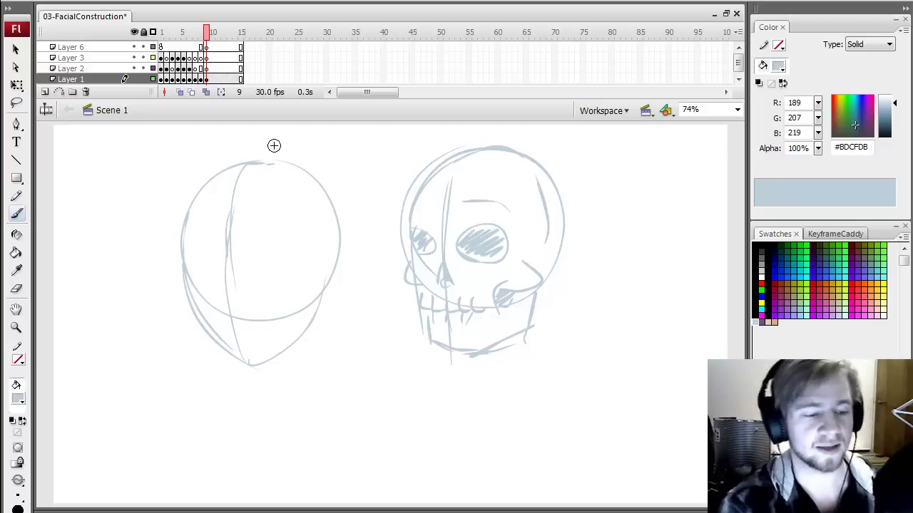
mouse_move(231, 212)
left_mouse_down()
mouse_move(233, 236)
mouse_move(237, 282)
mouse_move(244, 186)
left_mouse_up()
Choose a smaller eraser size, and retrace the left-hand head's curved centre line with the brush.
key("e")
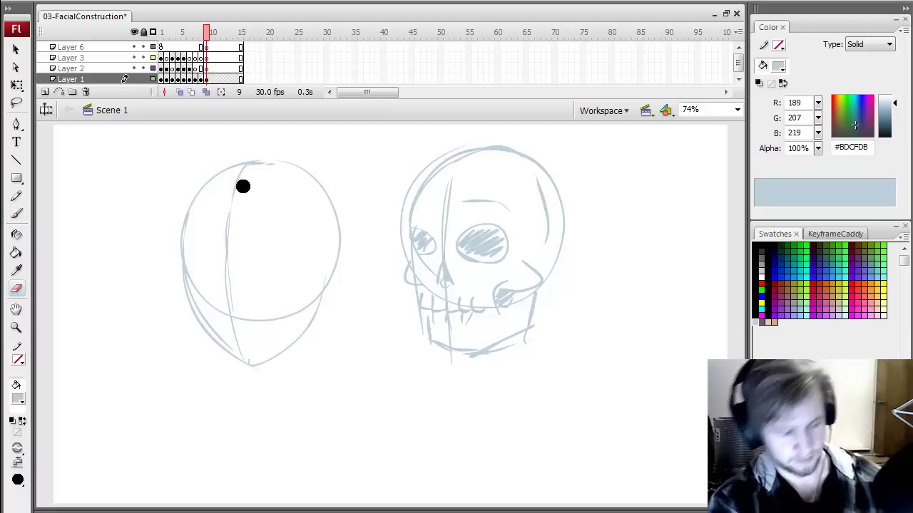
left_click(18, 479)
left_click(43, 374)
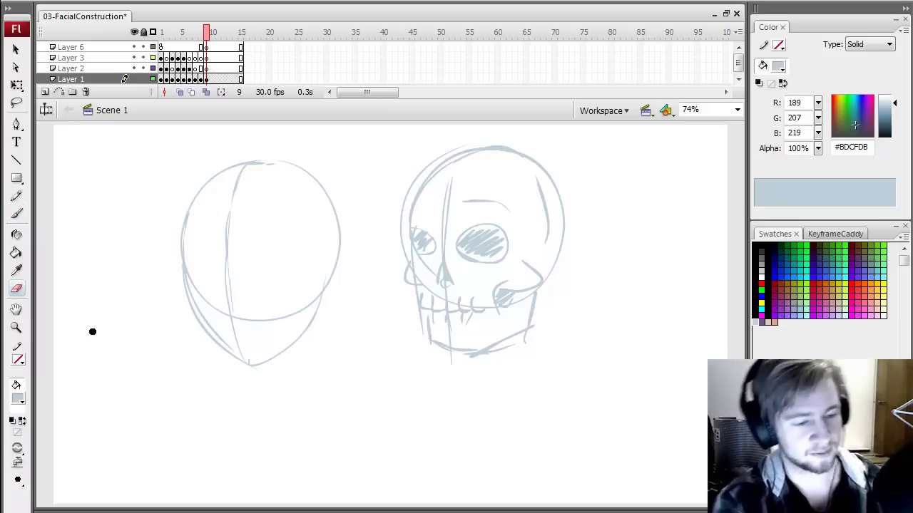
key("b")
mouse_move(233, 187)
left_mouse_down()
mouse_move(242, 224)
mouse_move(241, 365)
left_mouse_up()
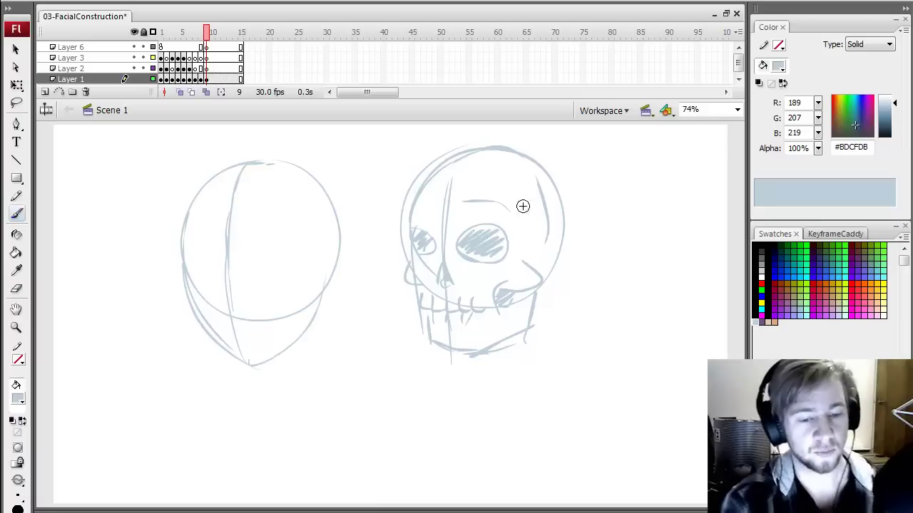
On frame 10 of Layer 1, sketch a large head circle with an angular jaw and pointed chin, reinforcing the circle.
left_click(212, 79)
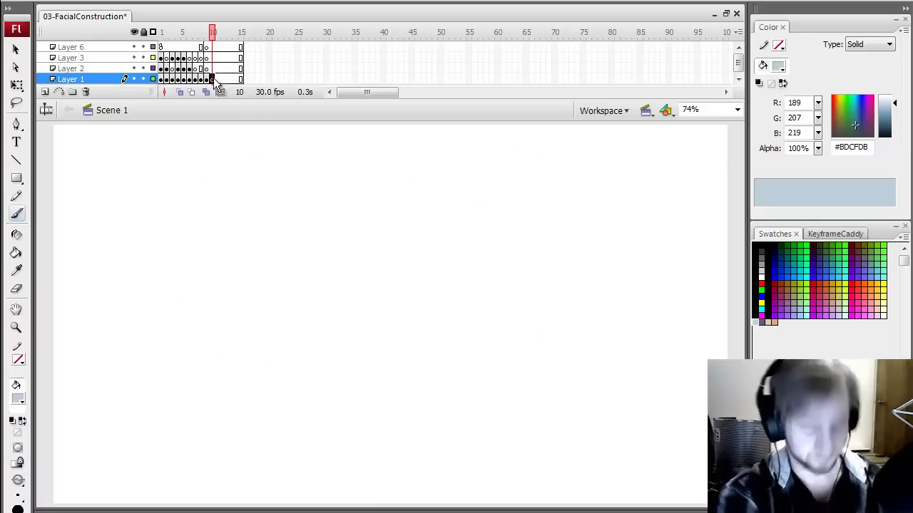
mouse_move(321, 164)
left_mouse_down()
mouse_move(472, 241)
mouse_move(416, 337)
mouse_move(296, 227)
mouse_move(317, 189)
mouse_move(305, 305)
left_mouse_up()
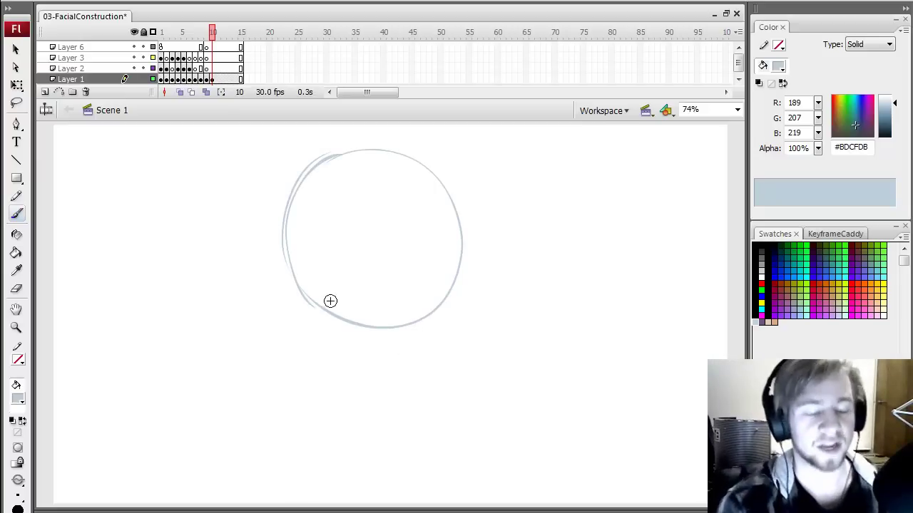
mouse_move(288, 255)
left_mouse_down()
mouse_move(304, 345)
mouse_move(368, 387)
mouse_move(413, 356)
left_mouse_up()
mouse_move(352, 383)
left_mouse_down()
mouse_move(429, 337)
mouse_move(448, 286)
mouse_move(428, 350)
left_mouse_up()
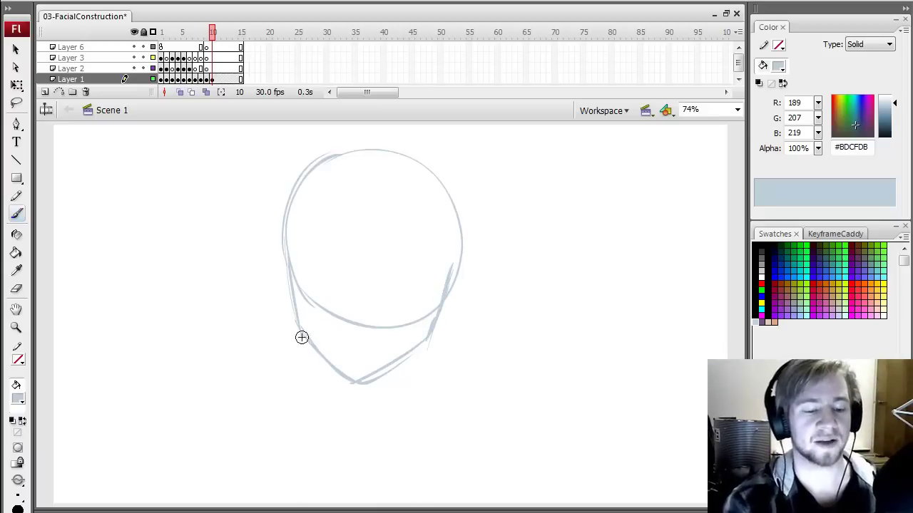
mouse_move(295, 198)
left_mouse_down()
mouse_move(392, 328)
mouse_move(325, 320)
left_mouse_up()
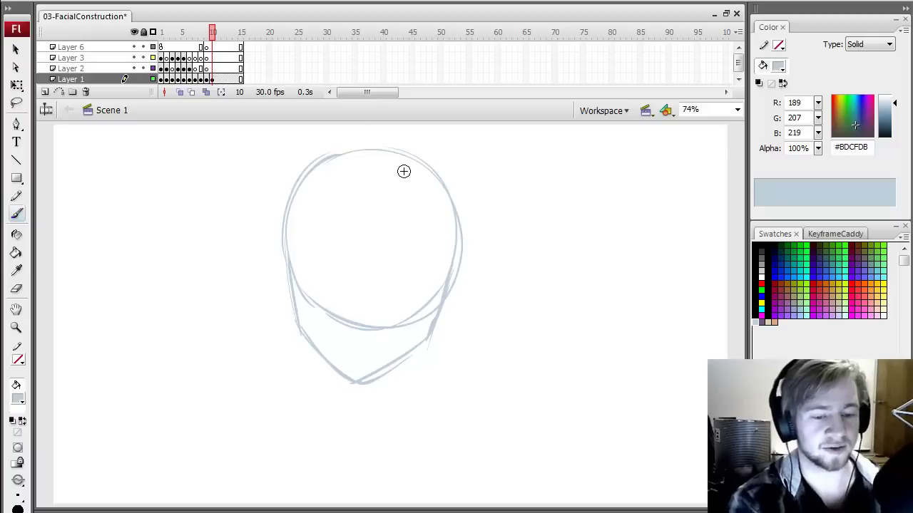
Draw a curved vertical centre line from the crown to the chin, redoing the first attempt.
mouse_move(352, 149)
left_mouse_down()
mouse_move(359, 175)
mouse_move(344, 265)
mouse_move(350, 373)
left_mouse_up()
key("ctrl+z")
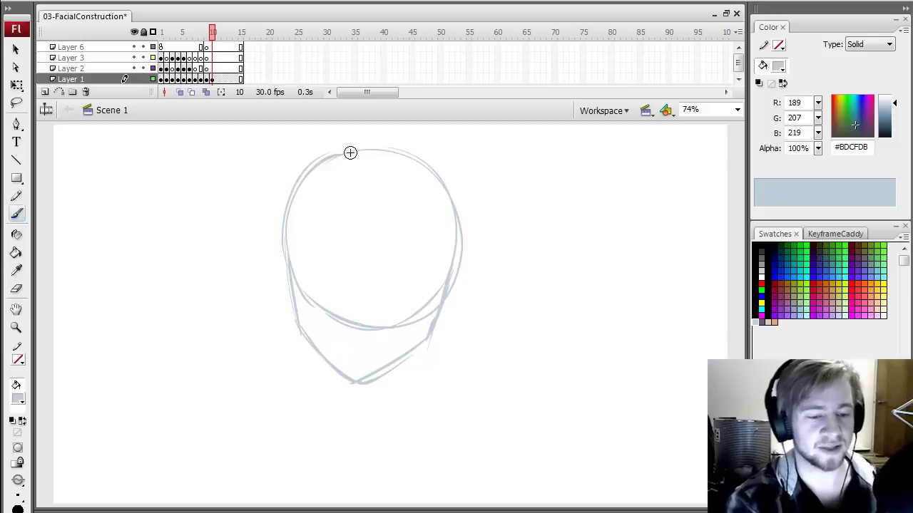
mouse_move(350, 152)
left_mouse_down()
mouse_move(338, 261)
mouse_move(351, 381)
left_mouse_up()
mouse_move(354, 149)
left_mouse_down()
mouse_move(322, 226)
mouse_move(338, 232)
mouse_move(351, 382)
left_mouse_up()
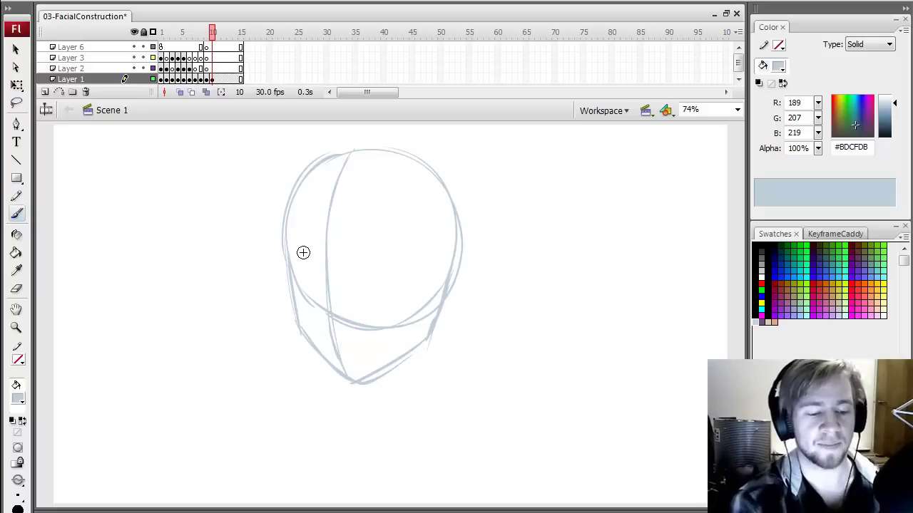
Try horizontal guide lines at several heights and angles across the face, undoing each one.
left_click_drag(299, 261, 460, 256)
key("ctrl+z")
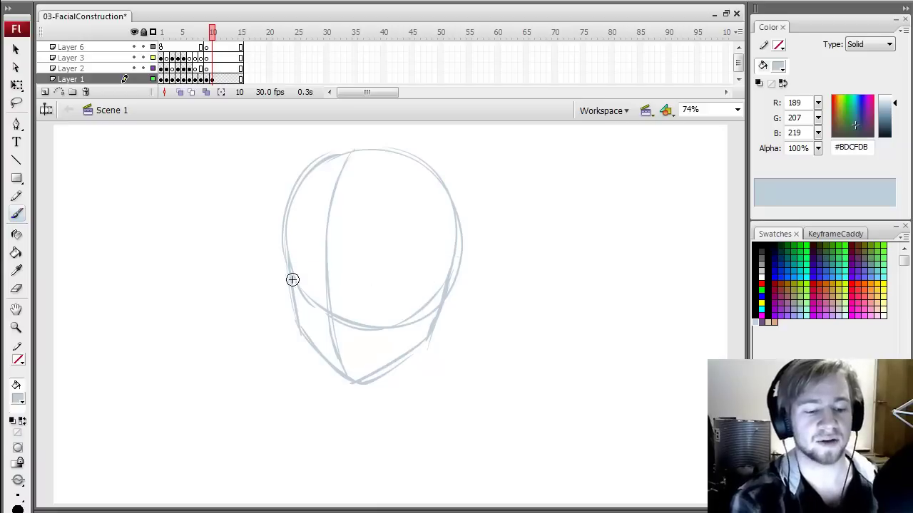
left_click_drag(289, 283, 459, 284)
key("ctrl+z")
left_click_drag(285, 230, 460, 227)
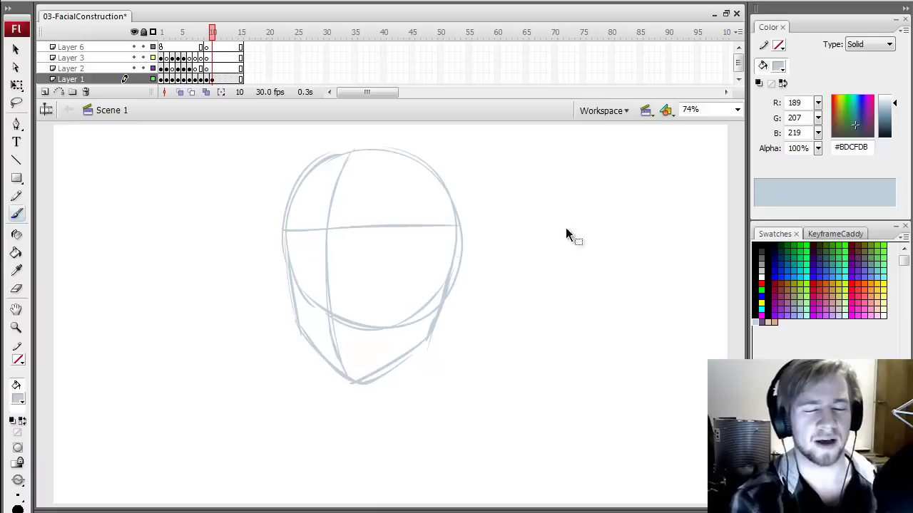
key("ctrl+z")
left_click_drag(288, 298, 460, 295)
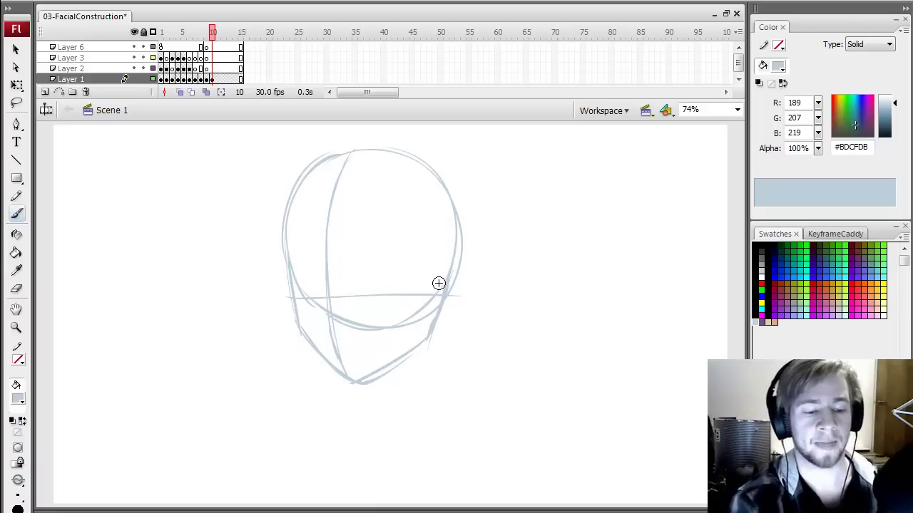
key("ctrl+z")
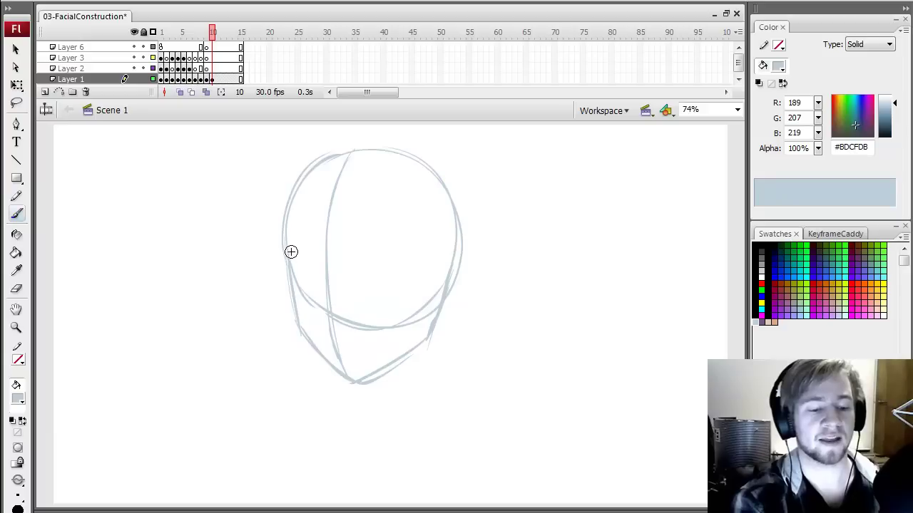
mouse_move(291, 251)
left_mouse_down()
mouse_move(317, 239)
mouse_move(380, 246)
mouse_move(437, 268)
mouse_move(436, 292)
left_mouse_up()
key("ctrl+z")
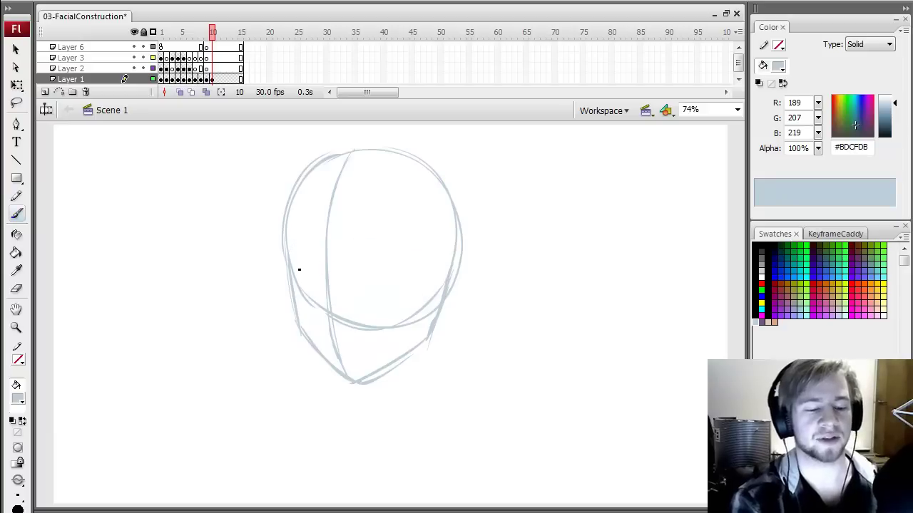
left_click_drag(290, 268, 457, 260)
key("ctrl+z")
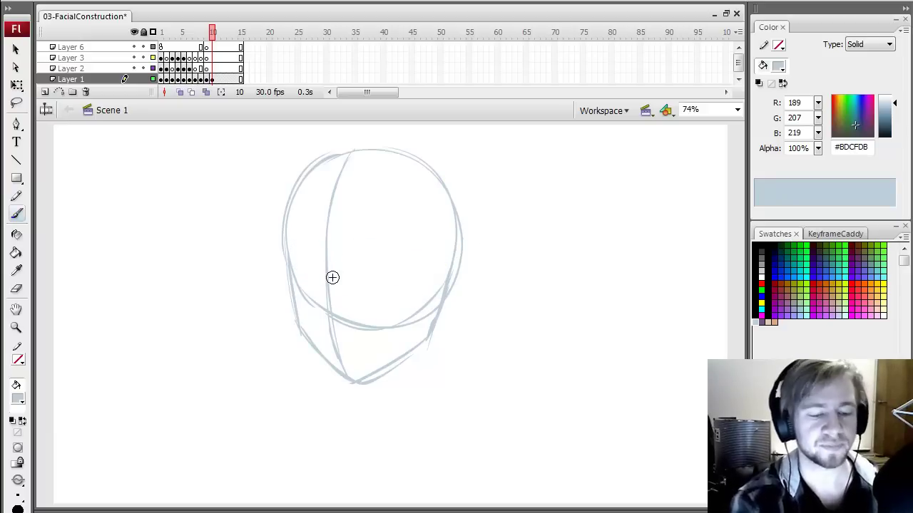
Draw a bold upward-arching eye guide line across the middle of the head, crossing the vertical centre line.
mouse_move(333, 232)
left_mouse_down()
mouse_move(405, 243)
mouse_move(464, 276)
mouse_move(393, 237)
left_mouse_up()
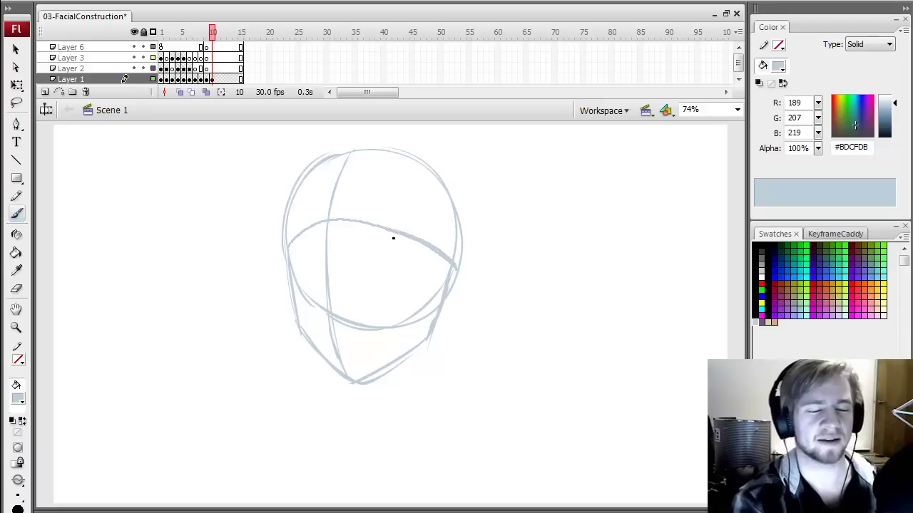
left_click_drag(309, 247, 450, 251)
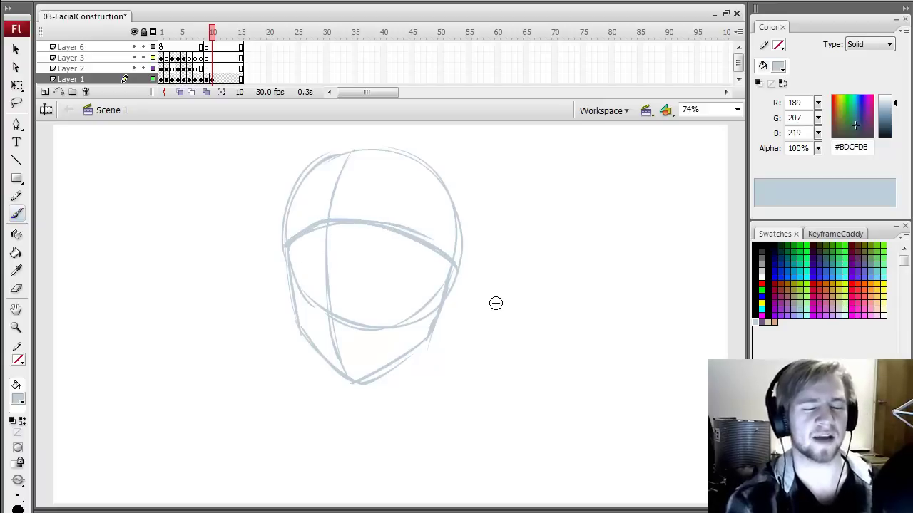
Remove the arched eye guide line and try lower straight and slanted guides across the face, undoing each one.
key("ctrl+z")
key("ctrl+z")
mouse_move(284, 288)
left_mouse_down()
mouse_move(454, 297)
mouse_move(457, 286)
left_mouse_up()
key("ctrl+z")
mouse_move(455, 272)
left_mouse_down()
mouse_move(430, 308)
mouse_move(296, 299)
left_mouse_up()
mouse_move(296, 299)
left_mouse_down()
mouse_move(371, 316)
mouse_move(302, 301)
left_mouse_up()
key("ctrl+z")
key("ctrl+z")
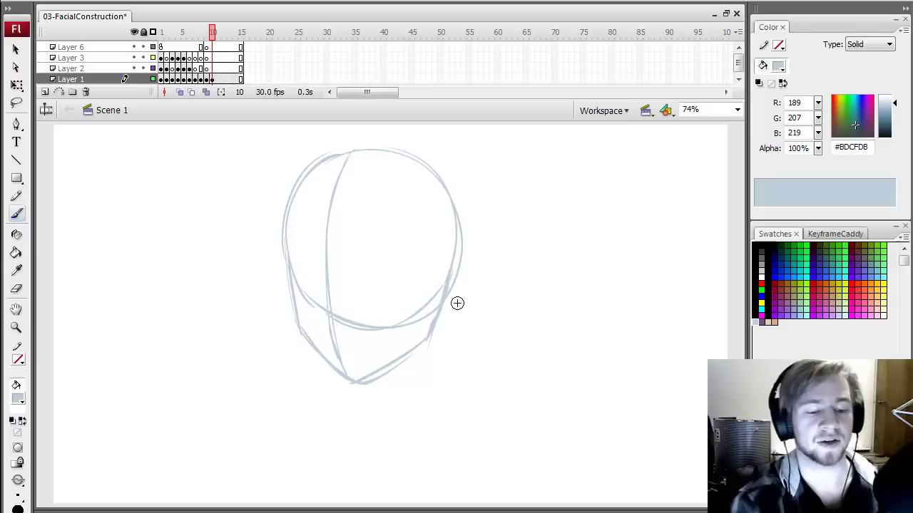
Draw a nearly horizontal eye guide line across the head, just below its middle, undoing the surplus stroke.
mouse_move(284, 270)
left_mouse_down()
mouse_move(377, 283)
mouse_move(451, 280)
mouse_move(403, 282)
mouse_move(462, 266)
left_mouse_up()
key("ctrl+z")
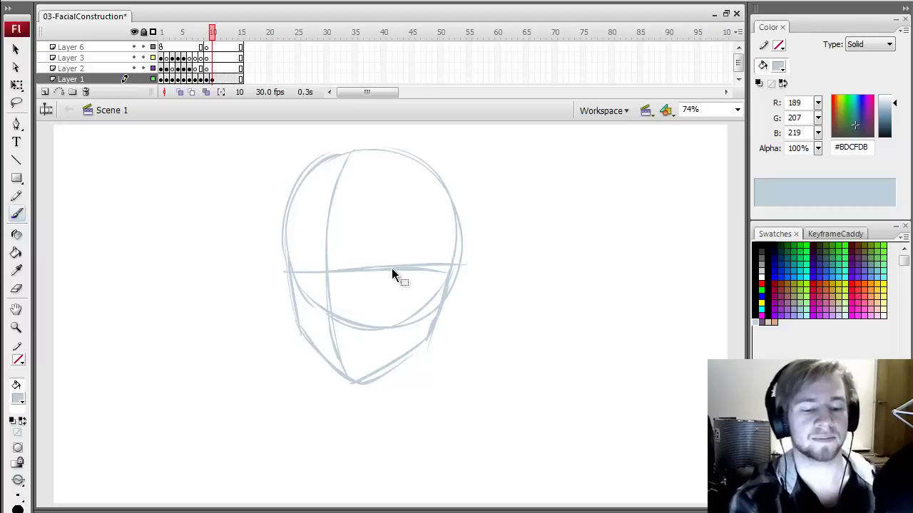
key("ctrl+z")
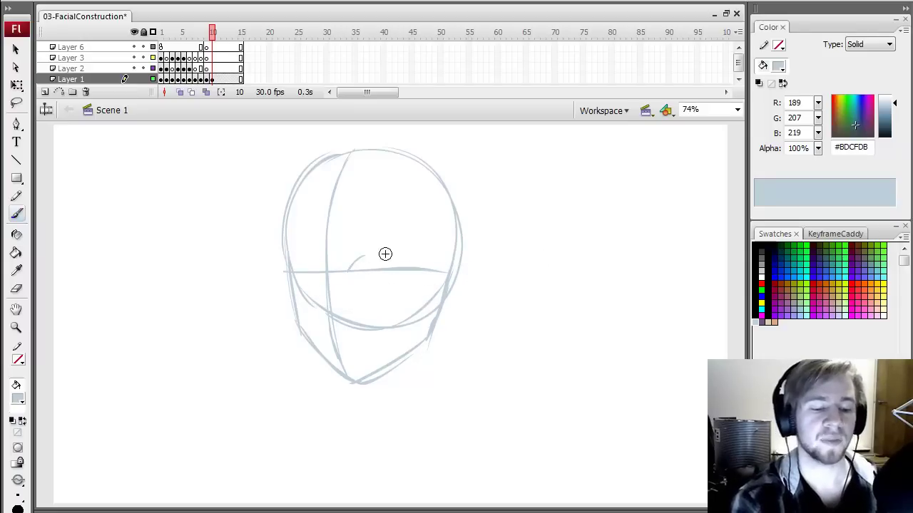
Sketch two almond-shaped eyes with irises on the guide line and a nose projecting beyond the centre line.
mouse_move(361, 256)
left_mouse_down()
mouse_move(386, 262)
mouse_move(379, 277)
left_mouse_up()
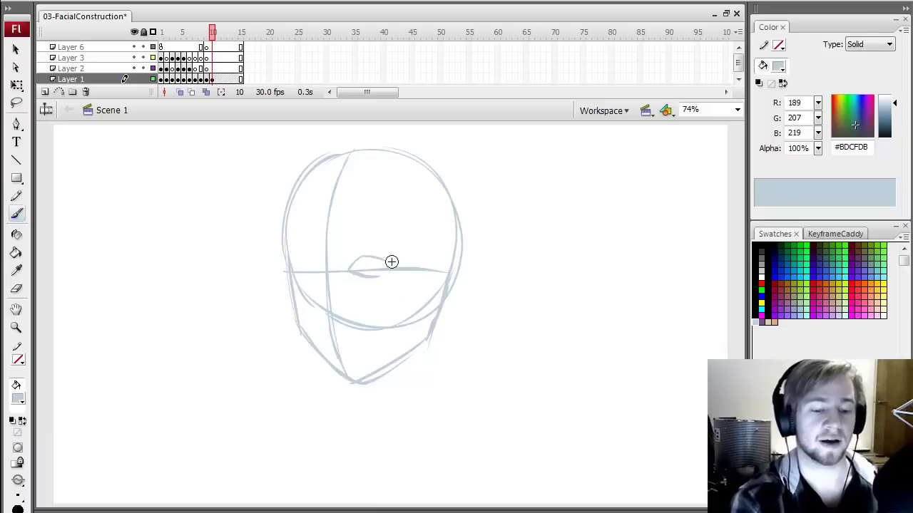
left_click_drag(306, 260, 316, 271)
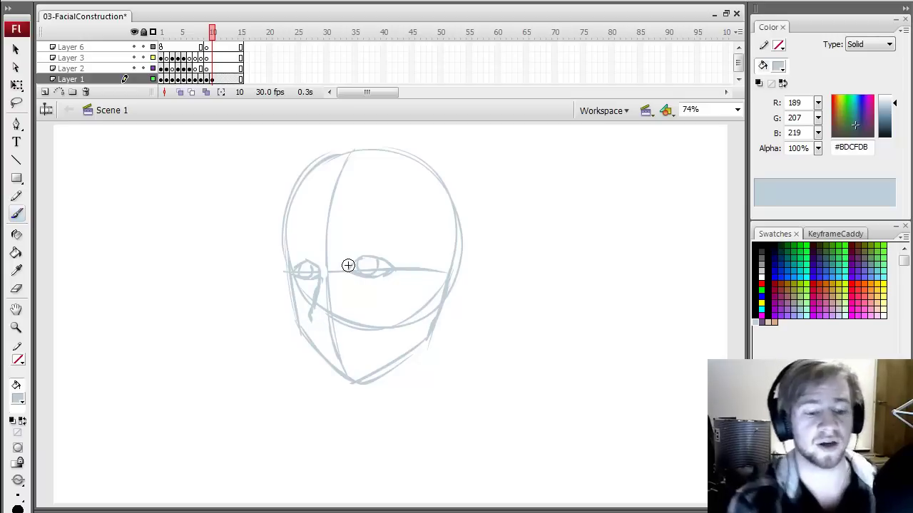
left_click_drag(330, 326, 343, 325)
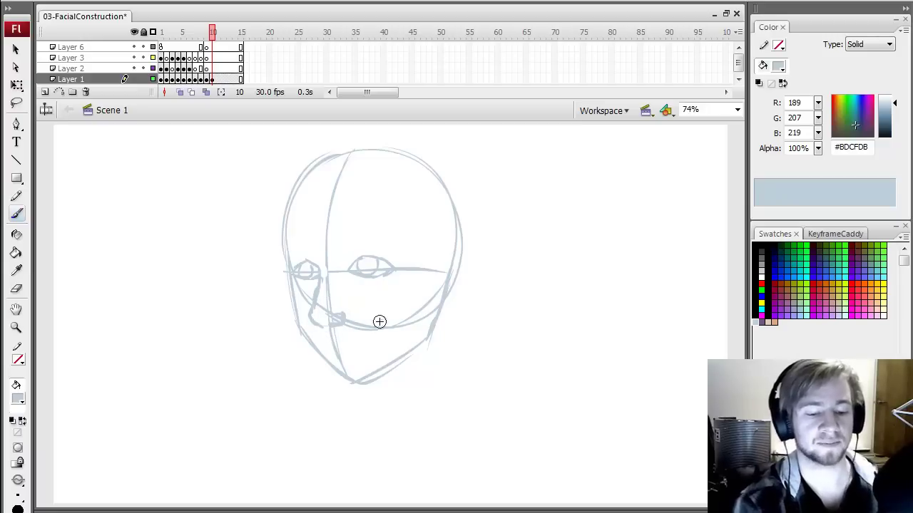
Sketch the ear at the rear of the jaw, a slightly smiling mouth, the eyebrows and a curved hairline.
mouse_move(436, 272)
left_mouse_down()
mouse_move(462, 272)
mouse_move(455, 315)
mouse_move(444, 285)
mouse_move(473, 300)
mouse_move(443, 309)
left_mouse_up()
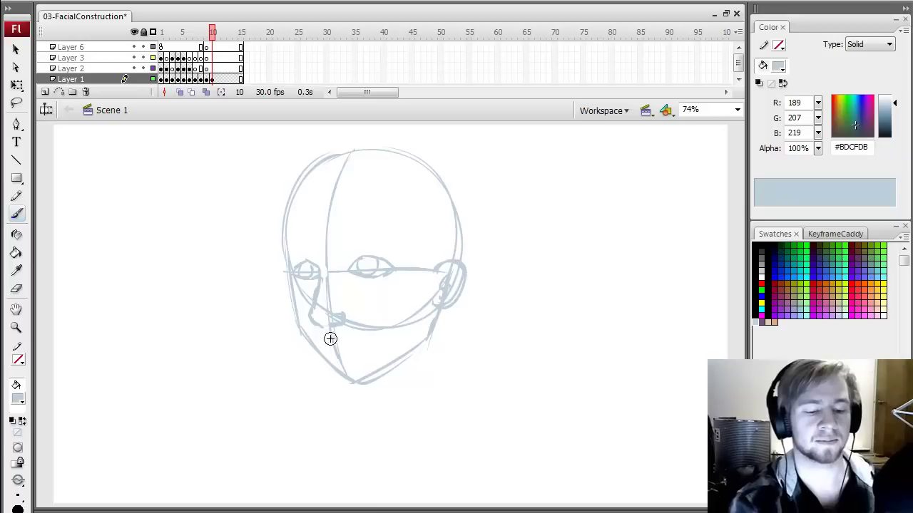
left_click_drag(325, 340, 389, 336)
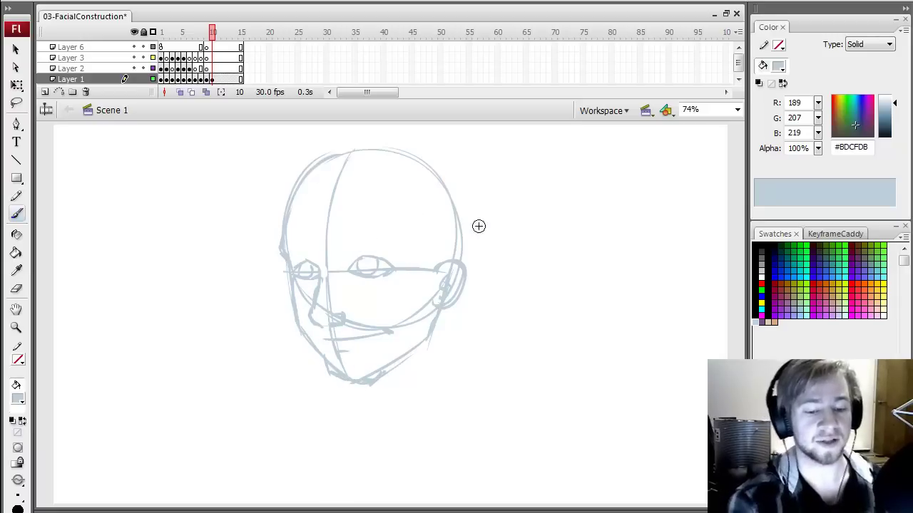
mouse_move(285, 247)
left_mouse_down()
mouse_move(323, 241)
mouse_move(420, 256)
left_mouse_up()
mouse_move(293, 203)
left_mouse_down()
mouse_move(322, 215)
mouse_move(373, 194)
mouse_move(428, 259)
mouse_move(429, 282)
left_mouse_up()
Insert a blank keyframe at frame 10 of Layer 2 and set the fill colour to black (#000000).
left_click(214, 69)
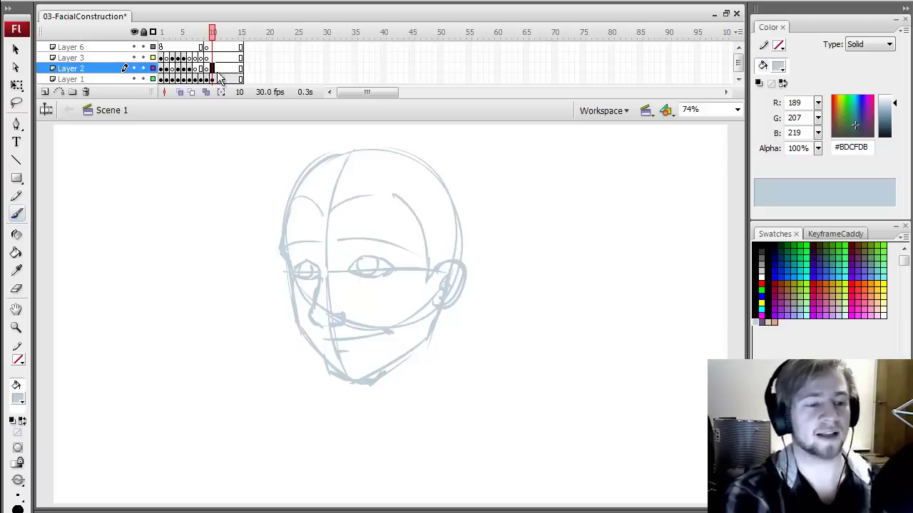
key("F7")
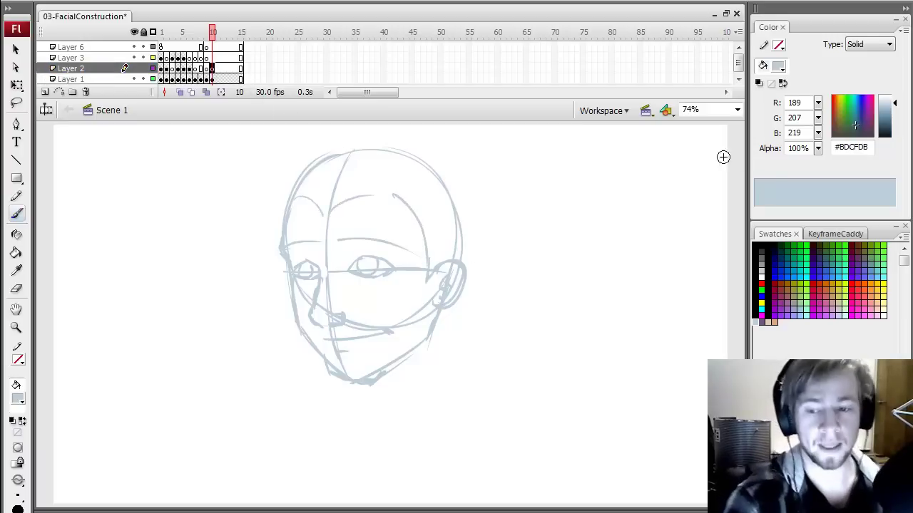
left_click(761, 243)
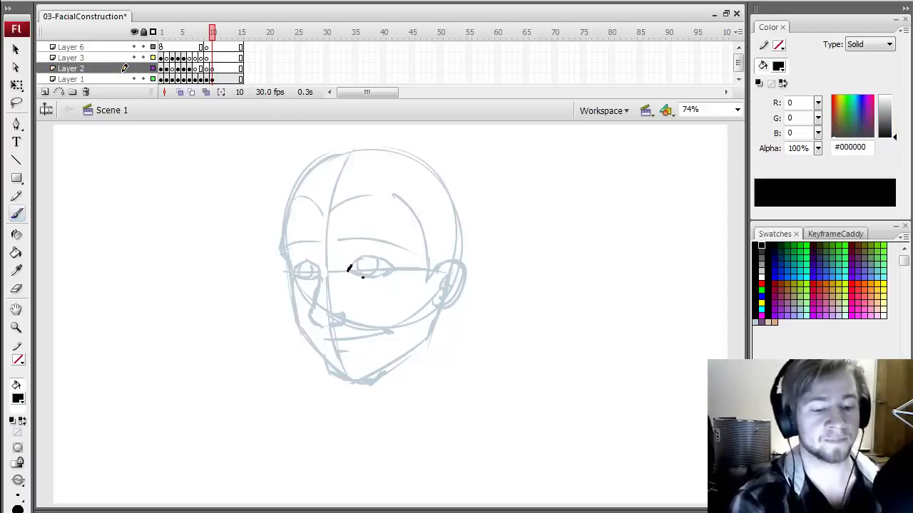
Ink both eyes over the sketch in black with dark-filled irises, and trace the bridge of the nose.
mouse_move(349, 268)
left_mouse_down()
mouse_move(374, 256)
mouse_move(351, 266)
mouse_move(389, 263)
mouse_move(369, 278)
mouse_move(391, 264)
mouse_move(365, 262)
mouse_move(369, 278)
mouse_move(391, 280)
mouse_move(375, 261)
left_mouse_up()
key("ctrl+z")
key("k")
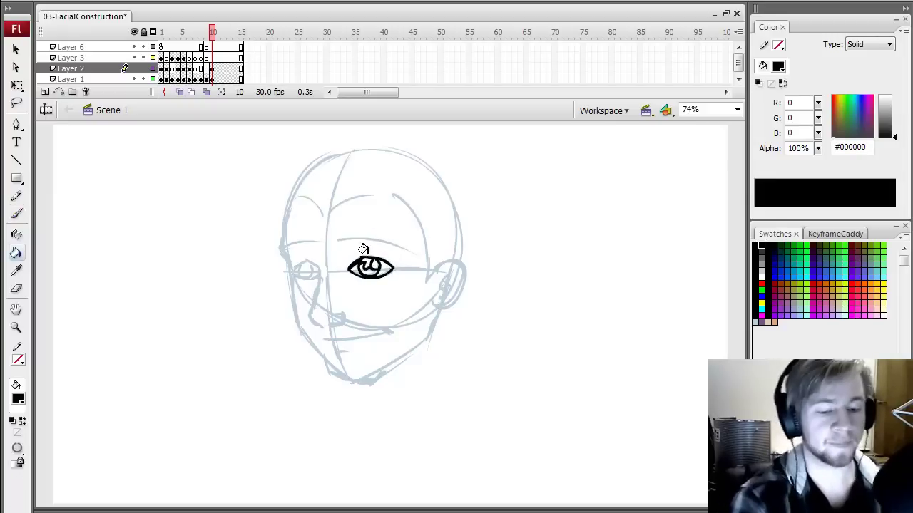
left_click(363, 251)
key("b")
mouse_move(294, 272)
left_mouse_down()
mouse_move(319, 270)
mouse_move(307, 263)
mouse_move(315, 304)
left_mouse_up()
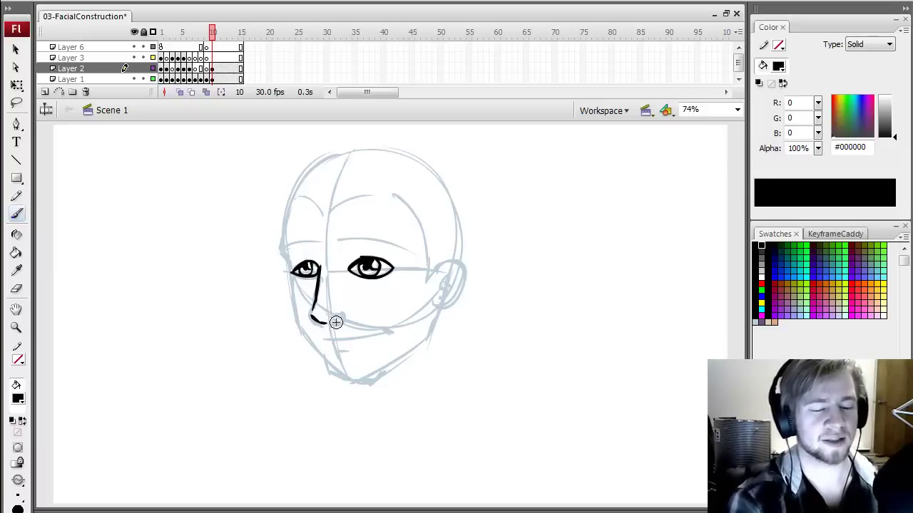
Ink the nostril, the slanted mouth line with its corner mark, and a short lower-lip stroke.
mouse_move(340, 311)
left_mouse_down()
mouse_move(348, 336)
mouse_move(389, 330)
left_mouse_up()
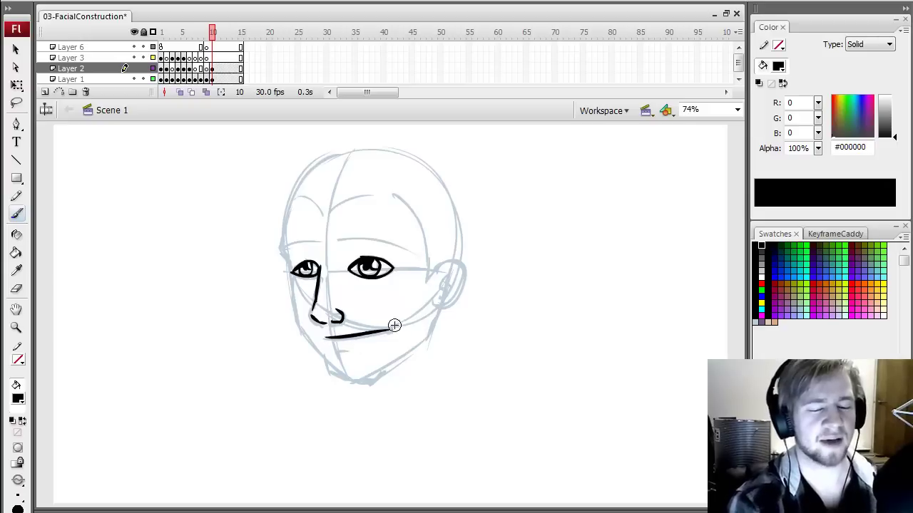
left_click_drag(328, 337, 385, 330)
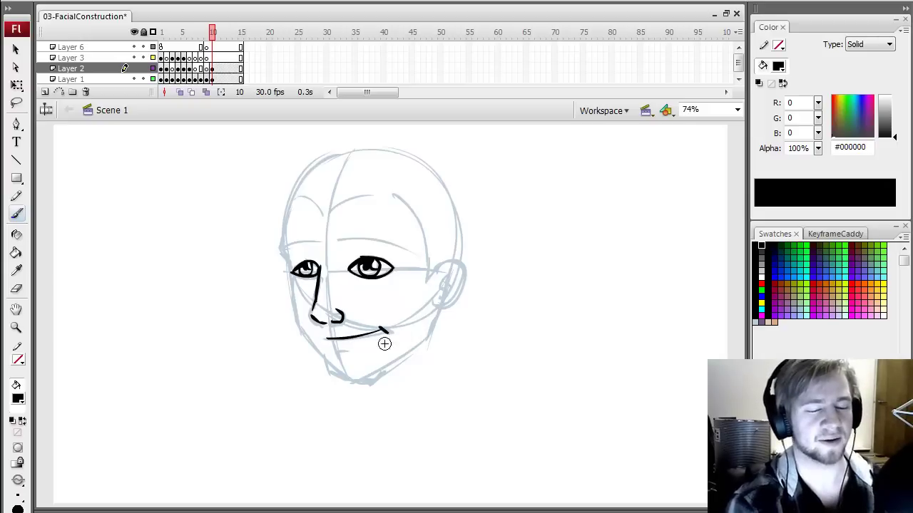
left_click_drag(338, 351, 352, 352)
Ink the face contour along the forehead, cheek, chin and jaw, and outline the ear with its inner fold.
mouse_move(285, 254)
left_mouse_down()
mouse_move(291, 270)
mouse_move(340, 152)
left_mouse_up()
key("ctrl+z")
left_click_drag(282, 253, 327, 163)
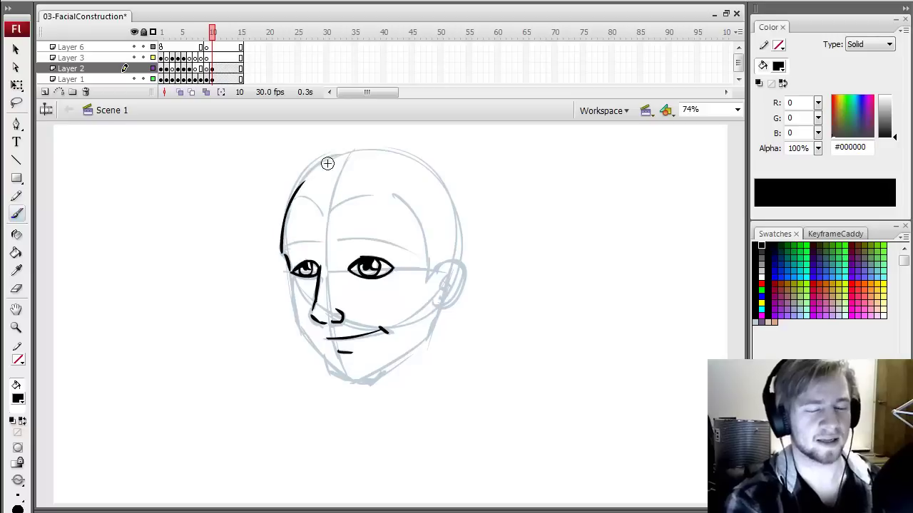
mouse_move(304, 333)
left_mouse_down()
mouse_move(330, 377)
mouse_move(382, 379)
mouse_move(412, 365)
mouse_move(432, 310)
left_mouse_up()
mouse_move(432, 269)
left_mouse_down()
mouse_move(471, 271)
mouse_move(463, 321)
mouse_move(442, 303)
left_mouse_up()
Ink both eyebrows above the eyes, extending the outer end of the near one.
left_click_drag(340, 239, 393, 243)
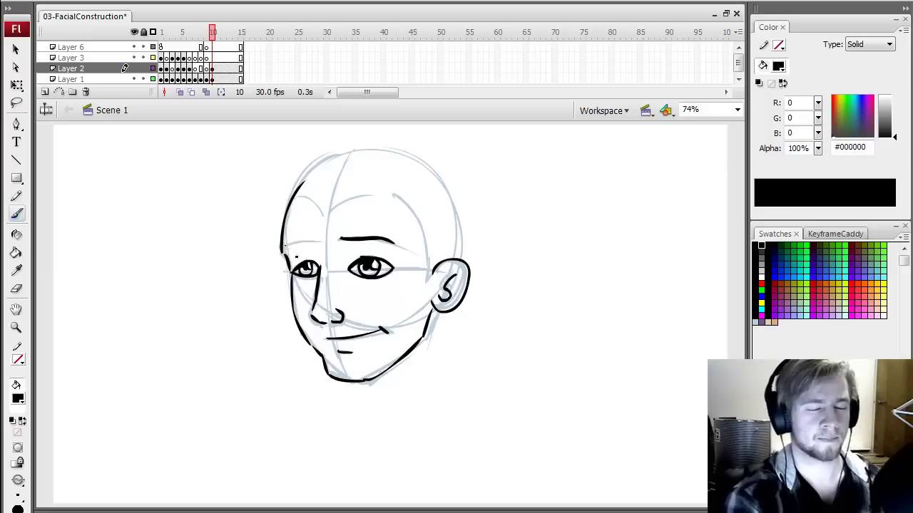
left_click_drag(286, 245, 314, 241)
left_click_drag(392, 243, 401, 247)
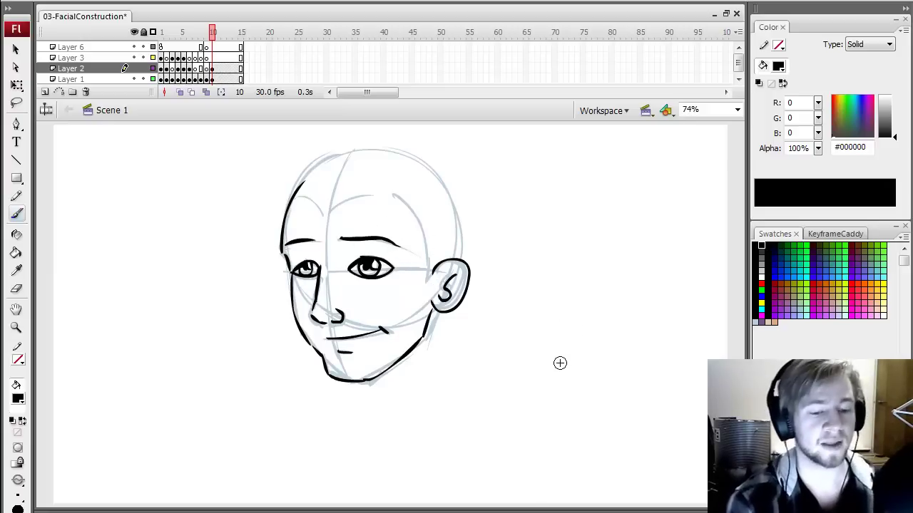
On a blank frame 11 of Layer 1, sketch a round head with a long tapered jaw in light blue (#BDCFDB).
left_click(217, 79)
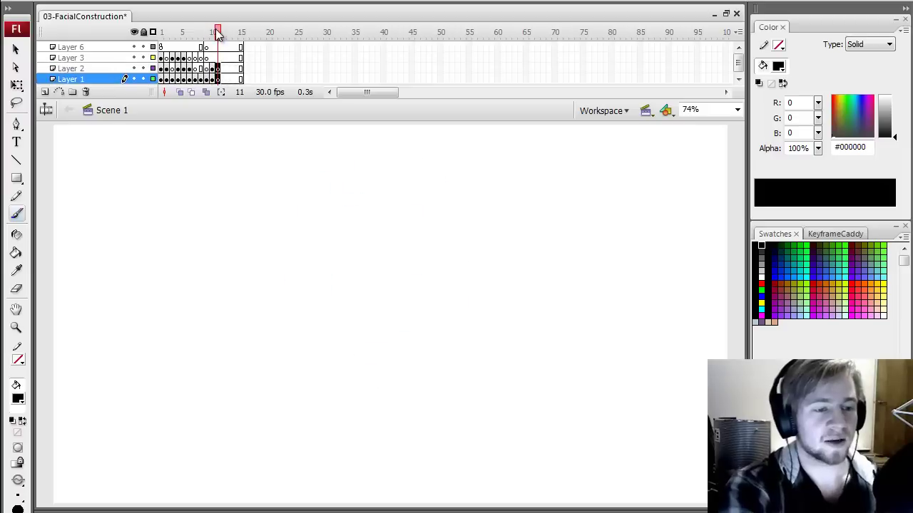
left_click(755, 321)
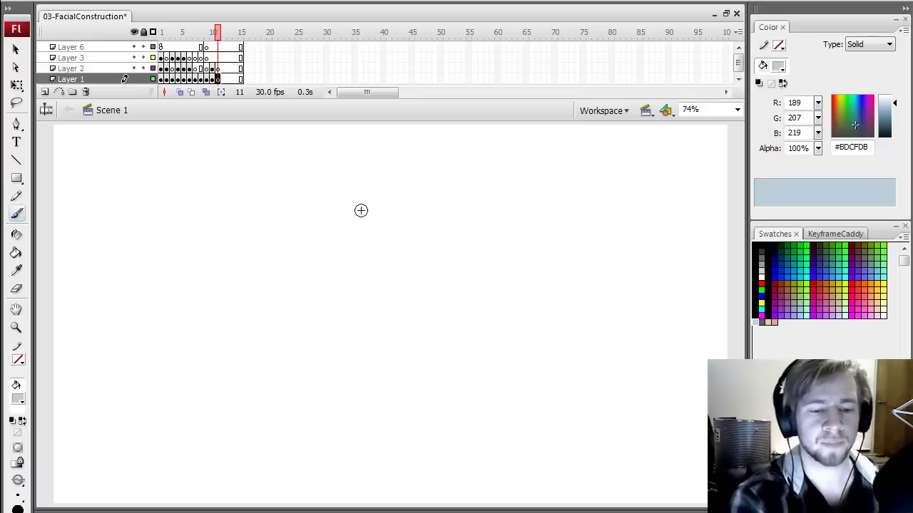
mouse_move(363, 164)
left_mouse_down()
mouse_move(450, 279)
mouse_move(442, 179)
mouse_move(340, 192)
mouse_move(416, 271)
left_mouse_up()
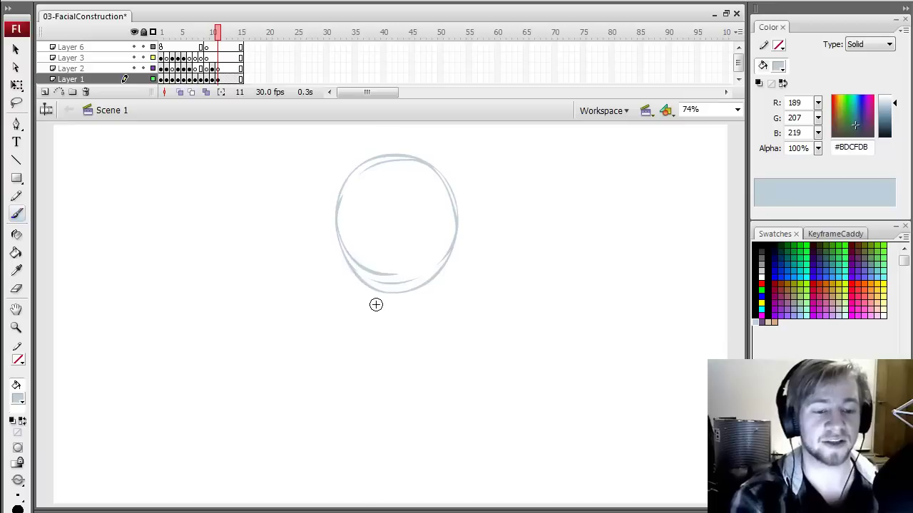
mouse_move(342, 228)
left_mouse_down()
mouse_move(368, 339)
mouse_move(380, 334)
mouse_move(368, 342)
mouse_move(379, 354)
mouse_move(415, 330)
mouse_move(397, 355)
mouse_move(444, 297)
mouse_move(409, 322)
mouse_move(452, 258)
mouse_move(404, 357)
mouse_move(403, 284)
left_mouse_up()
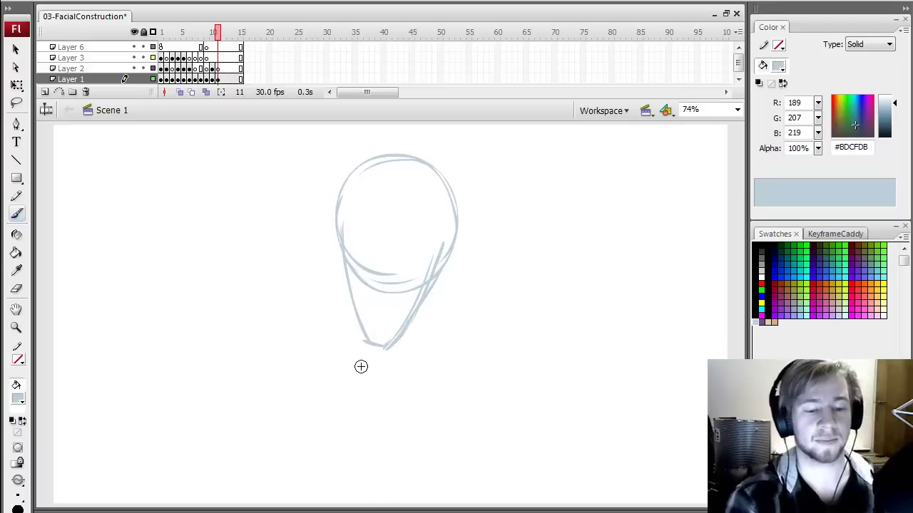
Enlarge the entire head sketch on frame 11 with Free Transform.
key("q")
key("ctrl+a")
mouse_move(335, 352)
left_mouse_down()
mouse_move(300, 397)
mouse_move(306, 393)
left_mouse_up()
key("b")
left_click(336, 425, "ctrl")
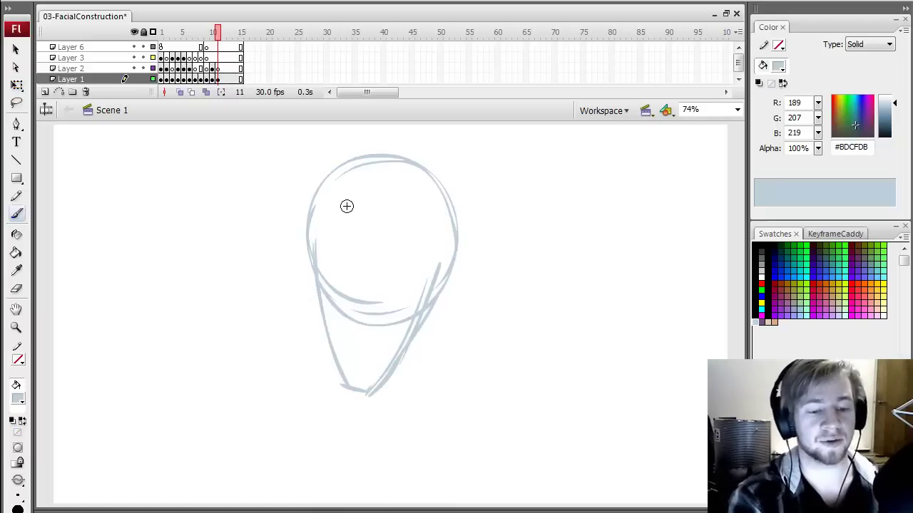
Draw a curved vertical centre line from crown to chin and rotate the whole head sketch slightly counter-clockwise.
mouse_move(356, 159)
left_mouse_down()
mouse_move(341, 286)
mouse_move(351, 397)
left_mouse_up()
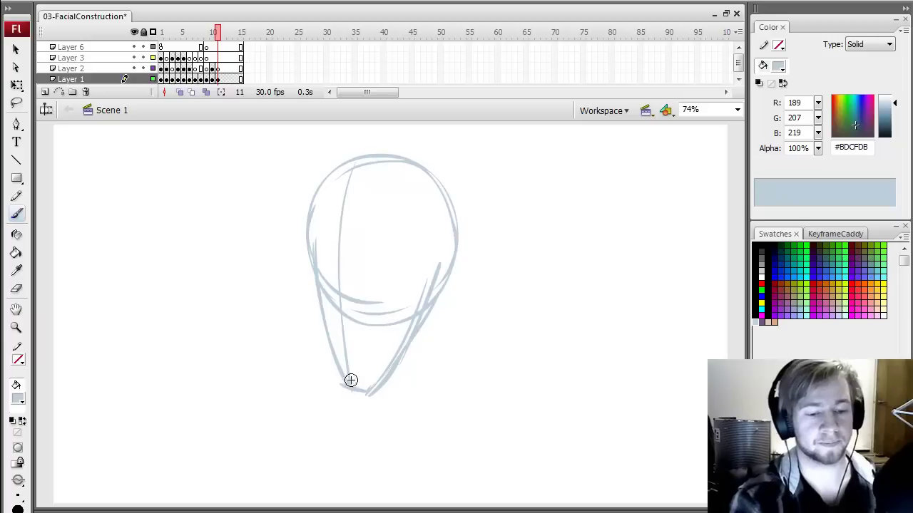
key("q")
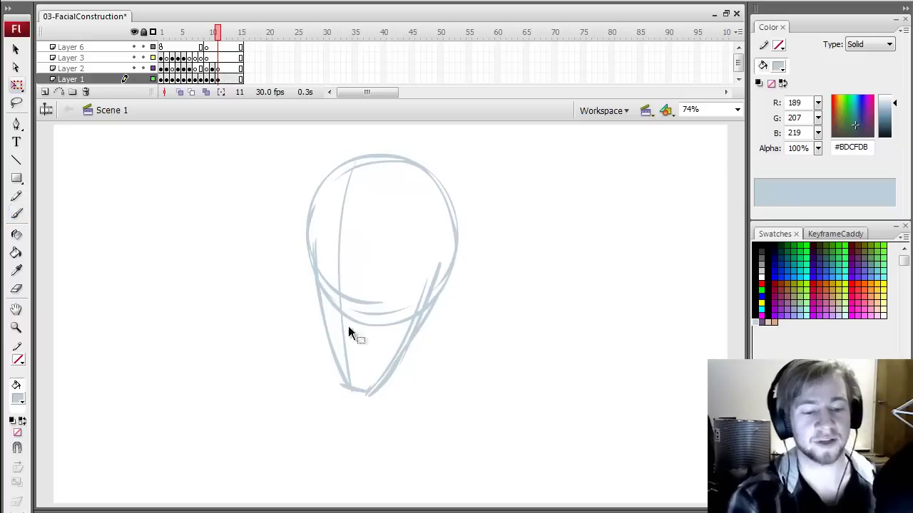
key("ctrl+a")
mouse_move(458, 152)
left_mouse_down()
mouse_move(472, 110)
mouse_move(459, 109)
left_mouse_up()
left_click_drag(446, 284, 443, 304)
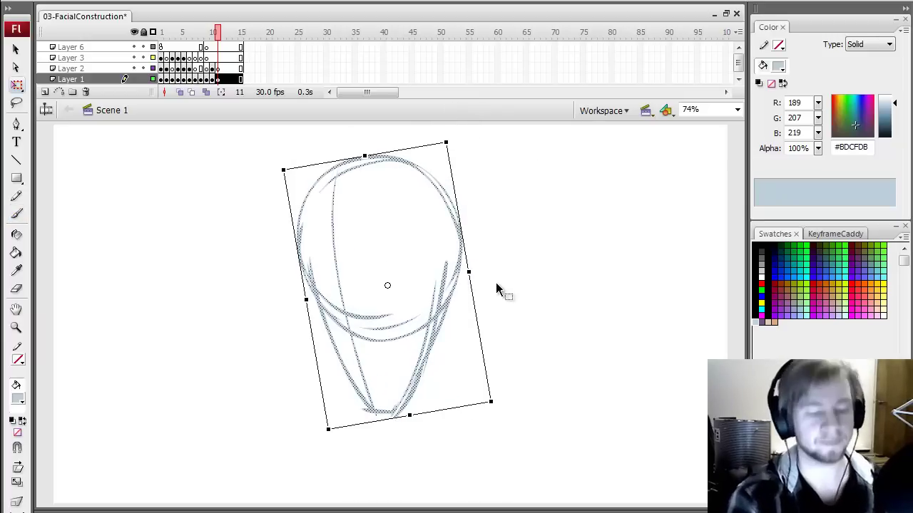
left_click(495, 282)
Draw a downward-sagging eye guide line across the lower part of the head circle, undoing unwanted strokes.
key("b")
mouse_move(320, 289)
left_mouse_down()
mouse_move(447, 291)
mouse_move(352, 321)
mouse_move(468, 260)
mouse_move(373, 314)
mouse_move(335, 312)
mouse_move(456, 257)
left_mouse_up()
key("ctrl+z")
key("ctrl+z")
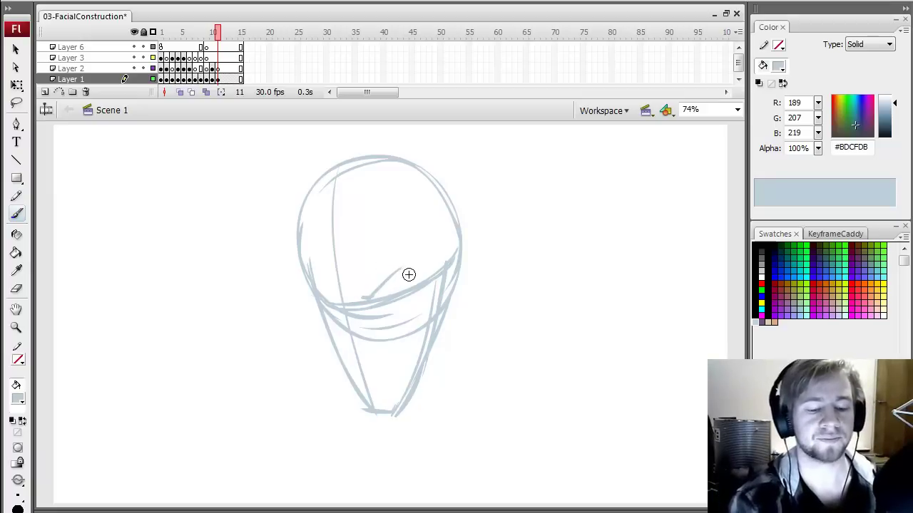
Erase the lower jaw and redraw it as a longer, angular jaw with a narrow chin and a centre line.
key("e")
mouse_move(347, 356)
left_mouse_down()
mouse_move(372, 415)
mouse_move(399, 401)
mouse_move(421, 372)
mouse_move(372, 416)
left_mouse_up()
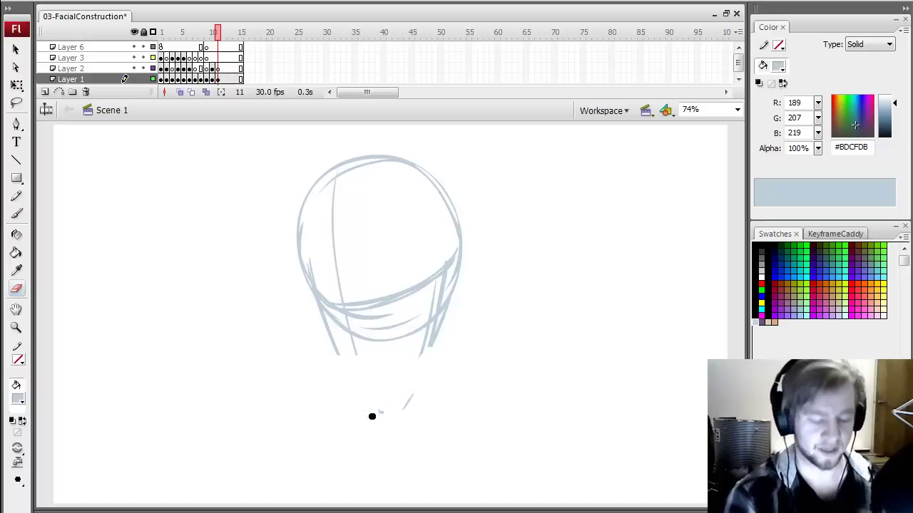
key("b")
mouse_move(351, 383)
left_mouse_down()
mouse_move(354, 423)
mouse_move(344, 418)
mouse_move(360, 429)
mouse_move(419, 393)
mouse_move(379, 399)
mouse_move(440, 355)
mouse_move(363, 420)
left_mouse_up()
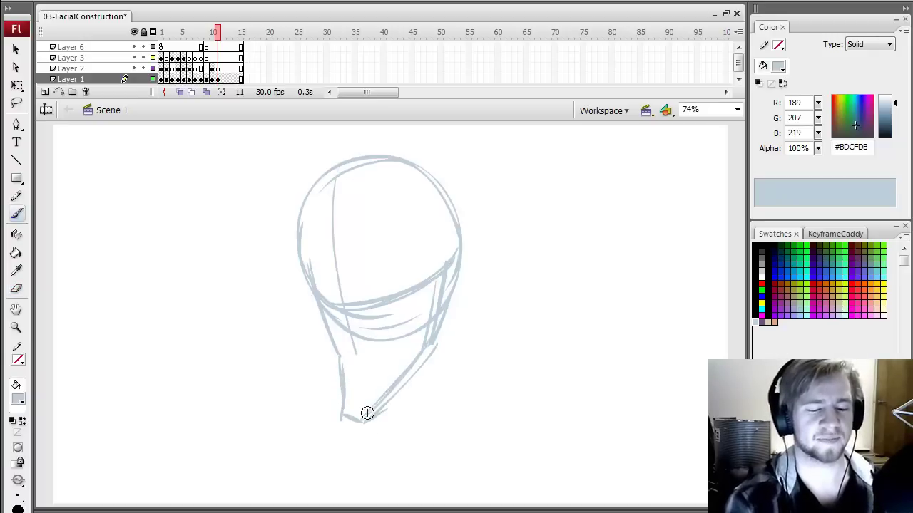
left_click_drag(352, 352, 347, 414)
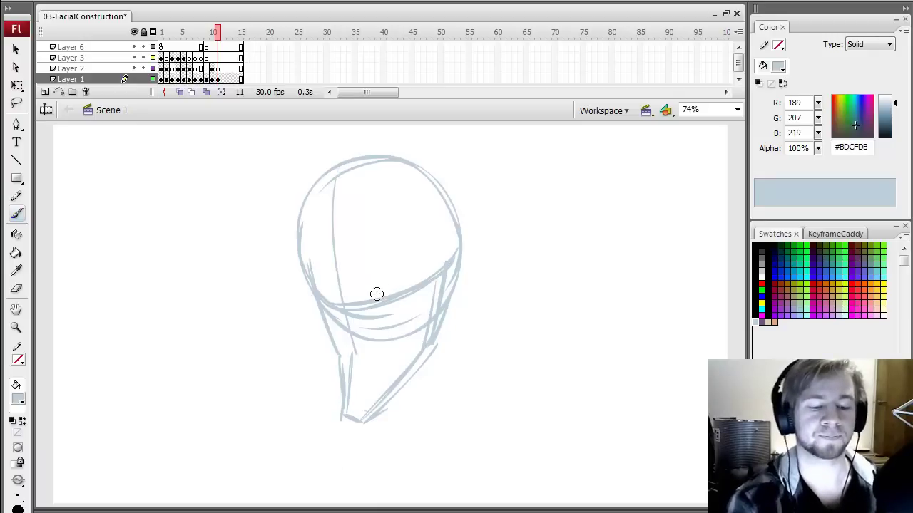
Sketch slanted eyes and brow, a long pointed nose, an open mouth and an ear beside the jaw.
mouse_move(378, 288)
left_mouse_down()
mouse_move(395, 279)
mouse_move(400, 290)
mouse_move(406, 271)
left_mouse_up()
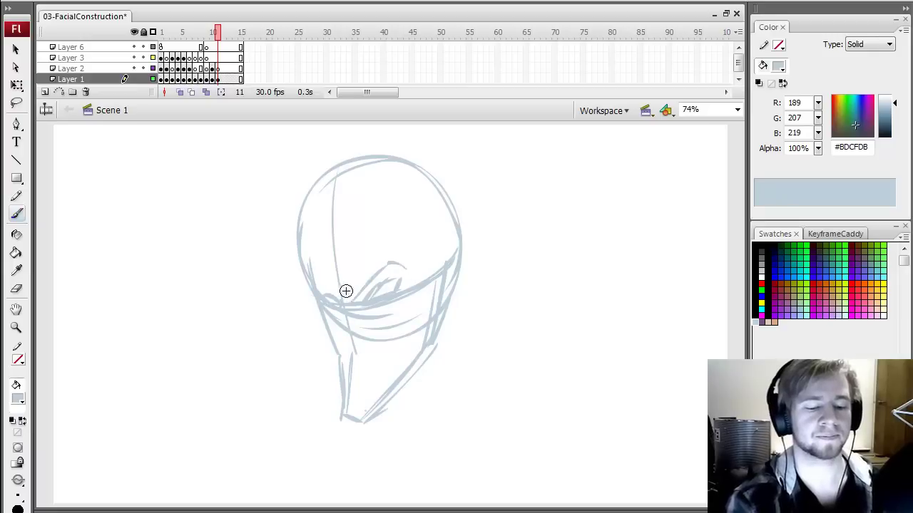
mouse_move(342, 305)
left_mouse_down()
mouse_move(327, 372)
mouse_move(340, 372)
mouse_move(357, 334)
mouse_move(369, 345)
mouse_move(355, 345)
mouse_move(360, 360)
mouse_move(413, 327)
mouse_move(357, 343)
mouse_move(359, 378)
mouse_move(390, 364)
mouse_move(400, 322)
left_mouse_up()
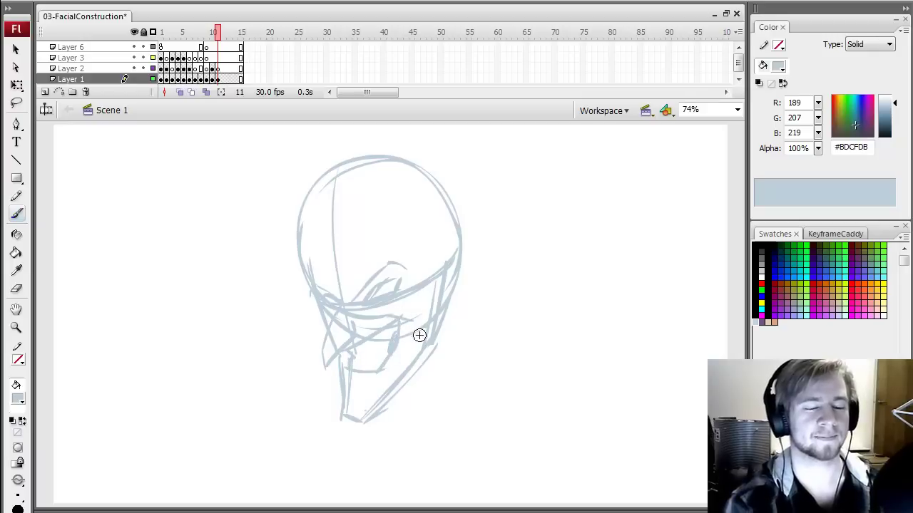
mouse_move(430, 273)
left_mouse_down()
mouse_move(467, 264)
mouse_move(440, 288)
left_mouse_up()
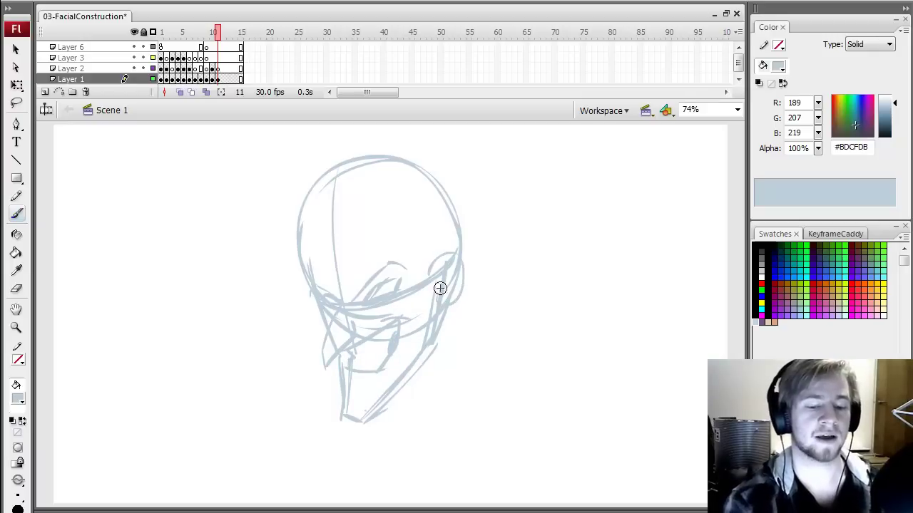
left_click_drag(465, 251, 464, 290)
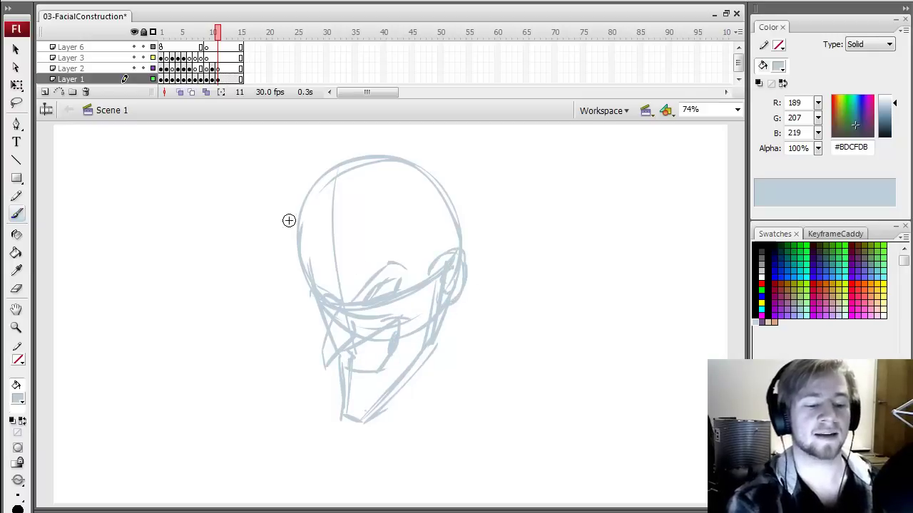
Sketch a wide-brimmed hat with a band and dented crown over the head, and touch up the near eye's pupil.
mouse_move(295, 224)
left_mouse_down()
mouse_move(221, 256)
mouse_move(246, 272)
mouse_move(500, 173)
left_mouse_up()
key("ctrl+z")
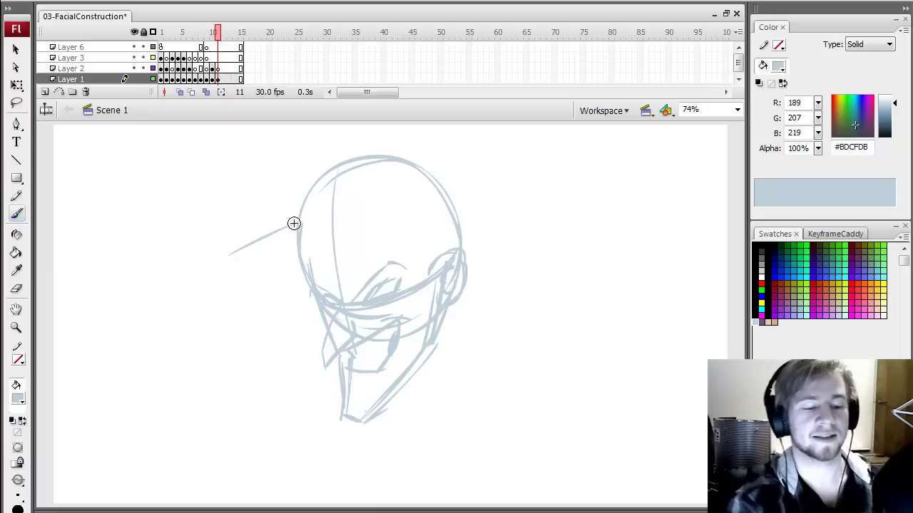
mouse_move(295, 223)
left_mouse_down()
mouse_move(212, 259)
mouse_move(268, 261)
mouse_move(514, 178)
left_mouse_up()
left_click_drag(432, 179, 514, 182)
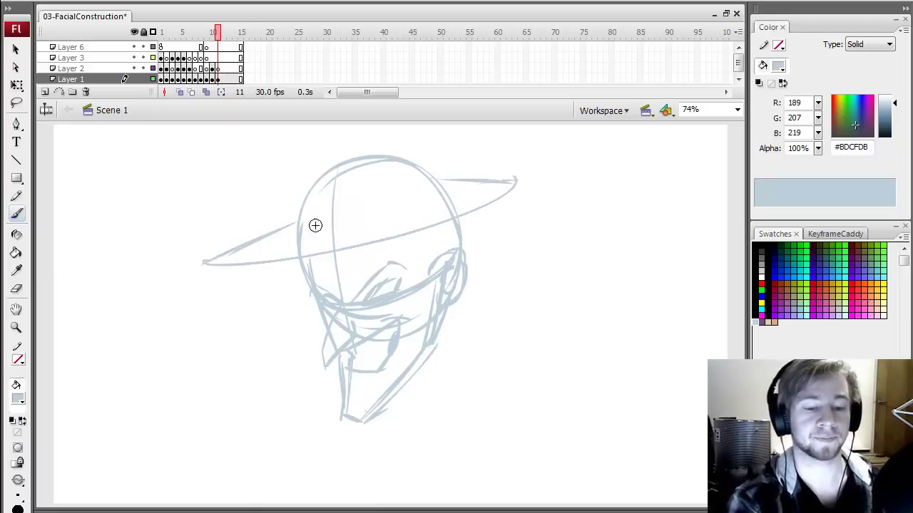
mouse_move(300, 230)
left_mouse_down()
mouse_move(442, 205)
mouse_move(430, 185)
left_mouse_up()
mouse_move(297, 221)
left_mouse_down()
mouse_move(313, 161)
mouse_move(334, 170)
mouse_move(414, 133)
mouse_move(432, 176)
left_mouse_up()
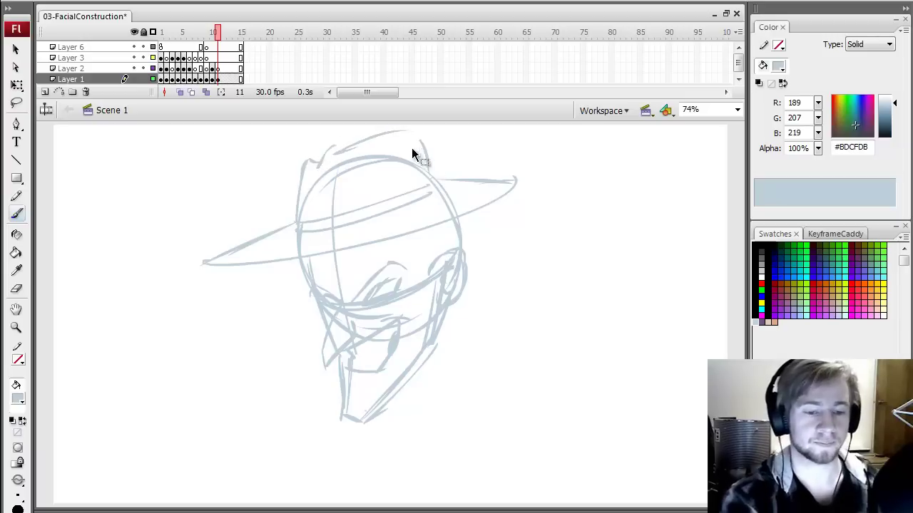
key("ctrl+z")
left_click_drag(402, 131, 434, 176)
left_click_drag(381, 286, 397, 280)
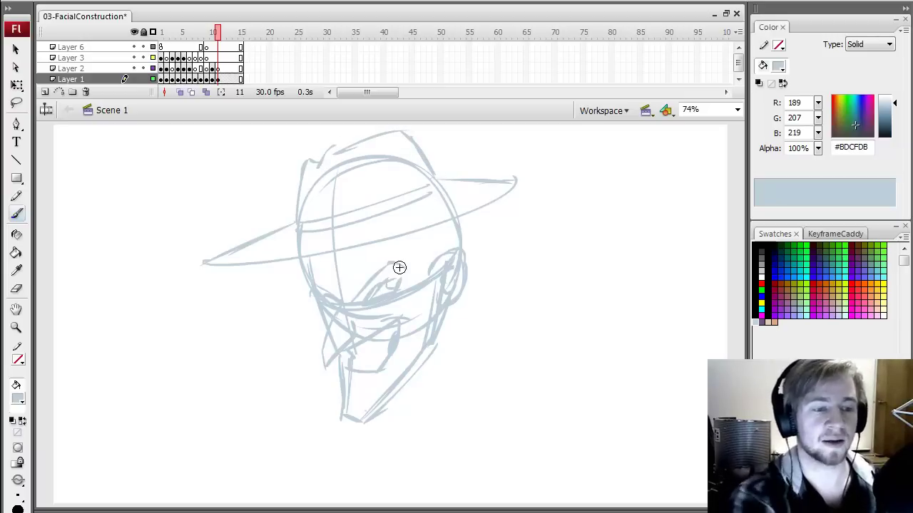
Ink the hat brim's outline in black (#000000) on Layer 2 at frame 11, locking the sketch on Layer 1.
left_click(219, 68)
left_click(760, 244)
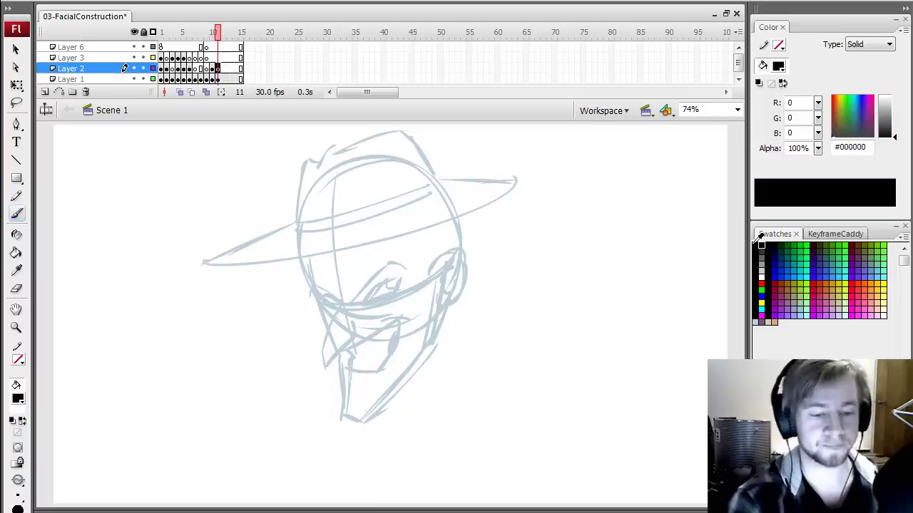
mouse_move(224, 277)
left_mouse_down()
mouse_move(488, 214)
mouse_move(502, 177)
mouse_move(514, 173)
left_mouse_up()
left_click(145, 78)
key("e")
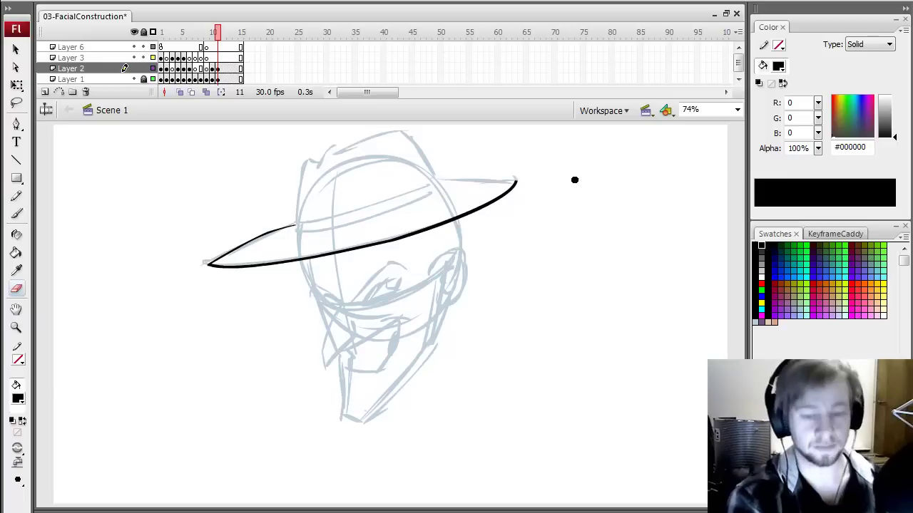
key("b")
left_click_drag(447, 180, 518, 182)
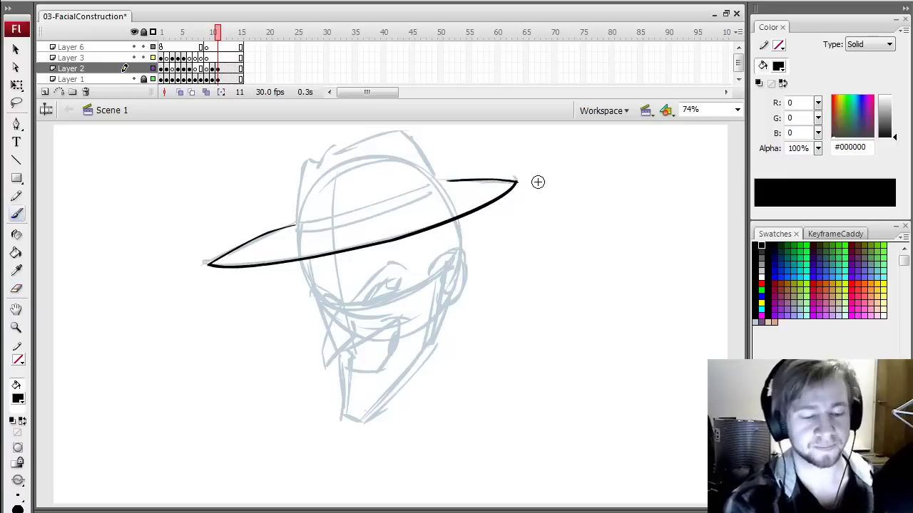
Ink the side of the forehead, both slanted brows and the long pointed nose with its nostril.
left_click_drag(303, 261, 308, 286)
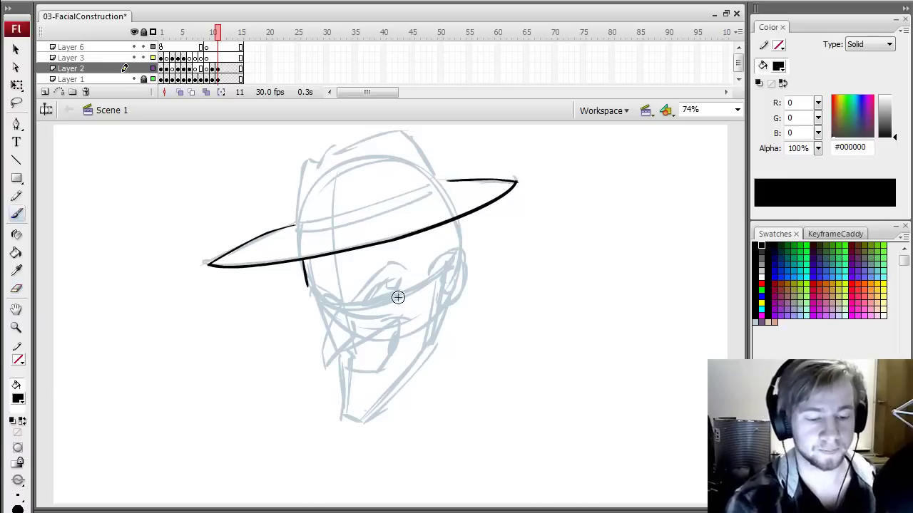
left_click_drag(372, 282, 403, 266)
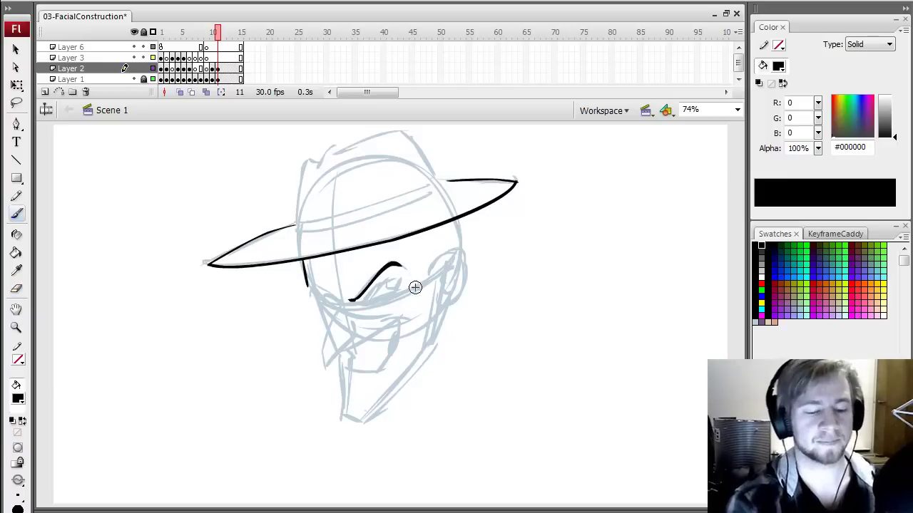
left_click_drag(312, 288, 336, 304)
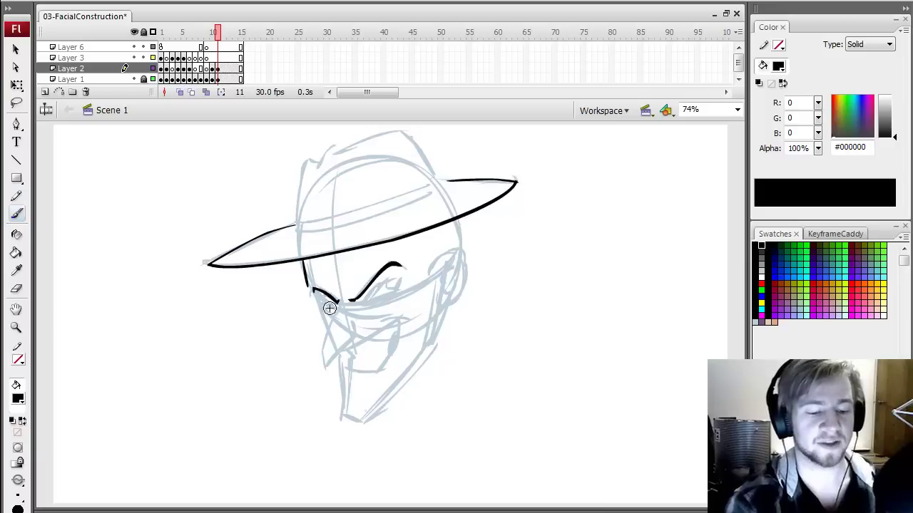
mouse_move(323, 363)
left_mouse_down()
mouse_move(352, 322)
mouse_move(408, 281)
mouse_move(386, 299)
mouse_move(394, 284)
mouse_move(383, 288)
mouse_move(401, 278)
left_mouse_up()
key("ctrl+z")
Ink both narrow eyes with dark pupils and the far cheek beneath the far eye.
mouse_move(364, 302)
left_mouse_down()
mouse_move(386, 312)
mouse_move(400, 283)
left_mouse_up()
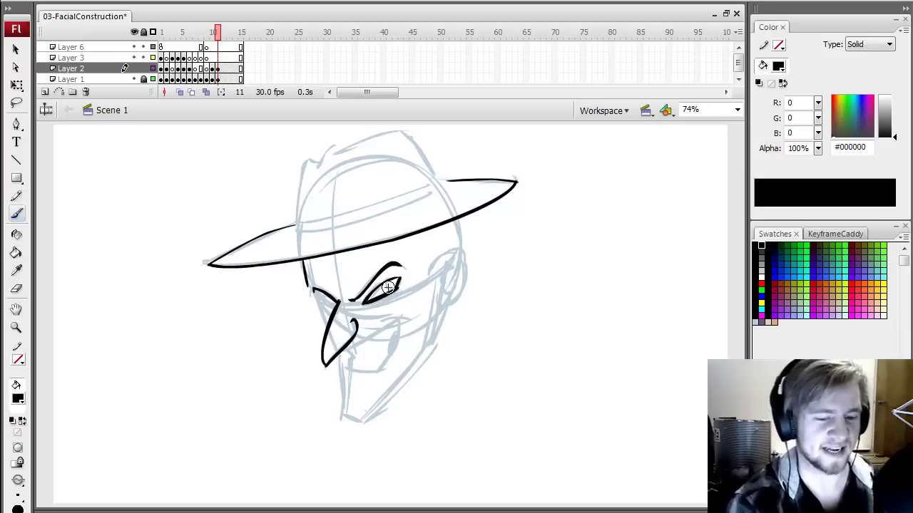
left_click_drag(383, 282, 383, 289)
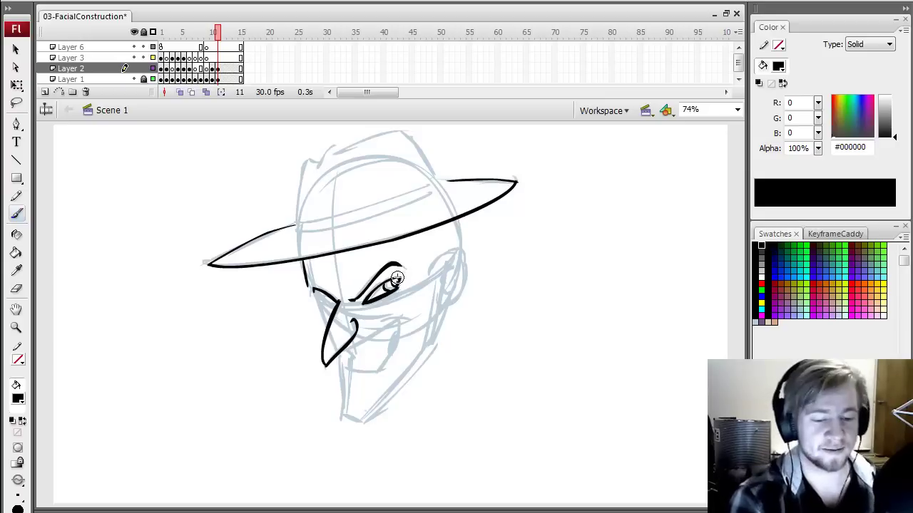
key("k")
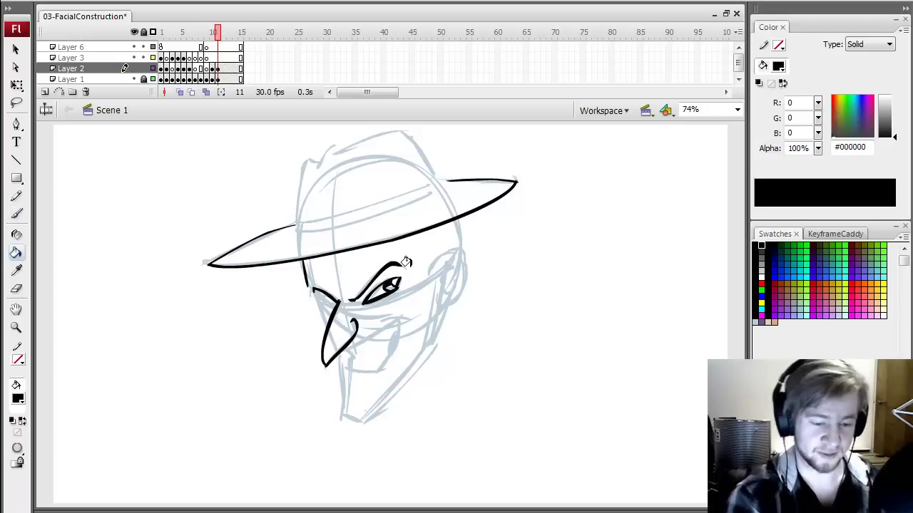
key("b")
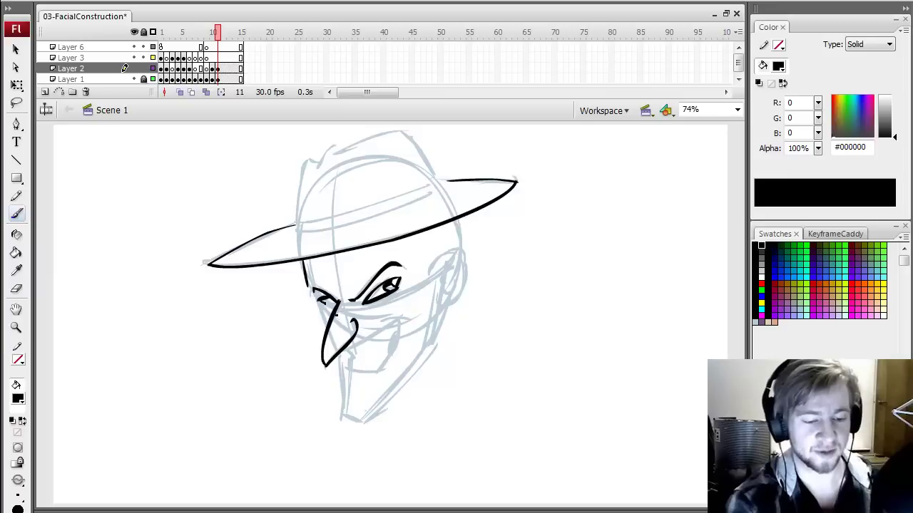
mouse_move(319, 298)
left_mouse_down()
mouse_move(330, 292)
mouse_move(334, 302)
left_mouse_up()
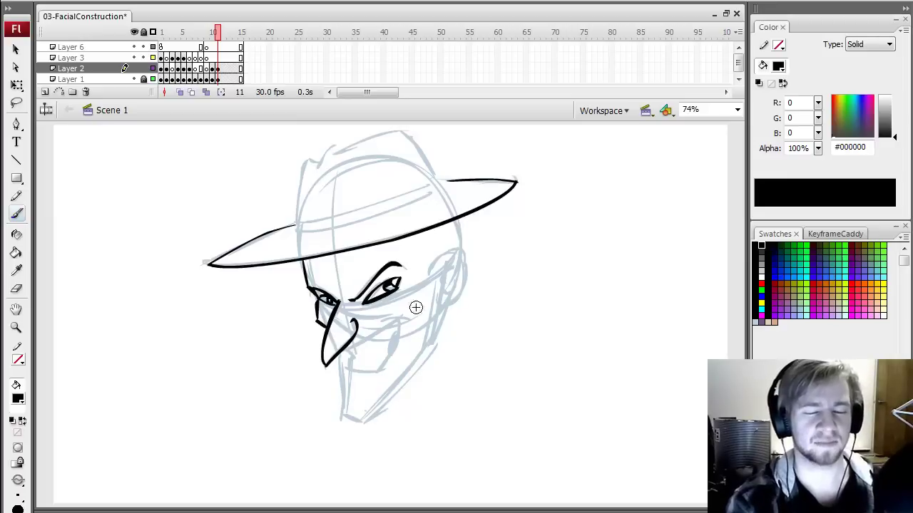
Ink the near cheekbone, the slanted upper lip and the back edge of the jaw.
mouse_move(419, 275)
left_mouse_down()
mouse_move(430, 302)
mouse_move(415, 321)
left_mouse_up()
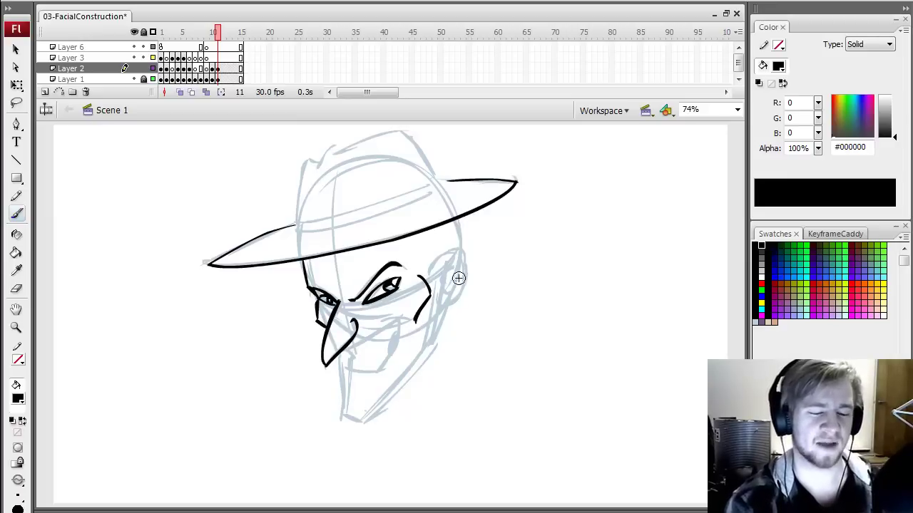
left_click_drag(349, 348, 391, 319)
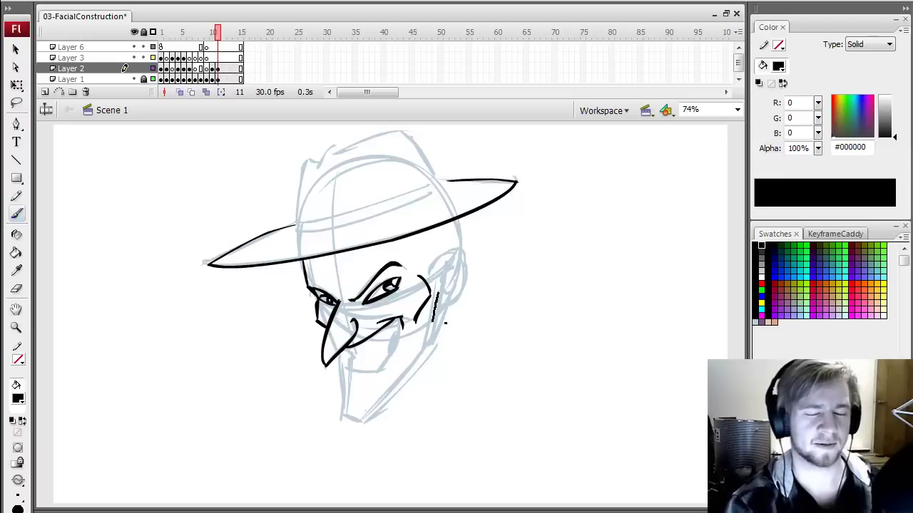
left_click_drag(437, 292, 405, 370)
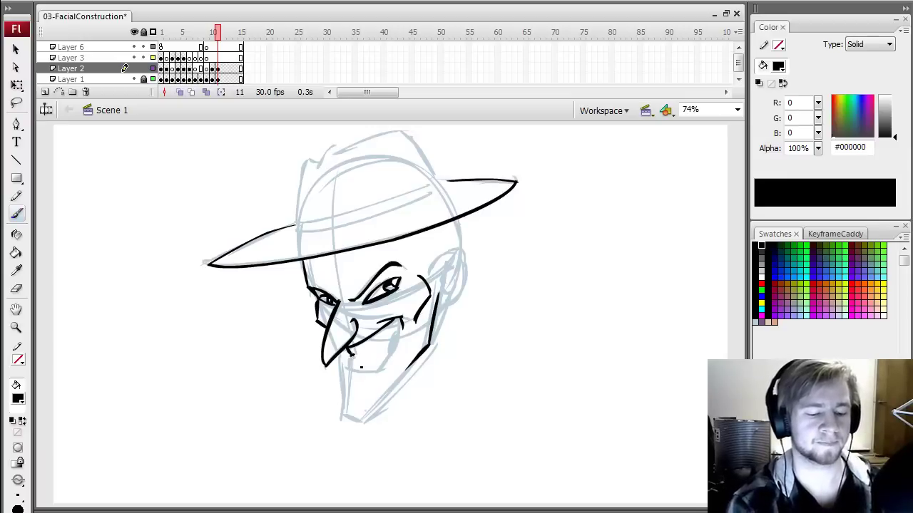
Ink the lower edge of the open grin, fill its near corner black and draw the teeth.
mouse_move(372, 368)
left_mouse_down()
mouse_move(392, 353)
mouse_move(400, 321)
mouse_move(386, 363)
mouse_move(399, 328)
mouse_move(393, 347)
left_mouse_up()
key("k")
left_click(395, 344)
key("b")
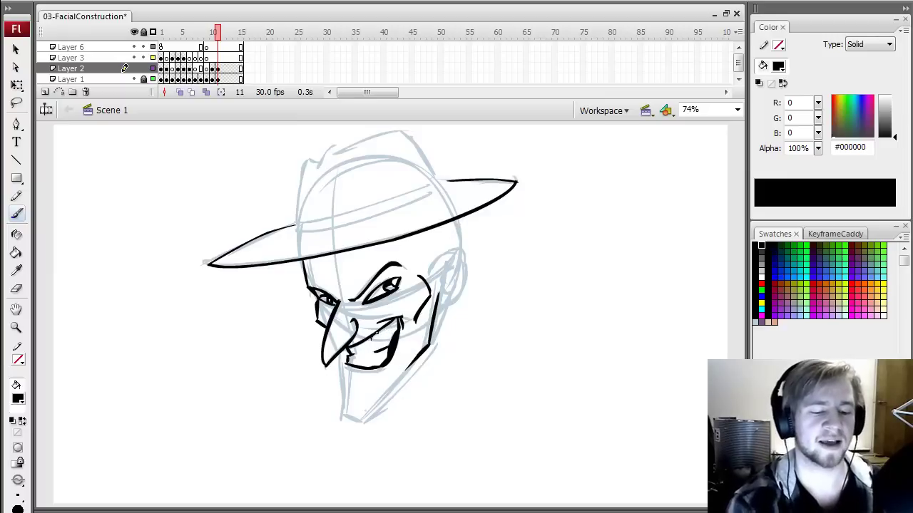
mouse_move(400, 341)
left_mouse_down()
mouse_move(389, 334)
mouse_move(401, 345)
mouse_move(393, 349)
left_mouse_up()
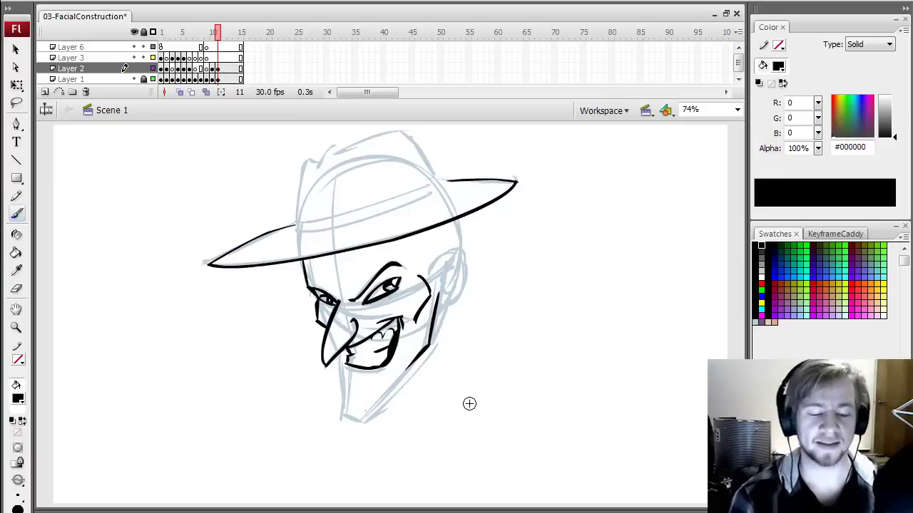
key("q")
key("ctrl+a")
left_click(411, 338)
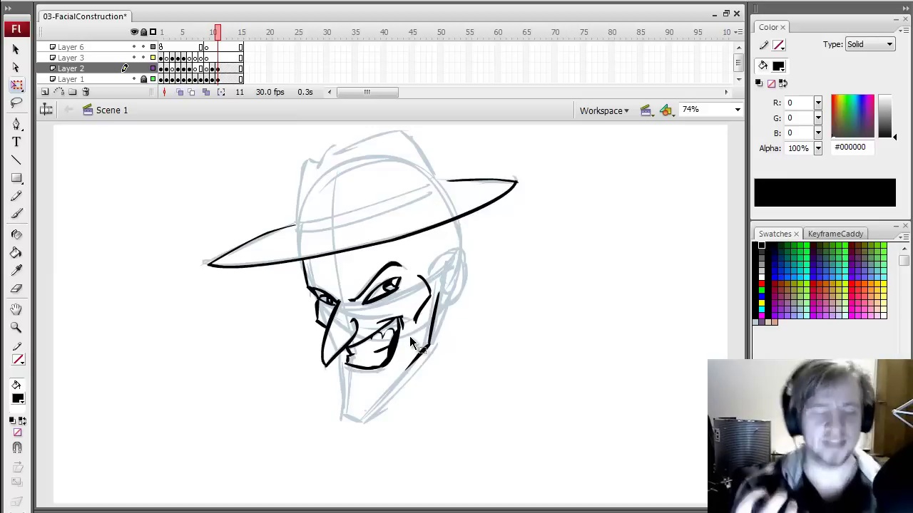
key("b")
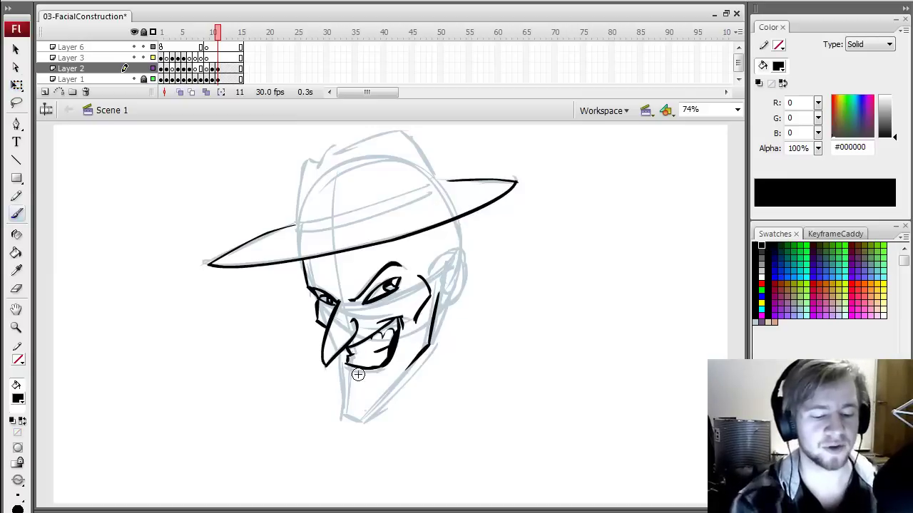
Ink the crease below the mouth, the long chin and the jawline up to the cheek, redoing the jaw stroke.
mouse_move(349, 374)
left_mouse_down()
mouse_move(366, 377)
mouse_move(340, 367)
mouse_move(339, 411)
mouse_move(367, 421)
mouse_move(430, 346)
left_mouse_up()
key("ctrl+z")
left_click_drag(368, 420, 428, 351)
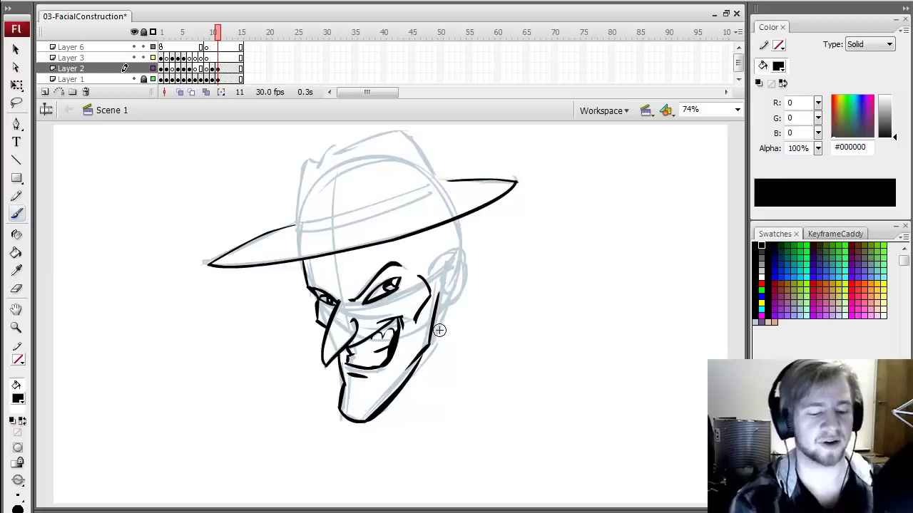
key("ctrl+z")
left_click_drag(365, 420, 420, 354)
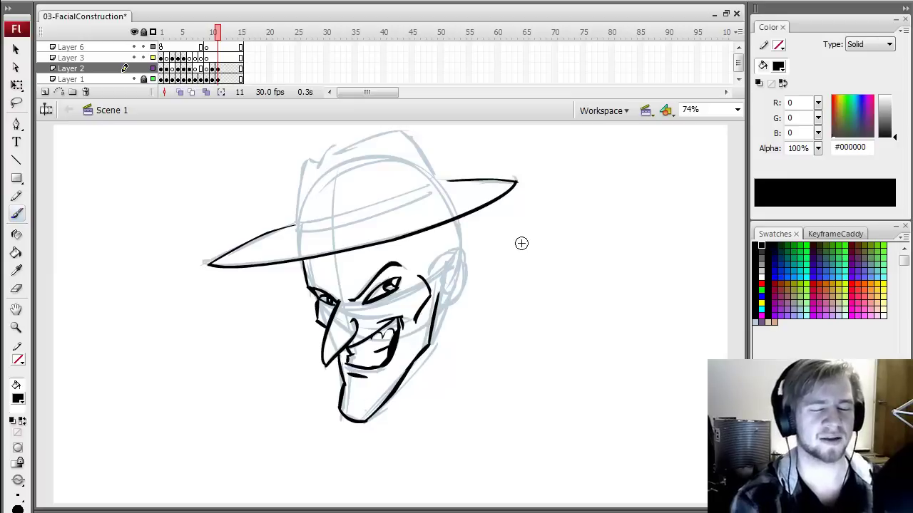
Ink the ear, the hair around it and at the nape, and wrinkle lines above the brows.
mouse_move(432, 271)
left_mouse_down()
mouse_move(447, 243)
mouse_move(442, 297)
mouse_move(456, 247)
mouse_move(442, 301)
left_mouse_up()
key("ctrl+z")
key("ctrl+z")
mouse_move(450, 270)
left_mouse_down()
mouse_move(413, 251)
mouse_move(432, 276)
left_mouse_up()
left_click_drag(462, 216, 468, 239)
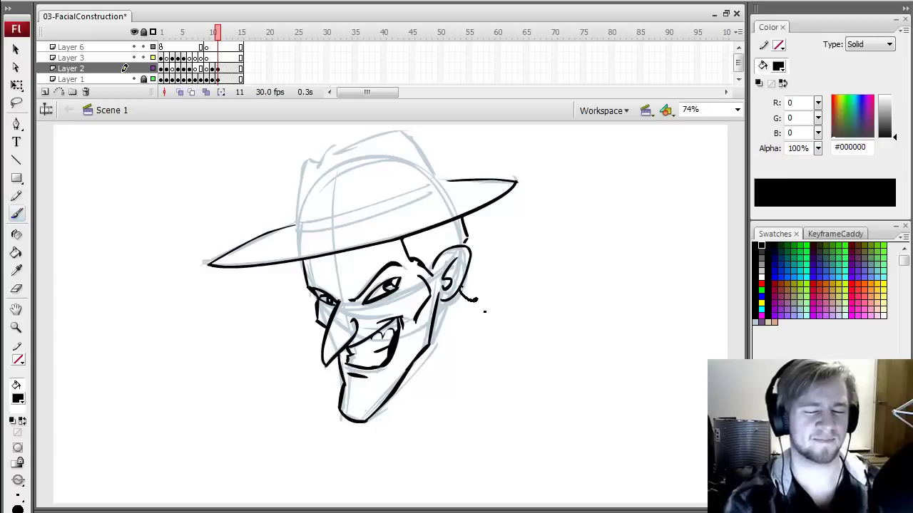
left_click_drag(484, 312, 449, 325)
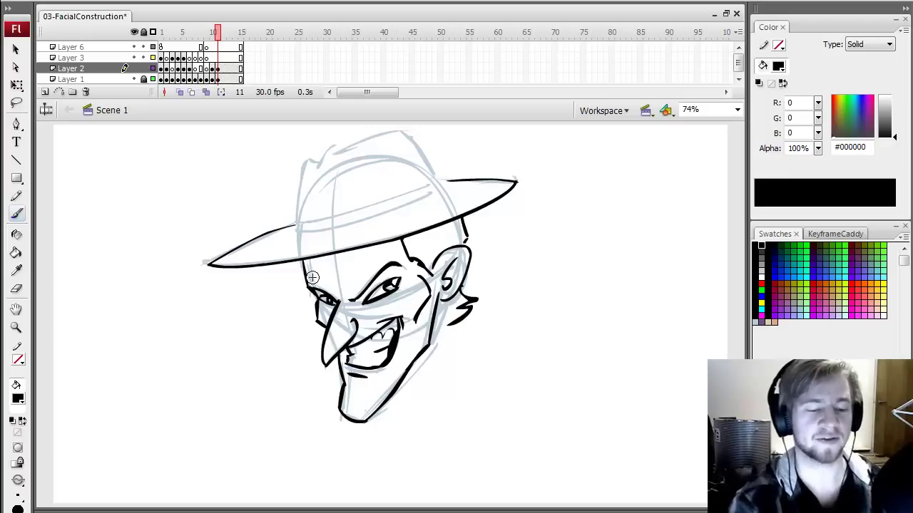
left_click_drag(351, 287, 390, 248)
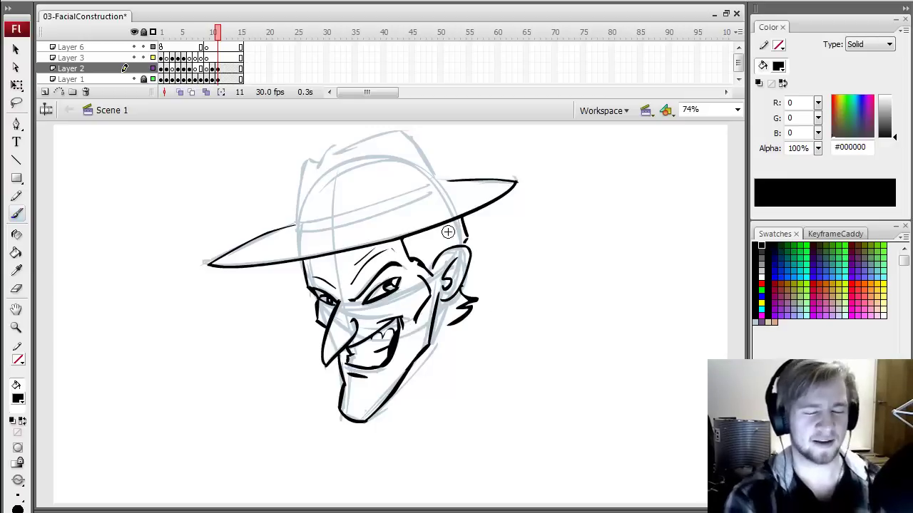
Ink the hat band's two curved lines and the dented crown above the brim.
key("q")
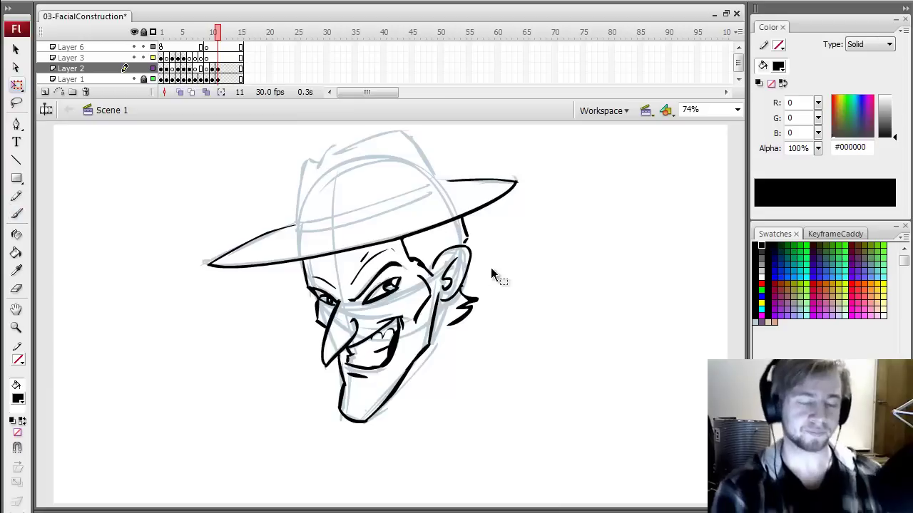
key("b")
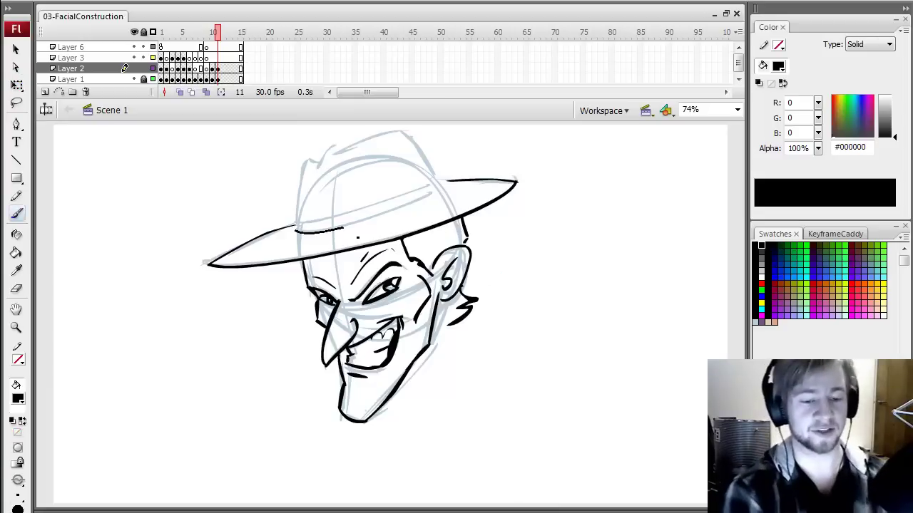
left_click_drag(347, 227, 440, 190)
mouse_move(296, 224)
left_mouse_down()
mouse_move(432, 183)
mouse_move(303, 161)
mouse_move(322, 151)
left_mouse_up()
mouse_move(322, 150)
left_mouse_down()
mouse_move(406, 129)
mouse_move(445, 183)
left_mouse_up()
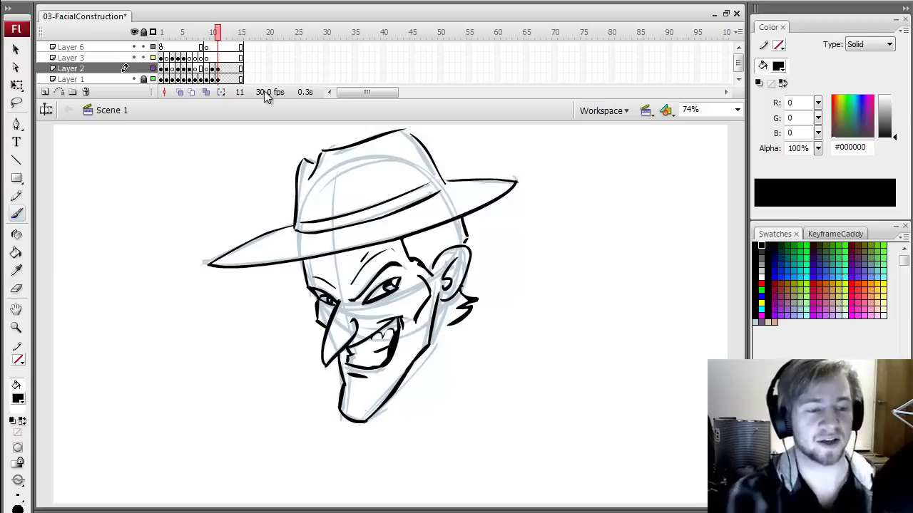
Insert blank keyframes at frame 12 across the layers and unlock Layer 1.
left_click_drag(223, 79, 224, 47)
key("F7")
left_click(224, 34)
left_click(144, 80)
left_click(225, 29)
Set the brush fill to the darker grey-blue #82919F and select frame 12 on Layer 1 for sketching.
left_click(755, 321)
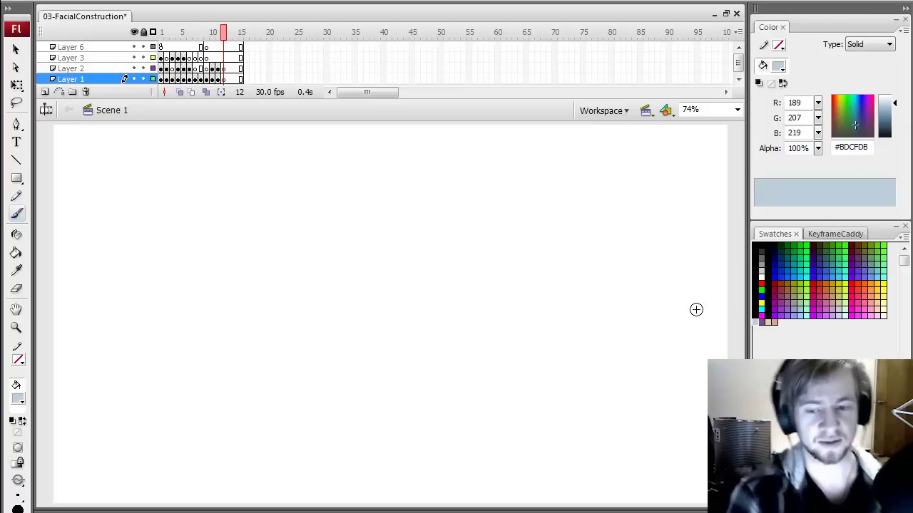
left_click_drag(894, 104, 856, 131)
left_click(224, 79)
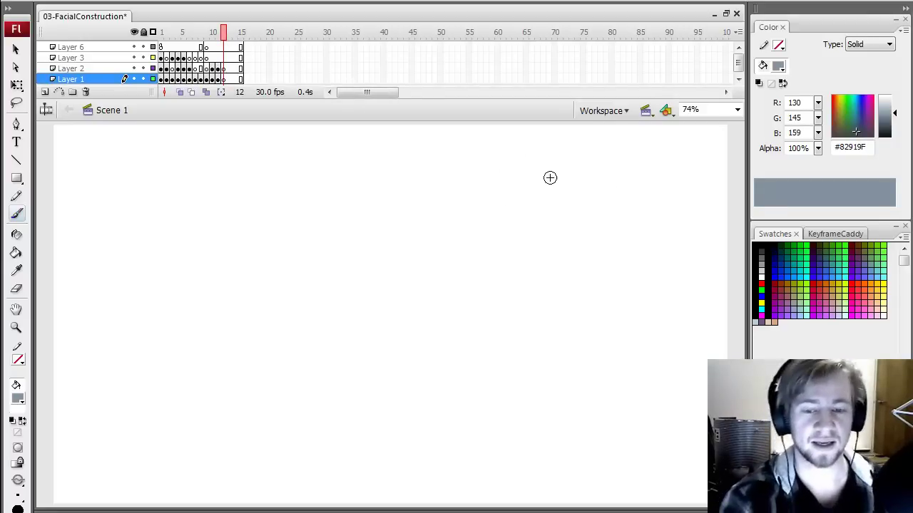
mouse_move(542, 152)
left_mouse_down()
mouse_move(560, 226)
mouse_move(648, 147)
left_mouse_up()
key("ctrl+z")
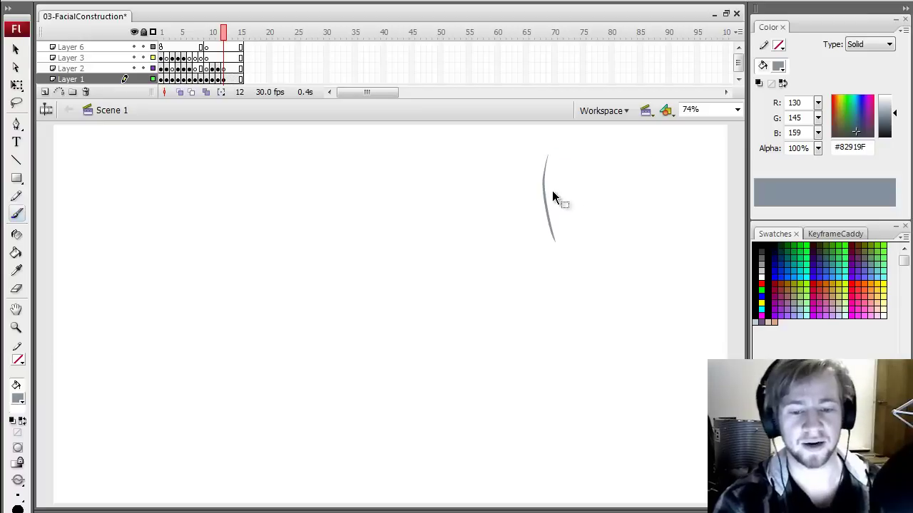
key("ctrl+z")
Sketch a boxy head with a nearly flat top, slightly tapering sides and a shallow rounded jaw on the upper right of the stage.
left_click_drag(541, 155, 553, 253)
mouse_move(587, 149)
left_mouse_down()
mouse_move(626, 149)
mouse_move(642, 238)
left_mouse_up()
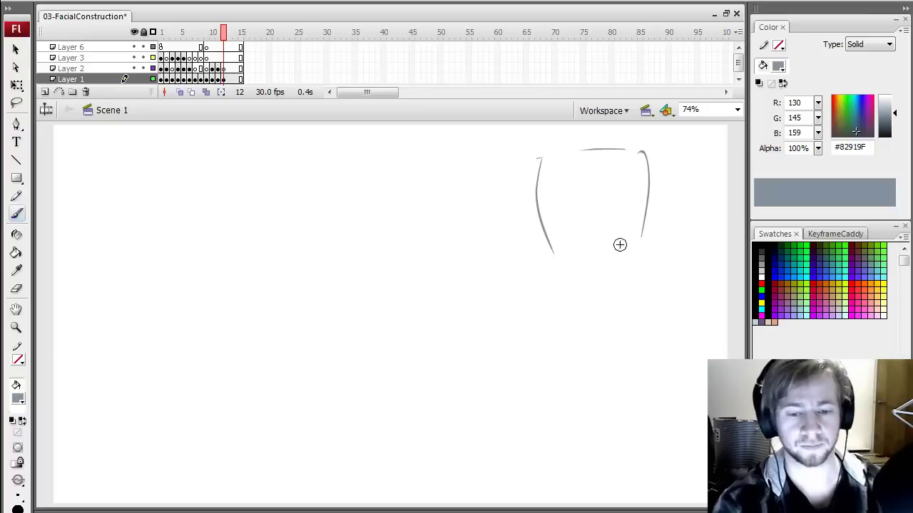
mouse_move(544, 154)
left_mouse_down()
mouse_move(611, 148)
mouse_move(649, 230)
left_mouse_up()
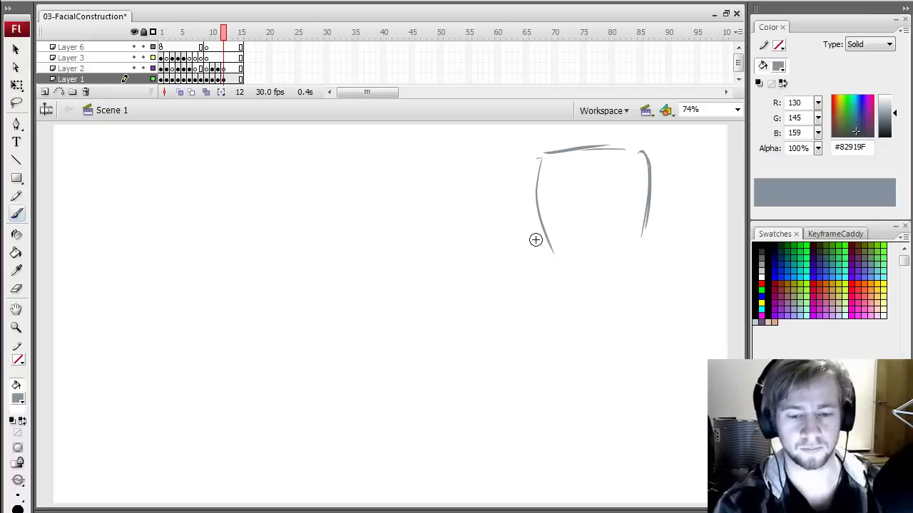
left_click_drag(551, 247, 647, 231)
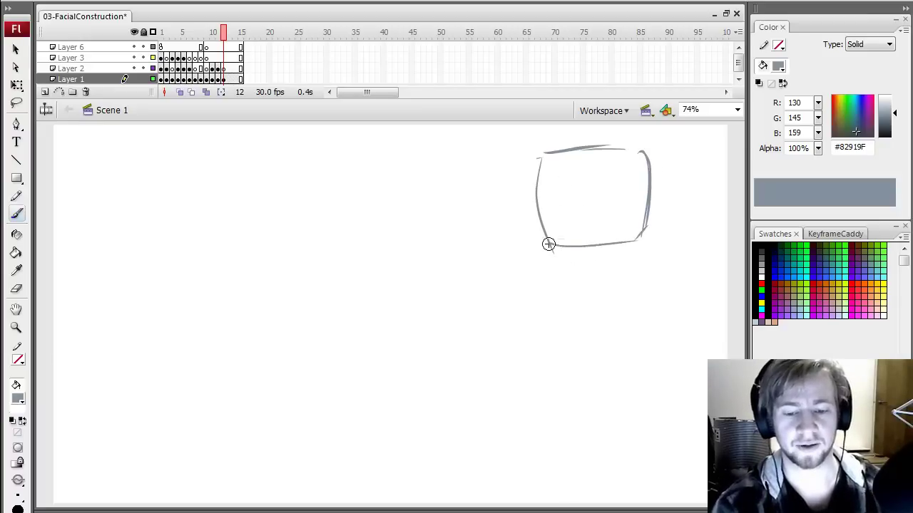
left_click_drag(550, 253, 621, 278)
mouse_move(644, 232)
left_mouse_down()
mouse_move(605, 274)
mouse_move(620, 270)
mouse_move(590, 276)
left_mouse_up()
left_click_drag(569, 267, 633, 256)
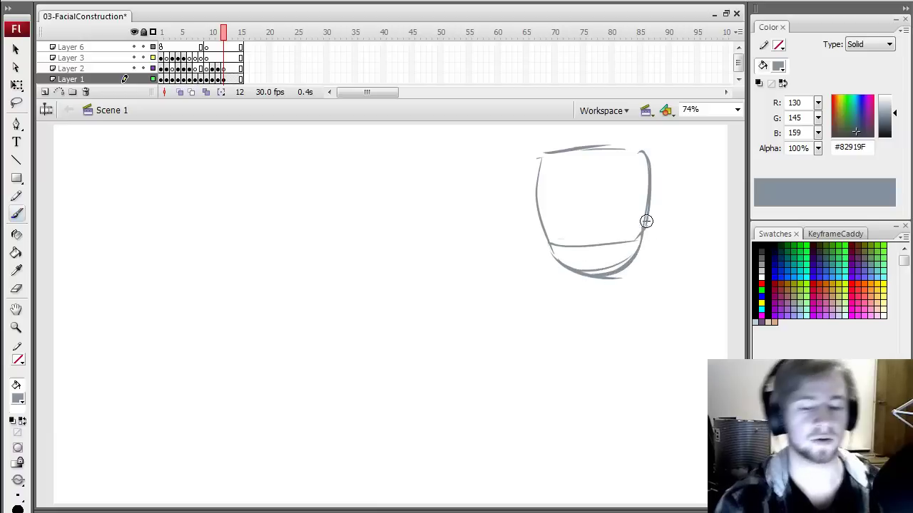
Add a curved vertical centre line and a horizontal guide line just above the jaw on the boxy head.
left_click_drag(565, 188, 589, 282)
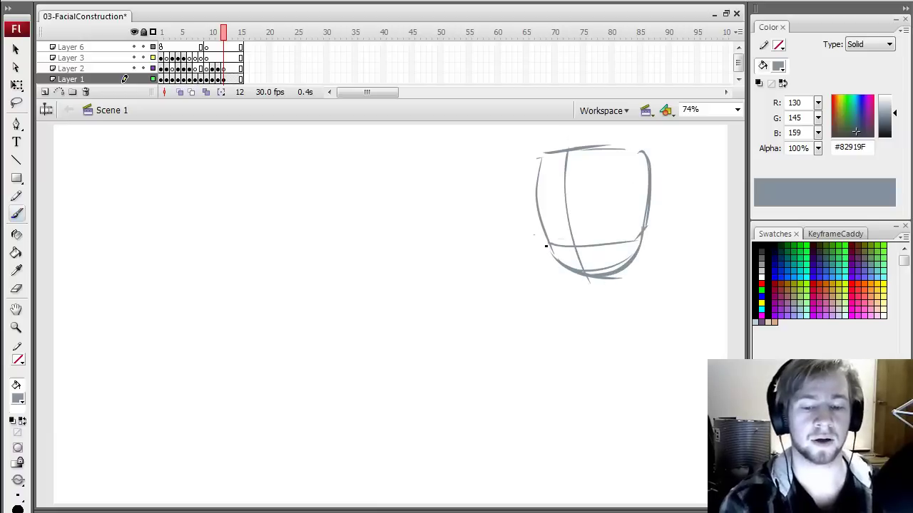
left_click_drag(534, 236, 636, 231)
key("ctrl+z")
left_click_drag(536, 235, 646, 228)
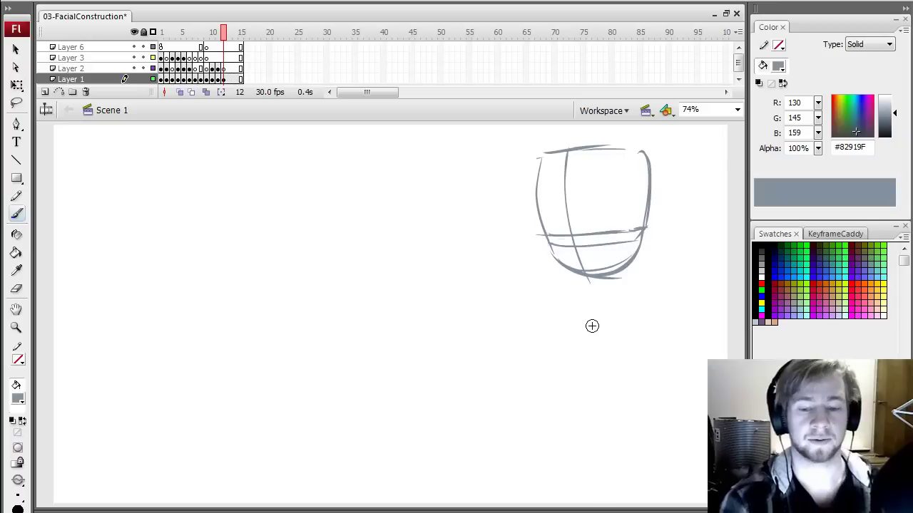
Enlarge the whole boxy head sketch with Free Transform and shift it slightly up and to the left.
key("ctrl+a")
key("q")
mouse_move(531, 283)
left_mouse_down()
mouse_move(501, 301)
mouse_move(504, 319)
left_mouse_up()
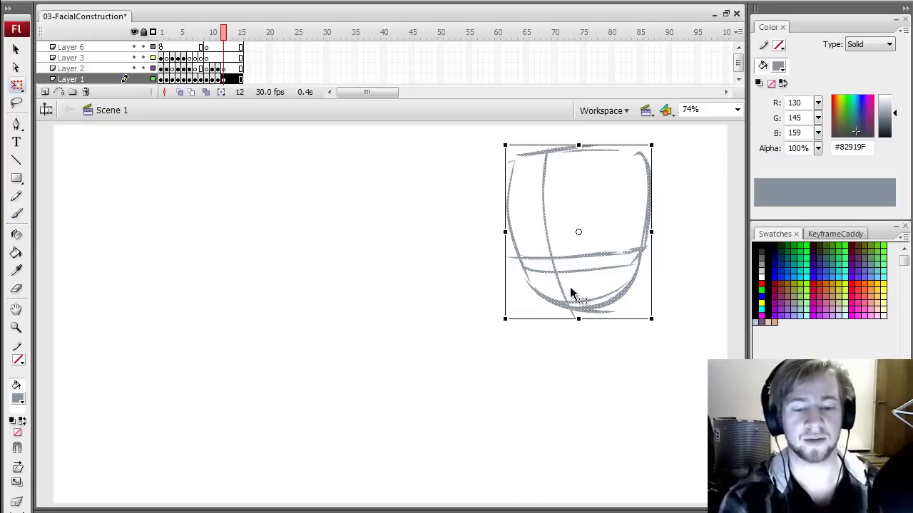
left_click_drag(567, 305, 562, 298)
left_click(560, 336)
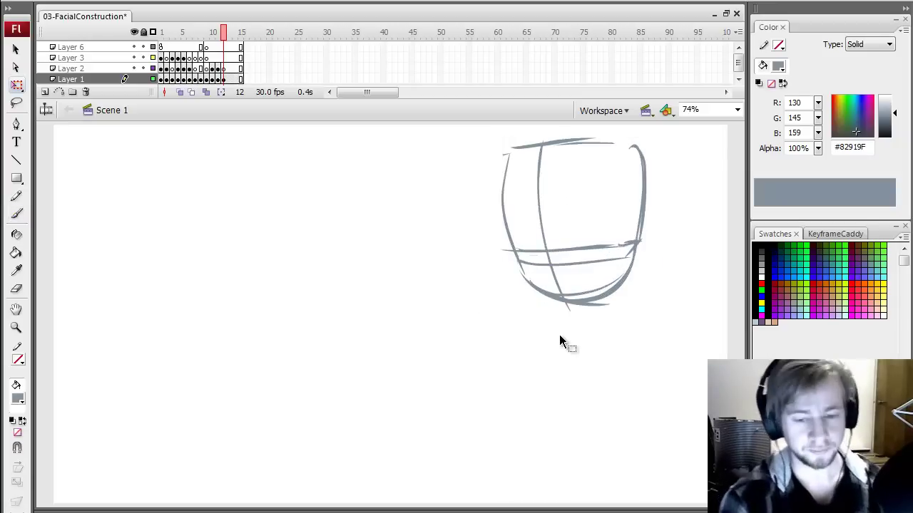
Brush a second head on the left of the stage with a round cranium, long narrow jaw and pointed chin.
key("b")
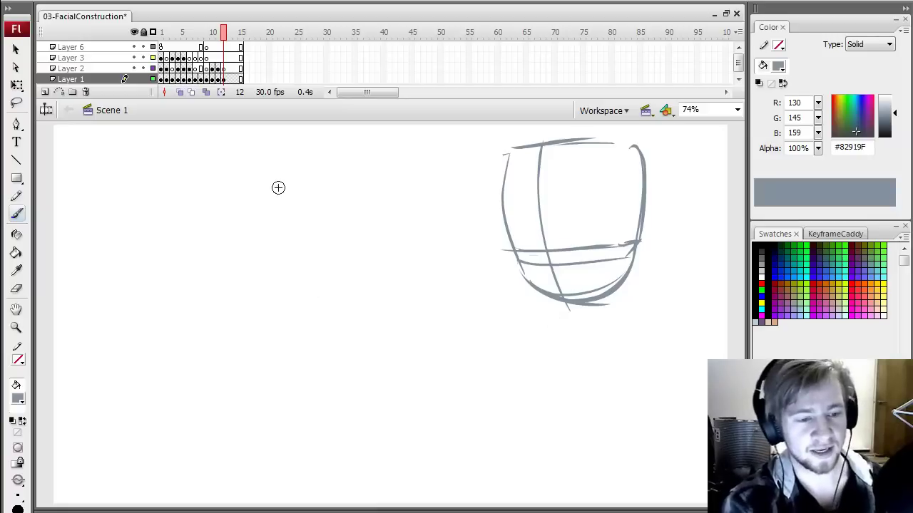
mouse_move(229, 242)
left_mouse_down()
mouse_move(235, 174)
mouse_move(314, 229)
mouse_move(215, 243)
left_mouse_up()
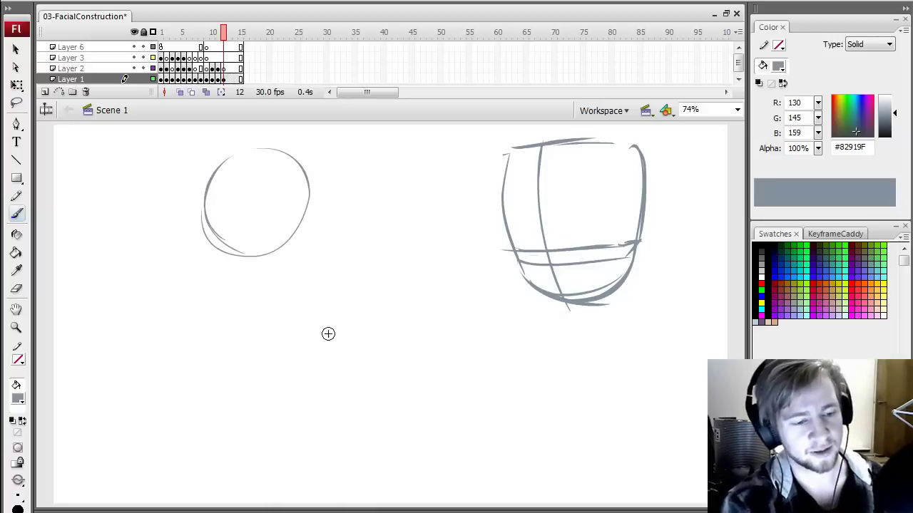
mouse_move(211, 218)
left_mouse_down()
mouse_move(215, 254)
mouse_move(251, 308)
left_mouse_up()
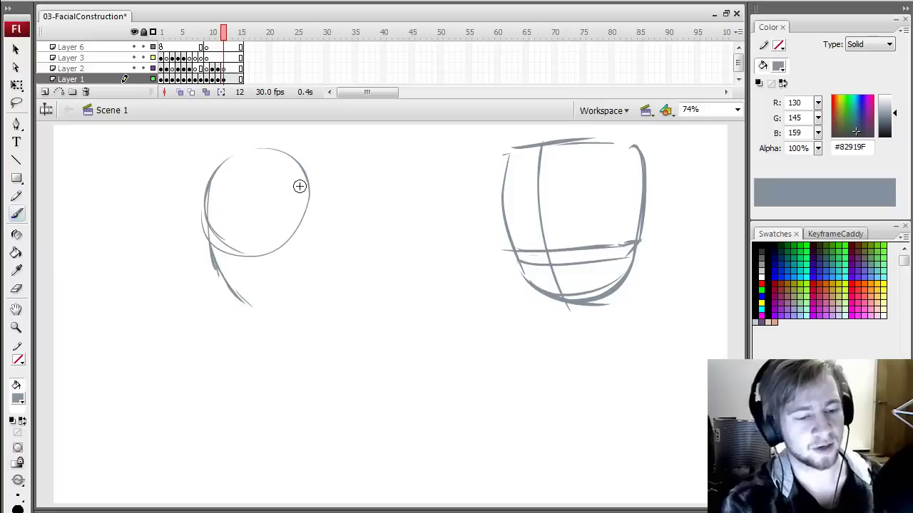
left_click_drag(308, 184, 282, 269)
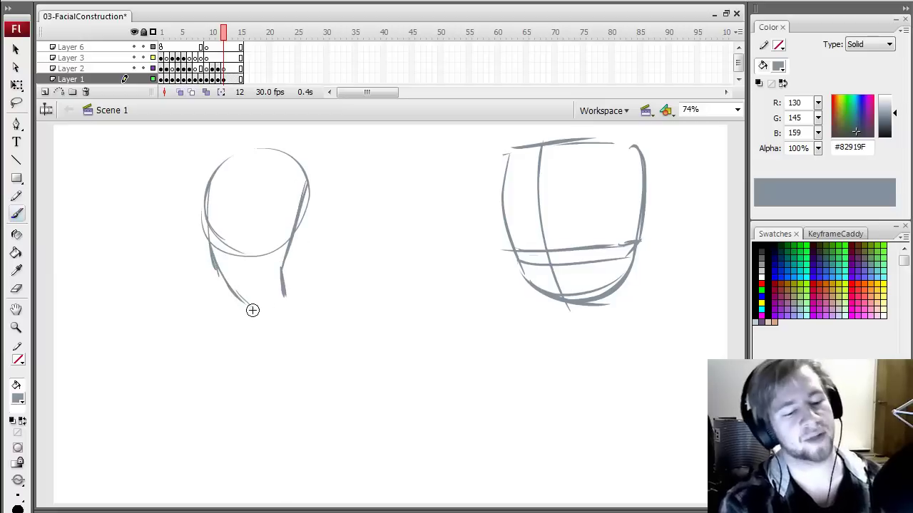
left_click_drag(285, 298, 250, 332)
mouse_move(212, 237)
left_mouse_down()
mouse_move(263, 158)
mouse_move(306, 190)
left_mouse_up()
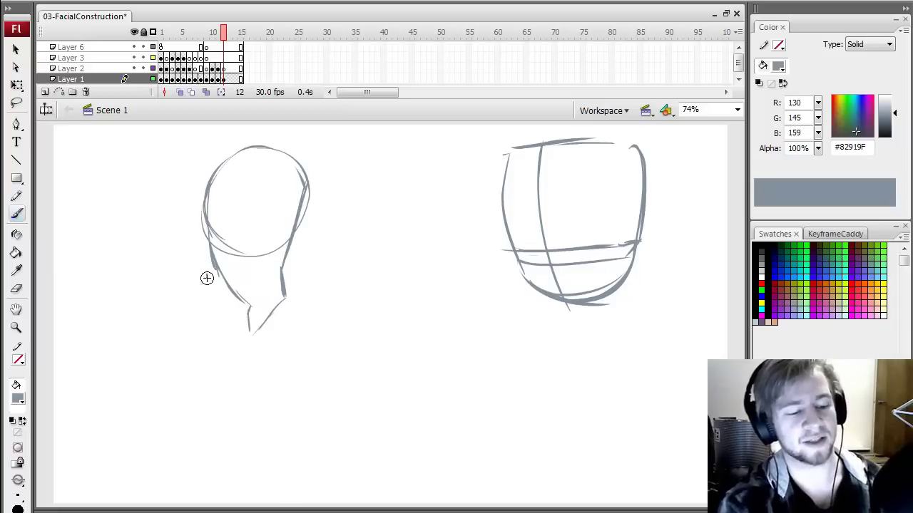
left_click_drag(206, 271, 207, 277)
left_click_drag(210, 247, 220, 300)
key("ctrl+z")
mouse_move(369, 354)
left_mouse_down()
mouse_move(456, 261)
mouse_move(386, 359)
left_mouse_up()
mouse_move(333, 310)
left_mouse_down()
mouse_move(355, 350)
mouse_move(402, 394)
left_mouse_up()
mouse_move(457, 298)
left_mouse_down()
mouse_move(419, 399)
mouse_move(401, 394)
left_mouse_up()
mouse_move(445, 345)
left_mouse_down()
mouse_move(456, 390)
mouse_move(428, 400)
left_mouse_up()
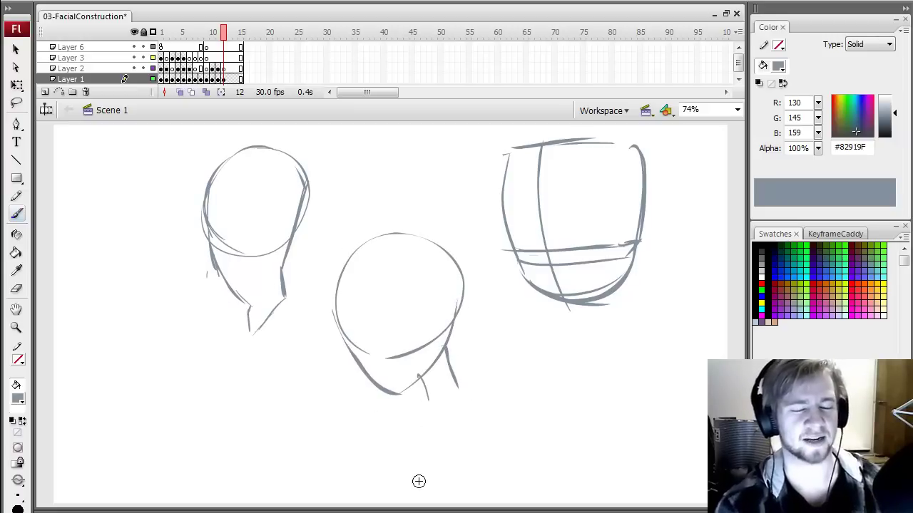
key("ctrl+z")
key("ctrl+z")
key("ctrl+z")
key("ctrl+z")
key("ctrl+z")
key("ctrl+z")
left_click_drag(346, 257, 373, 254)
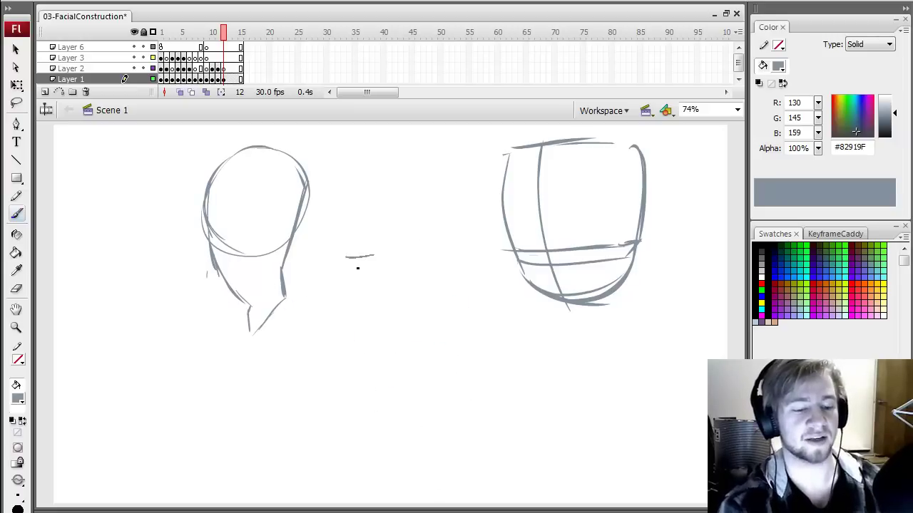
key("ctrl+z")
key("ctrl+z")
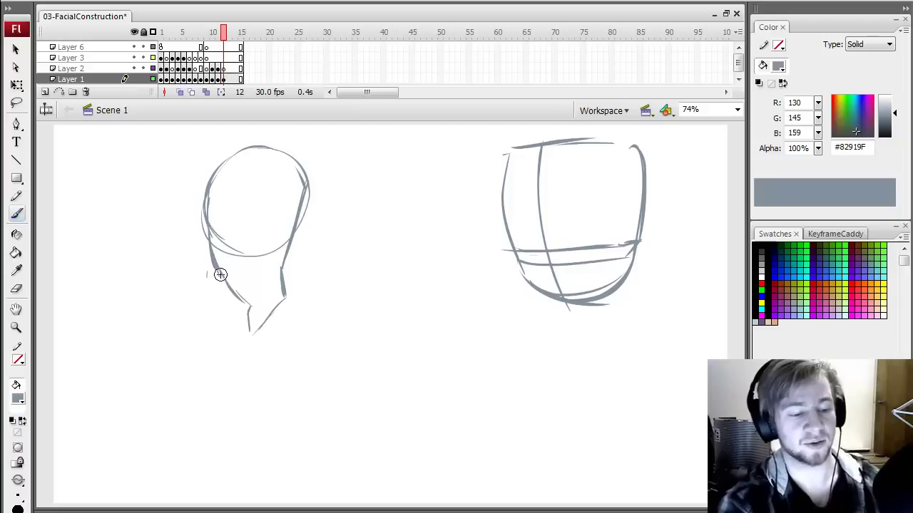
Strengthen the jaw and pointed chin lines of the narrow head and erase the stray mark beside its jaw.
mouse_move(236, 293)
left_mouse_down()
mouse_move(261, 280)
mouse_move(287, 286)
mouse_move(288, 246)
left_mouse_up()
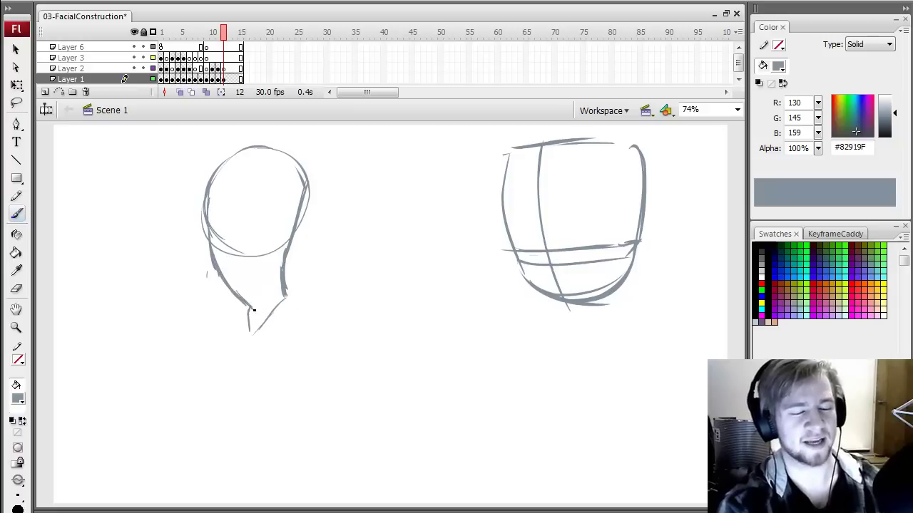
left_click_drag(248, 308, 282, 302)
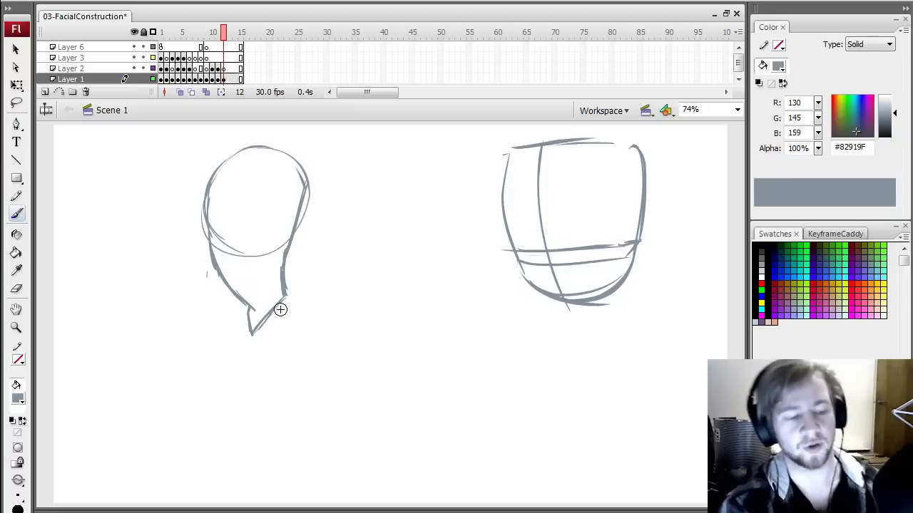
key("e")
Draw a curved vertical centre line down the narrow head from the top of the cranium towards the chin.
key("b")
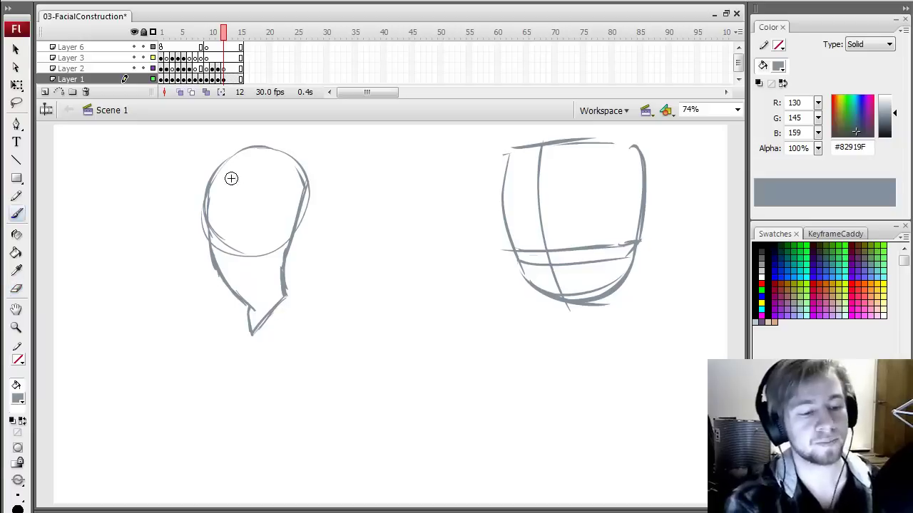
left_click_drag(235, 158, 236, 271)
key("ctrl+z")
left_click_drag(240, 161, 246, 286)
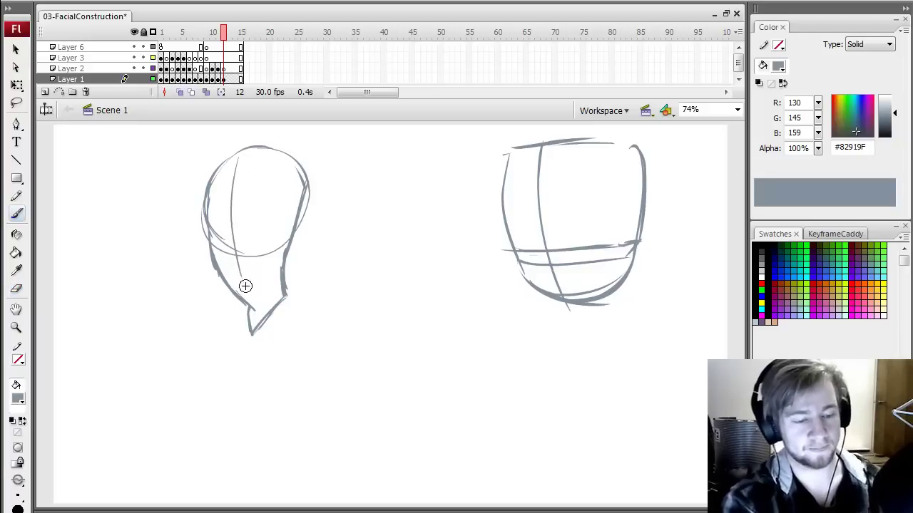
mouse_move(237, 155)
left_mouse_down()
mouse_move(234, 255)
mouse_move(250, 291)
left_mouse_up()
Flip the boxy head sketch horizontally and move it slightly down and to the left.
key("q")
left_click_drag(422, 341, 674, 128)
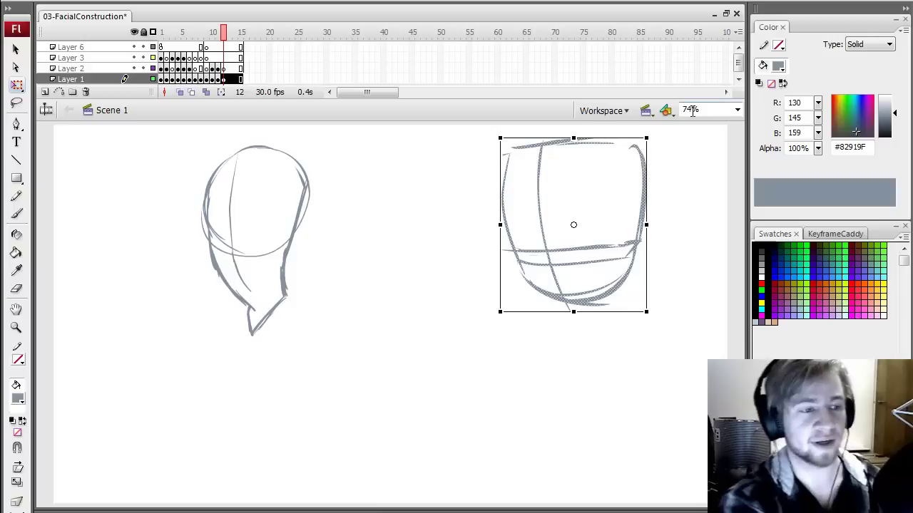
left_click(137, 2)
mouse_move(162, 175)
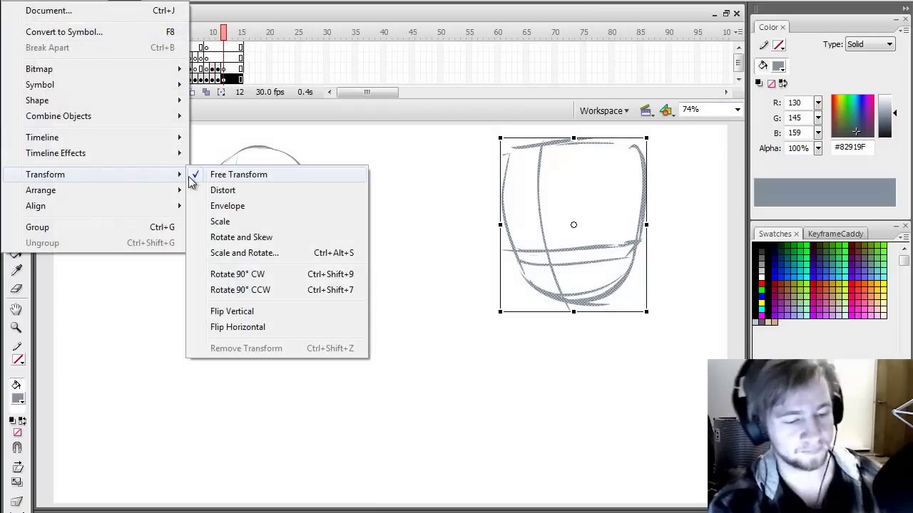
left_click(289, 326)
left_click_drag(598, 264, 572, 277)
left_click(538, 351)
key("b")
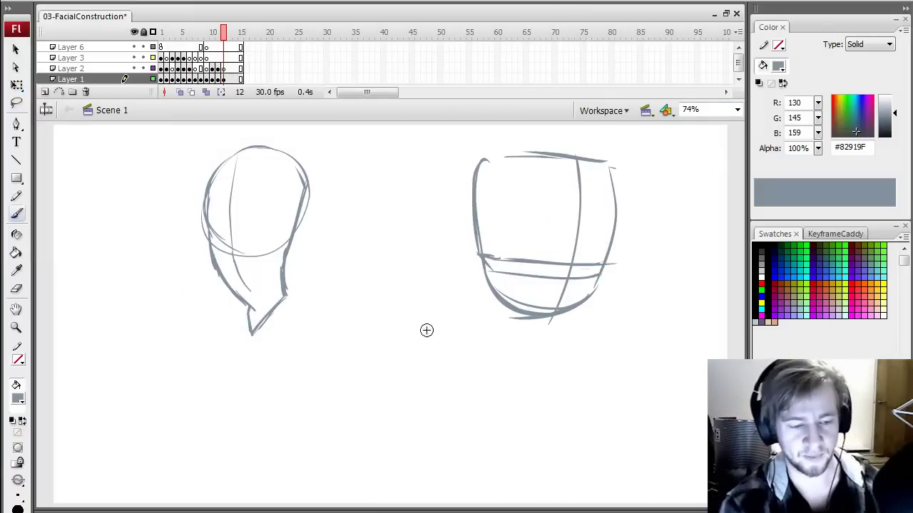
Move the narrow pointed-chin head a little up and to the left to make room on the stage.
key("q")
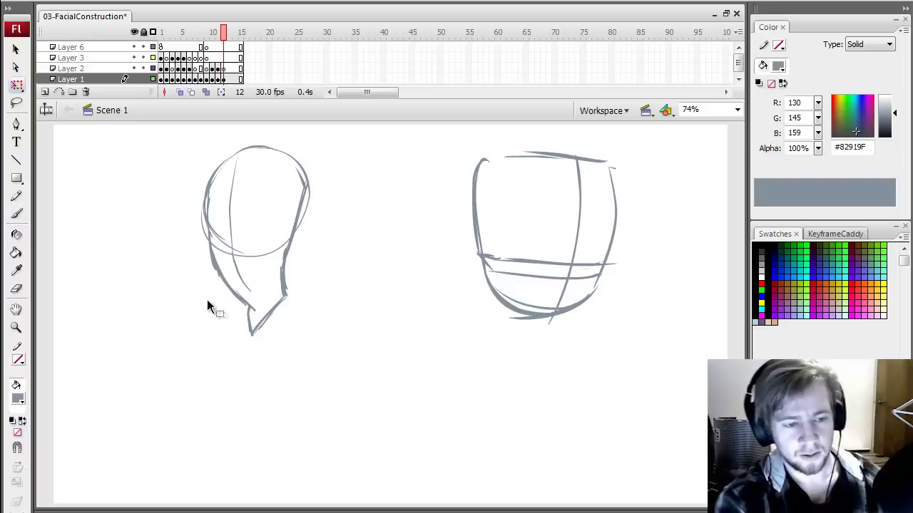
left_click(302, 214)
left_click_drag(301, 214, 270, 207)
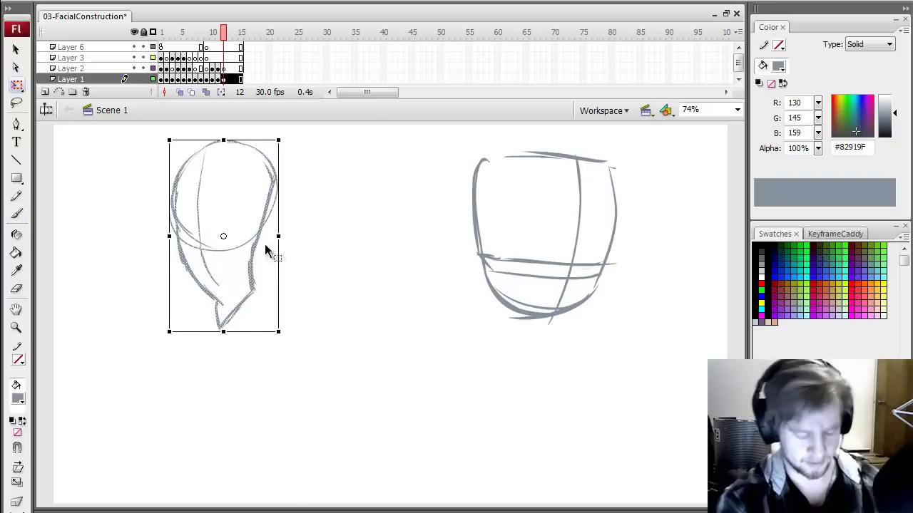
left_click(359, 298)
Sketch a third head below the narrow one with a round cranium, broad protruding jaw and curved vertical centre line.
key("b")
mouse_move(381, 256)
left_mouse_down()
mouse_move(429, 316)
mouse_move(303, 364)
left_mouse_up()
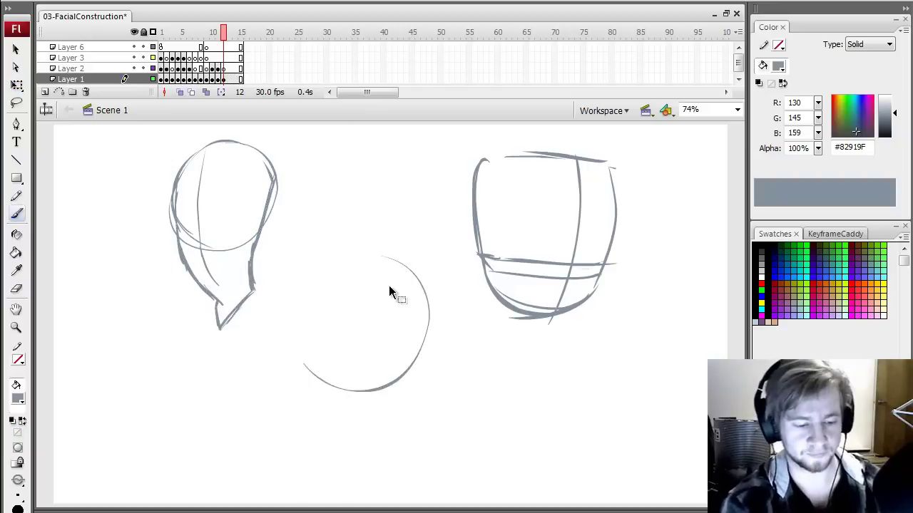
key("ctrl+z")
mouse_move(254, 336)
left_mouse_down()
mouse_move(352, 383)
mouse_move(245, 416)
mouse_move(337, 346)
left_mouse_up()
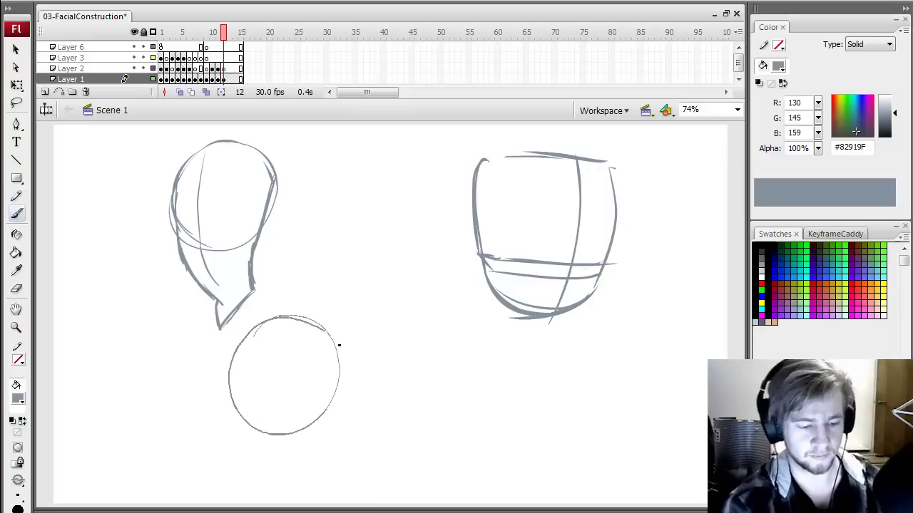
left_click_drag(230, 398, 259, 456)
mouse_move(234, 381)
left_mouse_down()
mouse_move(232, 355)
mouse_move(239, 446)
mouse_move(241, 402)
mouse_move(244, 440)
mouse_move(228, 389)
mouse_move(224, 417)
mouse_move(234, 398)
mouse_move(230, 412)
mouse_move(267, 443)
mouse_move(230, 403)
mouse_move(221, 444)
mouse_move(239, 470)
mouse_move(308, 464)
left_mouse_up()
left_click_drag(329, 421, 307, 465)
left_click_drag(268, 318, 243, 431)
Select the broad-jawed head with the Lasso and stretch it slightly wider with Free Transform.
key("q")
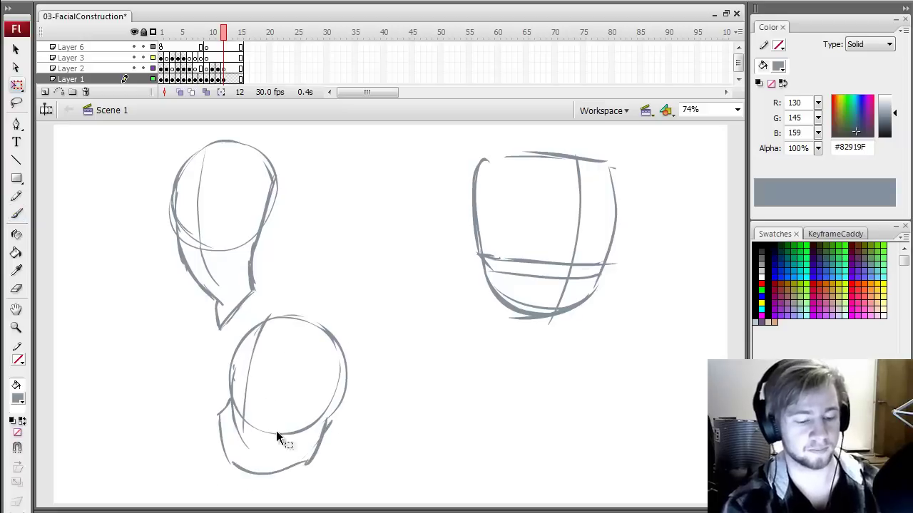
key("l")
mouse_move(313, 290)
left_mouse_down()
mouse_move(218, 352)
mouse_move(372, 319)
mouse_move(366, 314)
left_mouse_up()
key("q")
left_click_drag(351, 390, 365, 392)
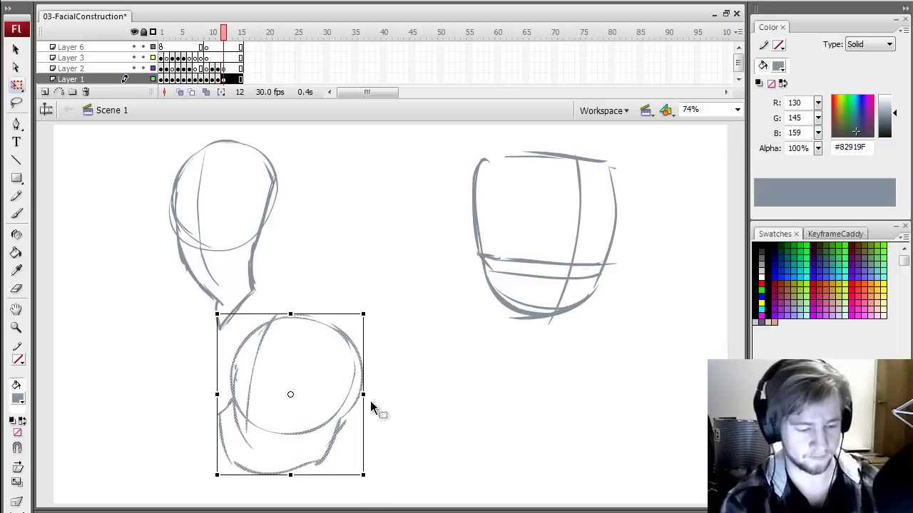
left_click(213, 473)
Redraw the broad-jawed head's protruding cheek corner higher and add curved guide lines across its cranium.
key("e")
left_click_drag(233, 400, 217, 416)
key("z")
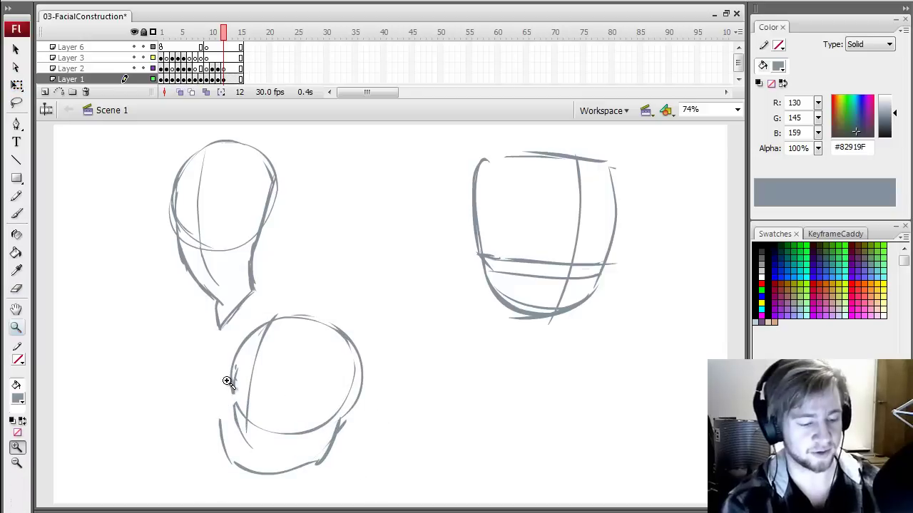
key("n")
key("b")
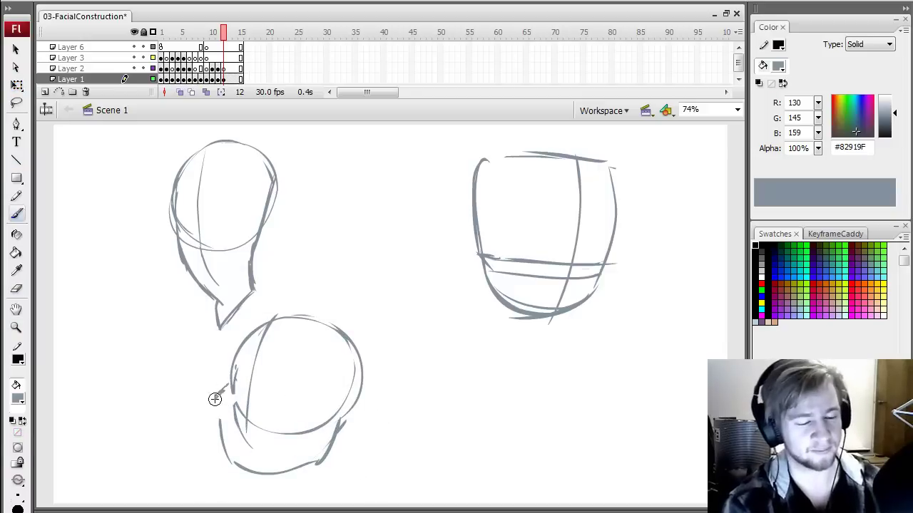
left_click_drag(236, 365, 352, 399)
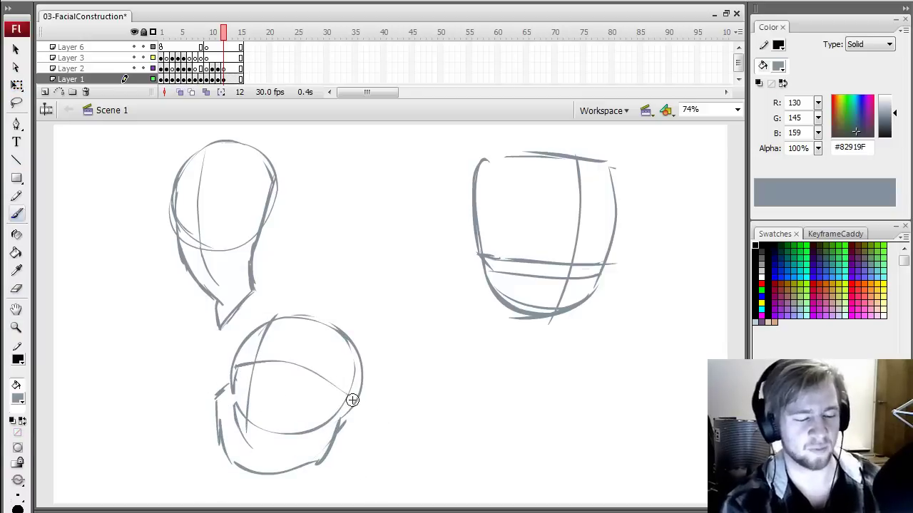
mouse_move(236, 360)
left_mouse_down()
mouse_move(285, 322)
mouse_move(345, 341)
mouse_move(354, 385)
left_mouse_up()
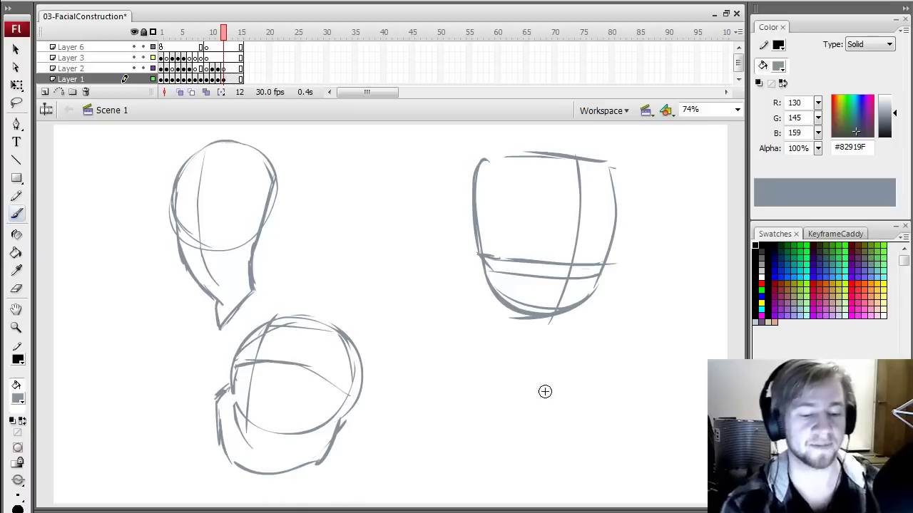
Sketch a round cranium for a fourth head beside the broad-jawed head using short curved strokes.
left_click_drag(428, 323, 471, 321)
left_click_drag(497, 349, 506, 394)
mouse_move(431, 446)
left_mouse_down()
mouse_move(495, 425)
mouse_move(410, 413)
left_mouse_up()
left_click_drag(388, 379, 465, 428)
left_click_drag(507, 391, 462, 427)
left_click_drag(390, 387, 429, 458)
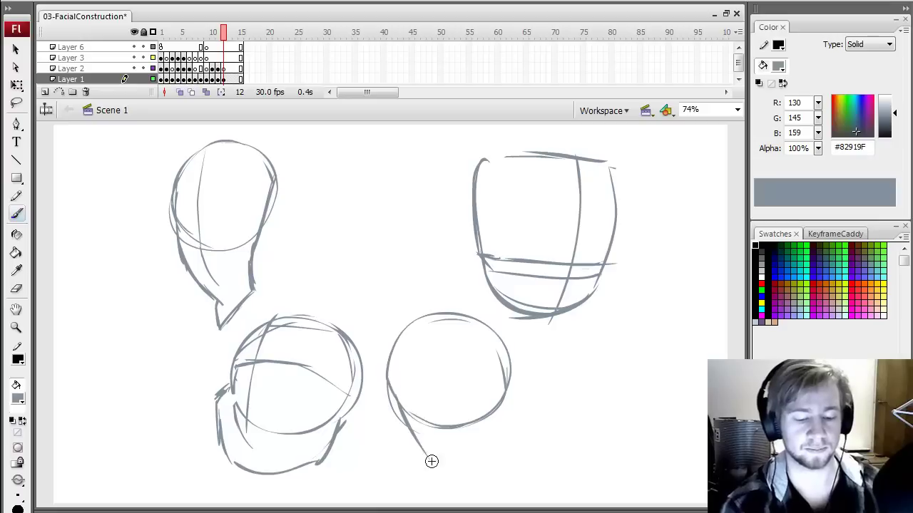
mouse_move(402, 426)
left_mouse_down()
mouse_move(474, 468)
mouse_move(491, 467)
left_mouse_up()
left_click_drag(511, 360, 490, 464)
key("ctrl+z")
key("ctrl+z")
key("ctrl+z")
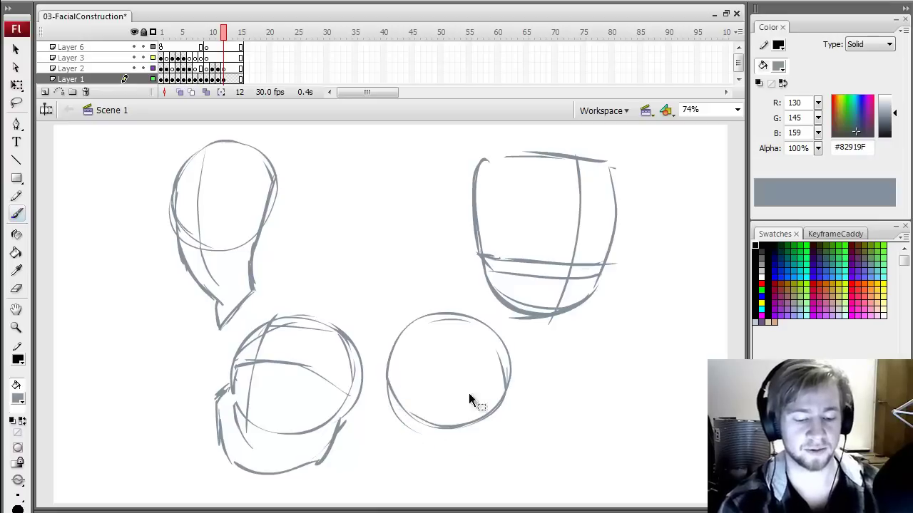
Add a short tapered jaw to the fourth head's cranium, with a curved vertical centre line and a low horizontal guide line.
left_click_drag(407, 403, 468, 453)
mouse_move(508, 359)
left_mouse_down()
mouse_move(494, 453)
mouse_move(480, 465)
mouse_move(480, 457)
left_mouse_up()
mouse_move(477, 325)
left_mouse_down()
mouse_move(487, 378)
mouse_move(479, 466)
mouse_move(484, 446)
left_mouse_up()
left_click_drag(436, 314, 494, 427)
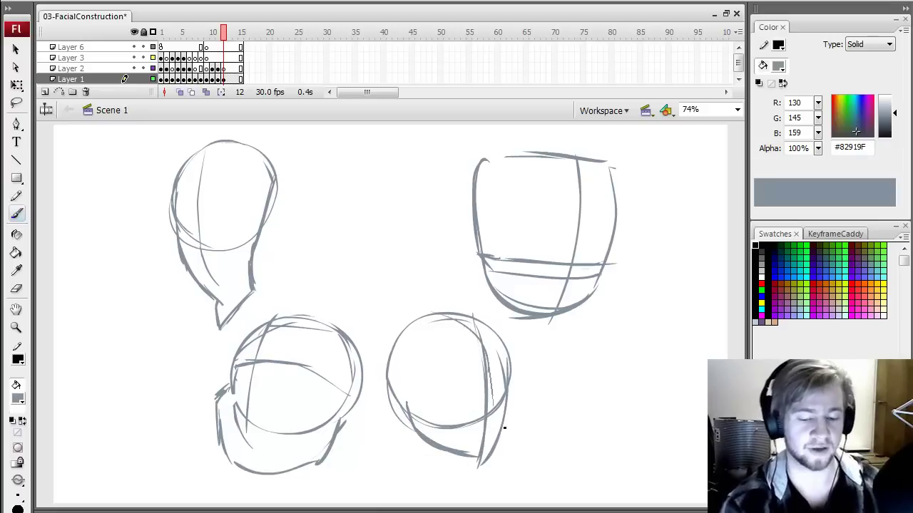
left_click_drag(419, 418, 507, 391)
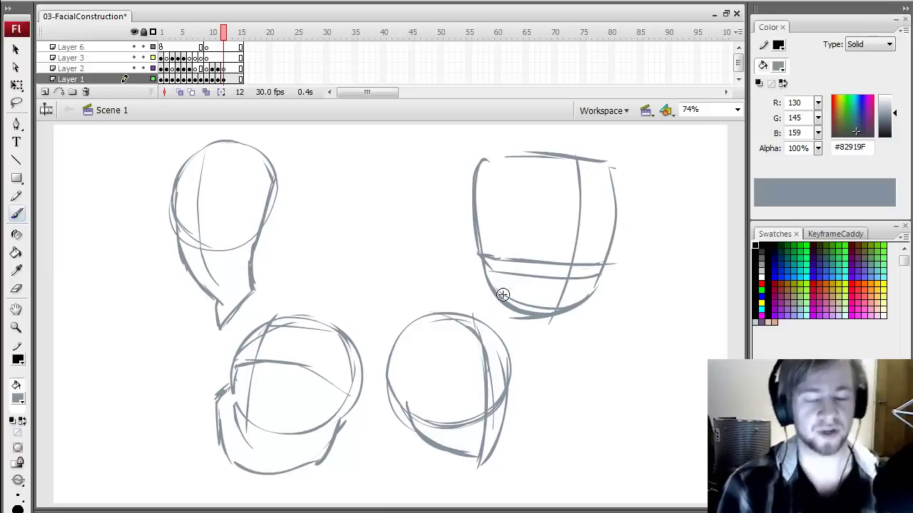
left_click(224, 69)
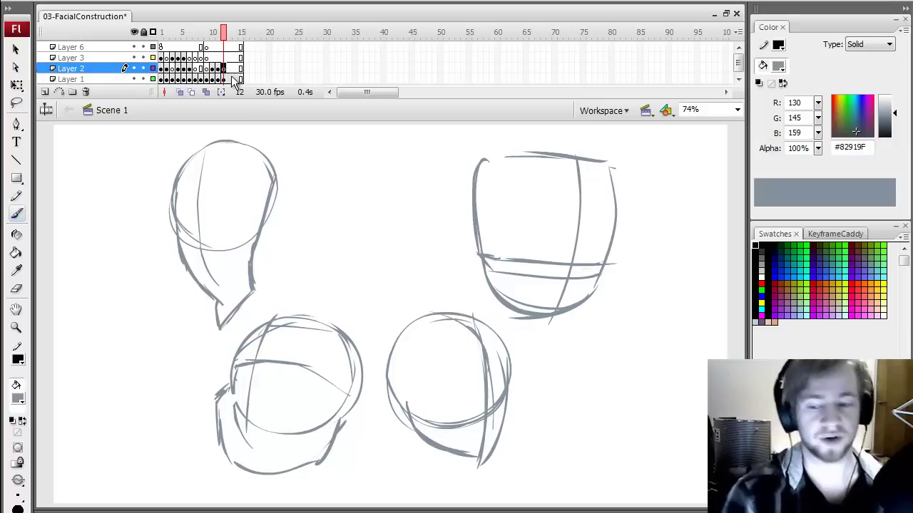
left_click(761, 245)
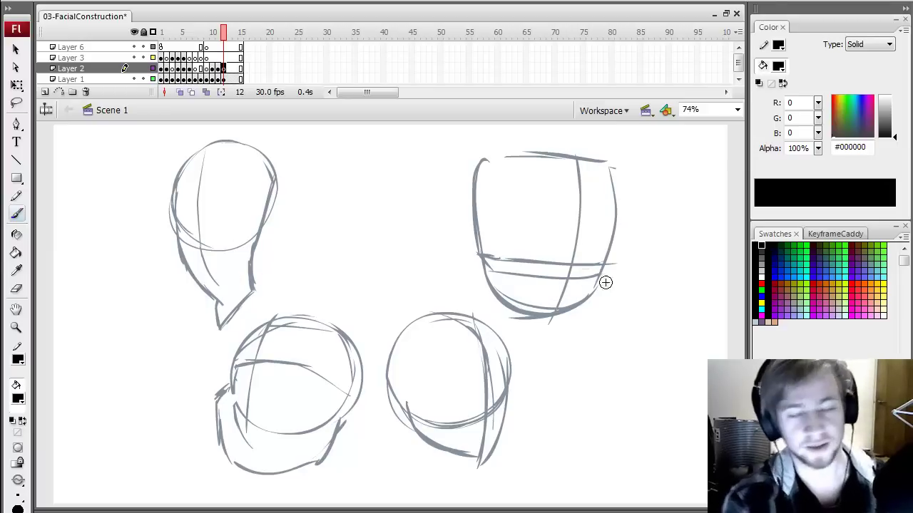
left_click(227, 79)
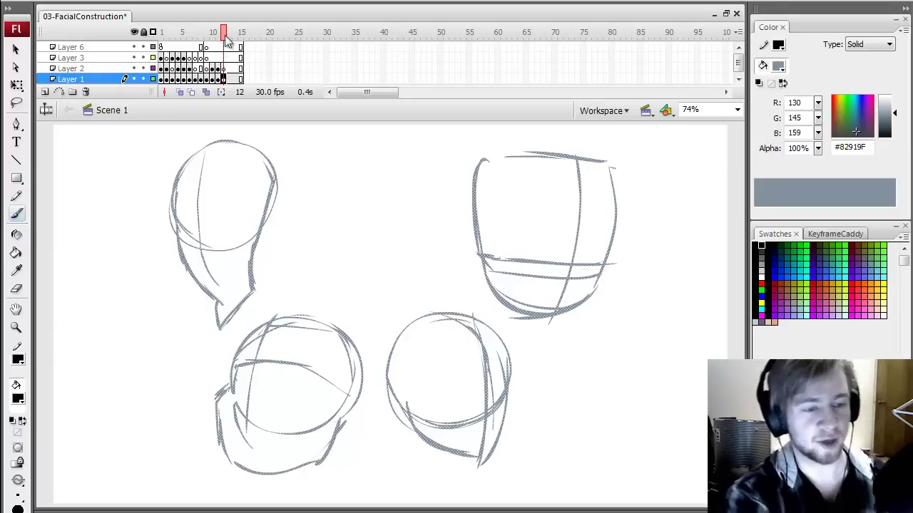
left_click(755, 322)
left_click_drag(178, 214, 247, 213)
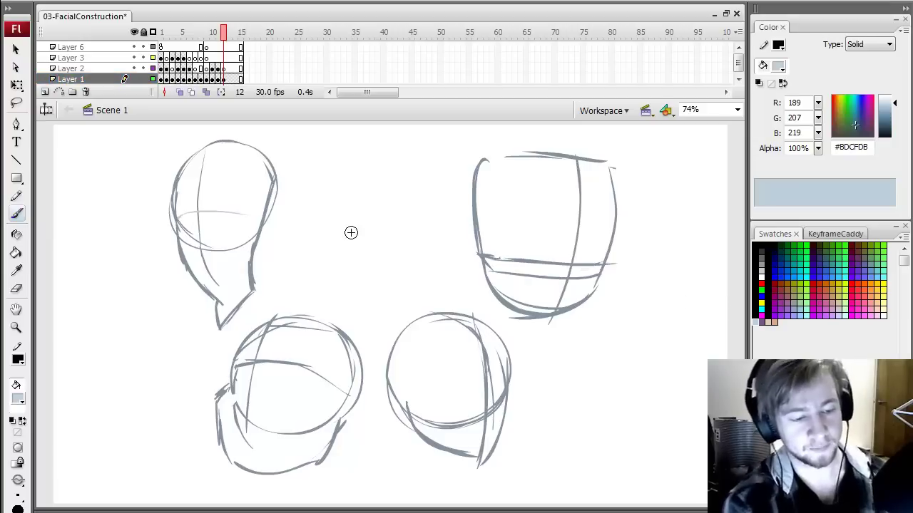
left_click(226, 80)
left_click(226, 68)
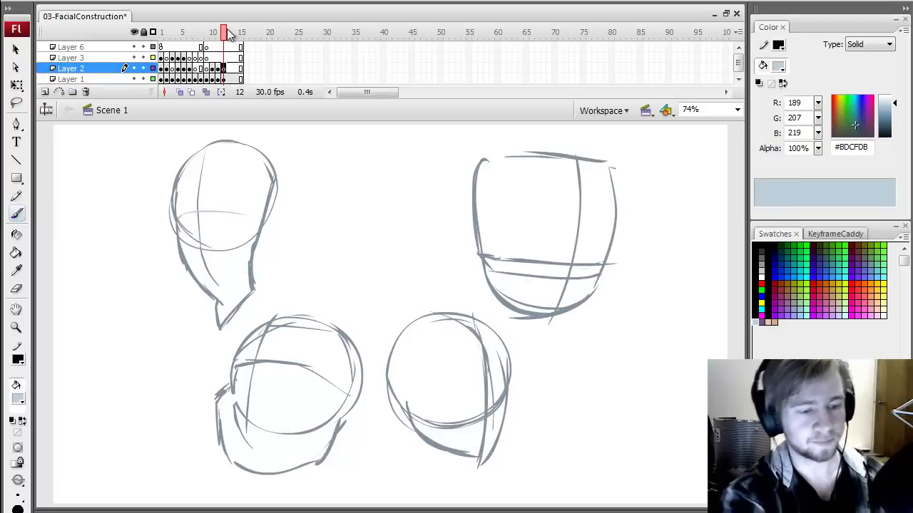
left_click(225, 79)
key("ctrl+z")
Sample the grey sketch colour and draw a slightly curved horizontal eye line across the narrow pointed-chin head.
key("i")
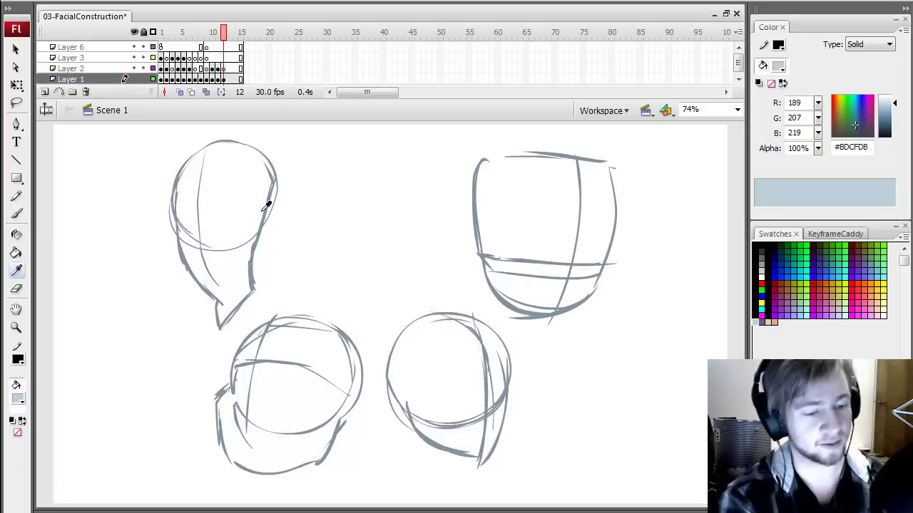
left_click(266, 208)
key("b")
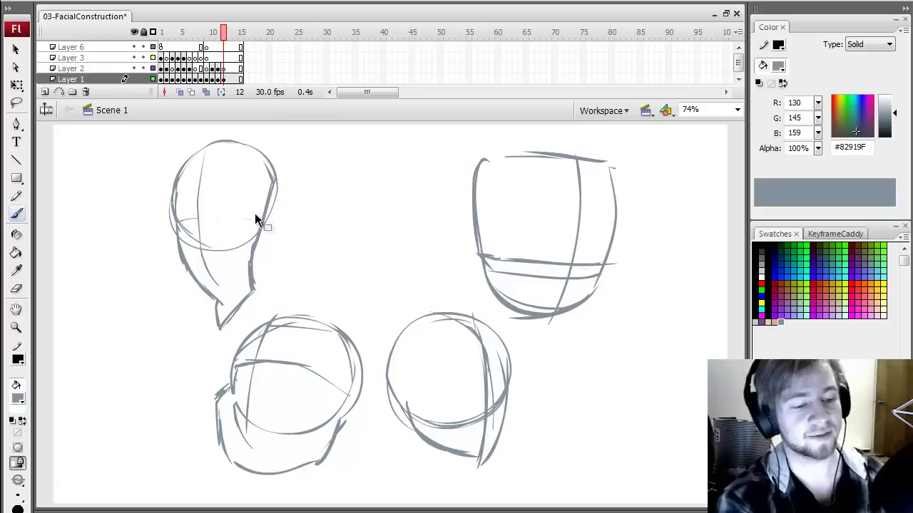
left_click_drag(174, 214, 251, 212)
left_click(224, 68)
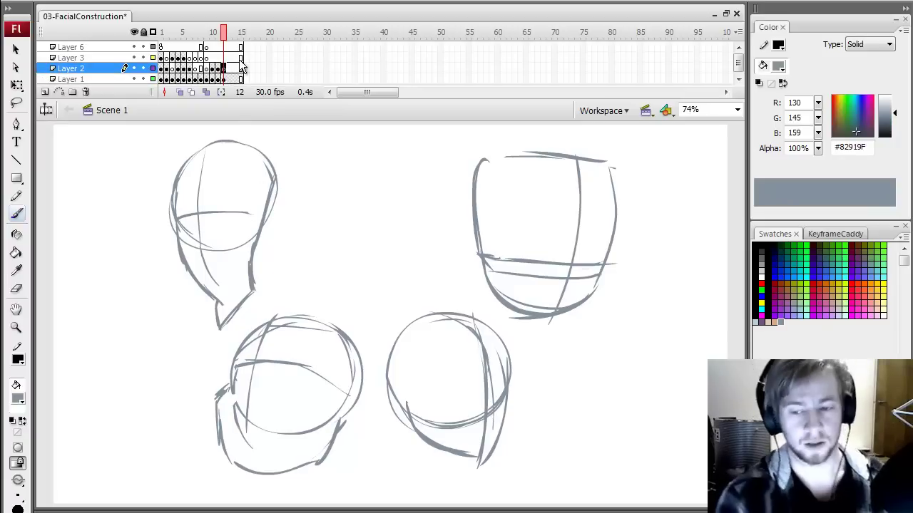
left_click(761, 244)
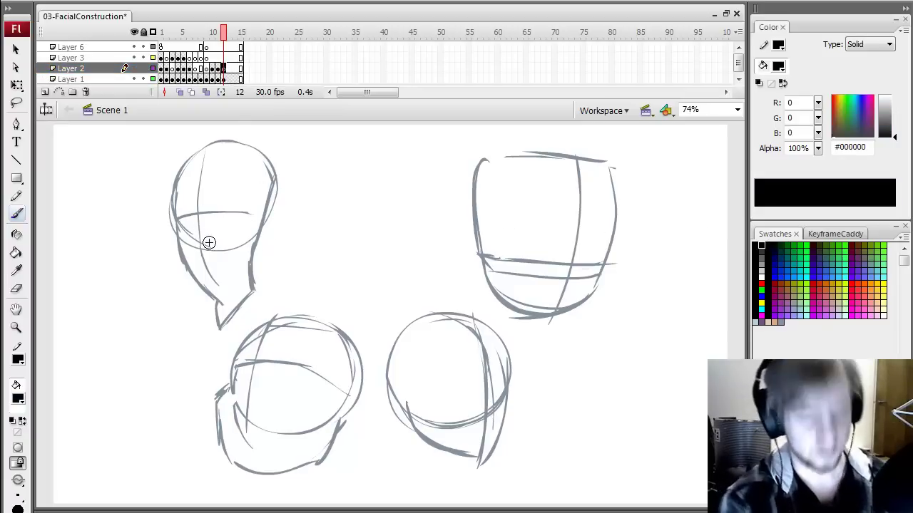
left_click(224, 79)
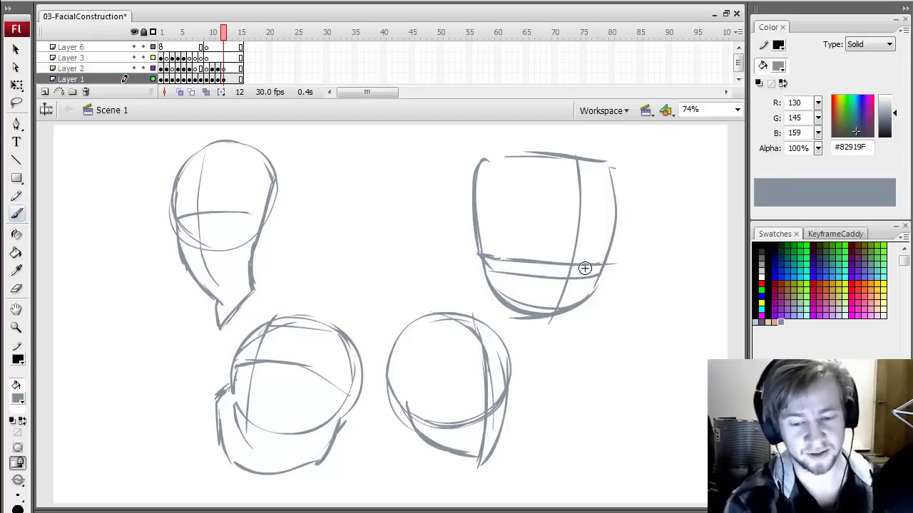
Sketch a differently shaped nose on each of the four heads in Layer 1, including a long pointed one on the narrow head.
mouse_move(593, 268)
left_mouse_down()
mouse_move(568, 261)
mouse_move(572, 280)
left_mouse_up()
key("ctrl+z")
key("ctrl+z")
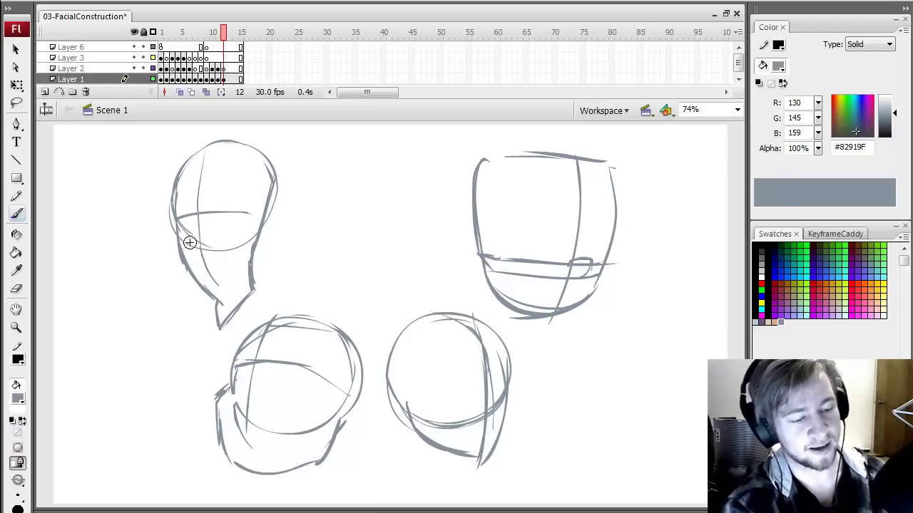
left_click_drag(194, 217, 179, 241)
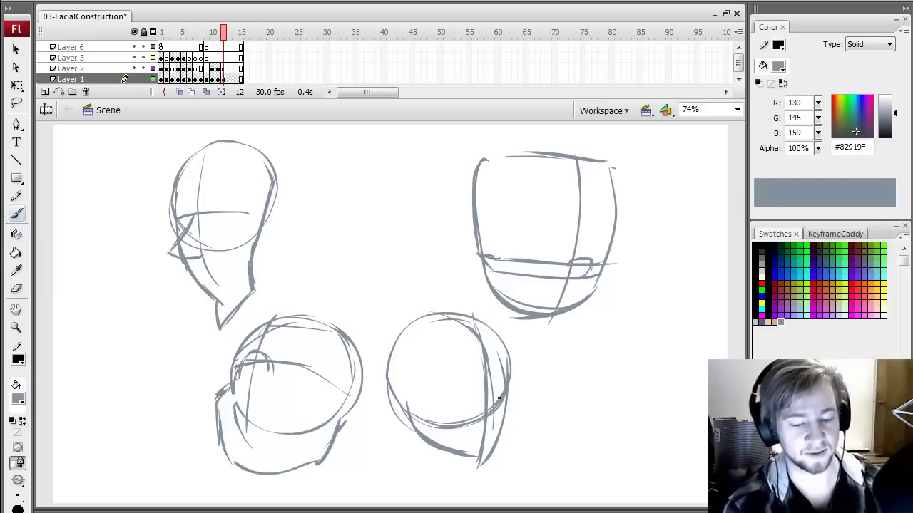
left_click_drag(488, 388, 498, 429)
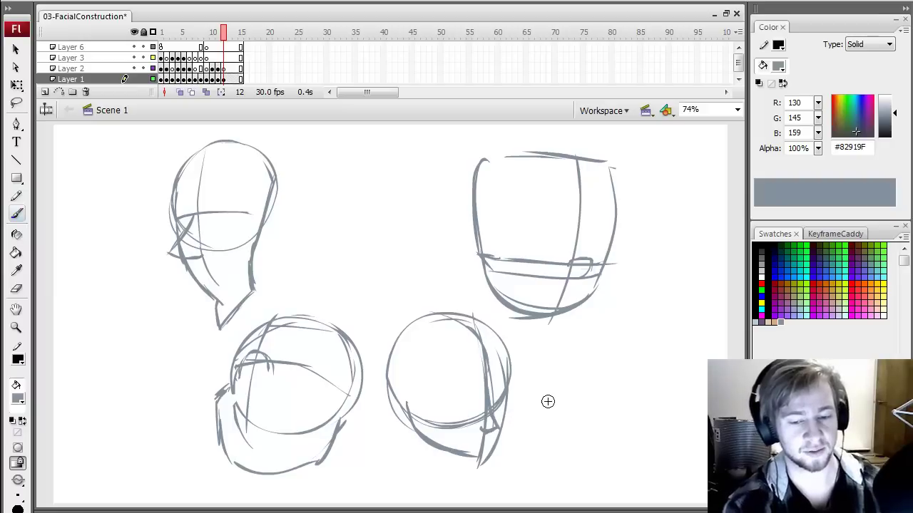
Erase the square-topped head's small round nose and sketch a wider wedge-shaped nose in its place.
key("e")
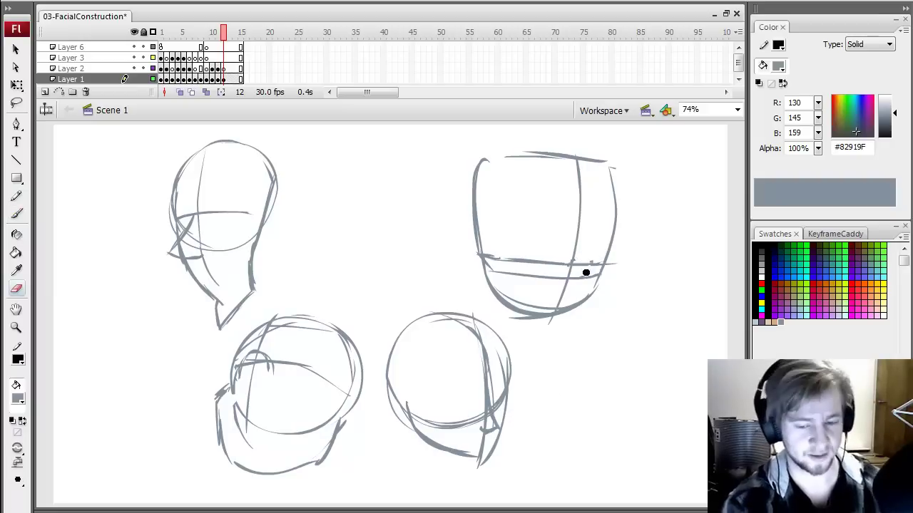
key("b")
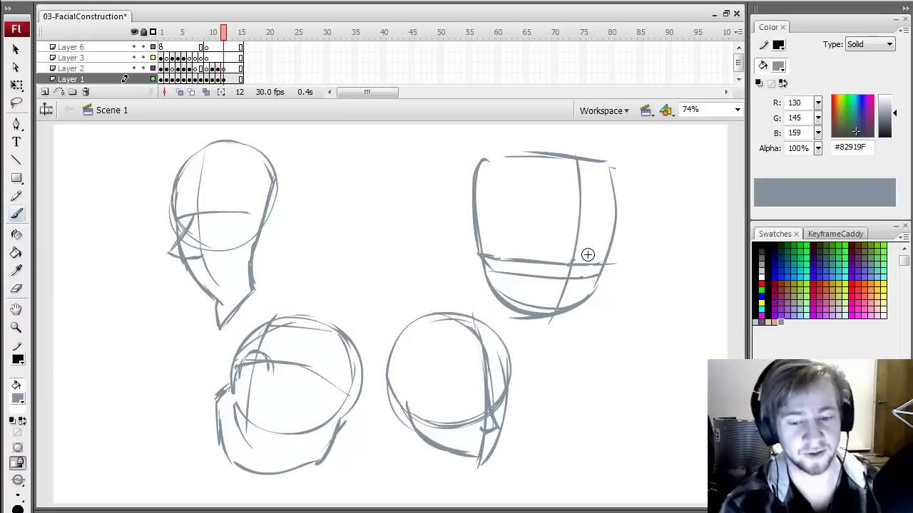
left_click_drag(604, 281, 569, 276)
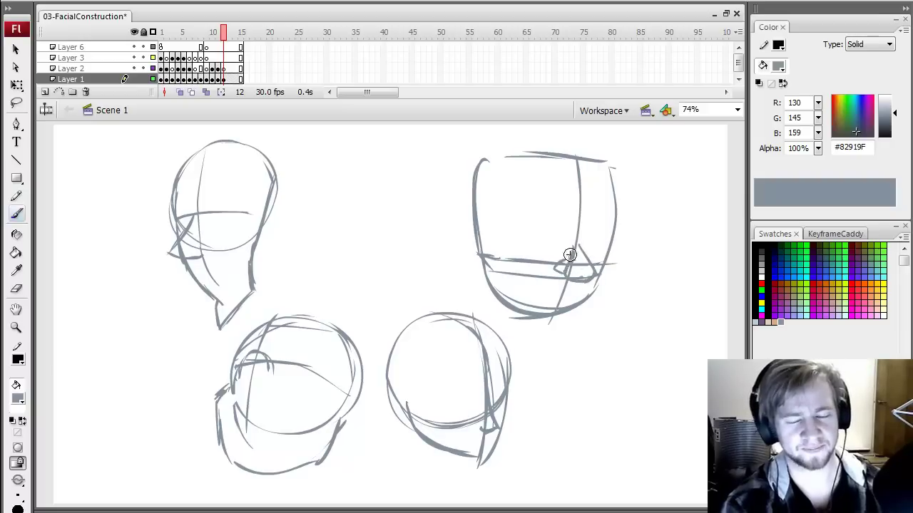
Recolour all the head sketches on Layer 1 to light blue #BDCFDB and prepare black inking on frame 12 of Layer 2.
left_click(223, 79)
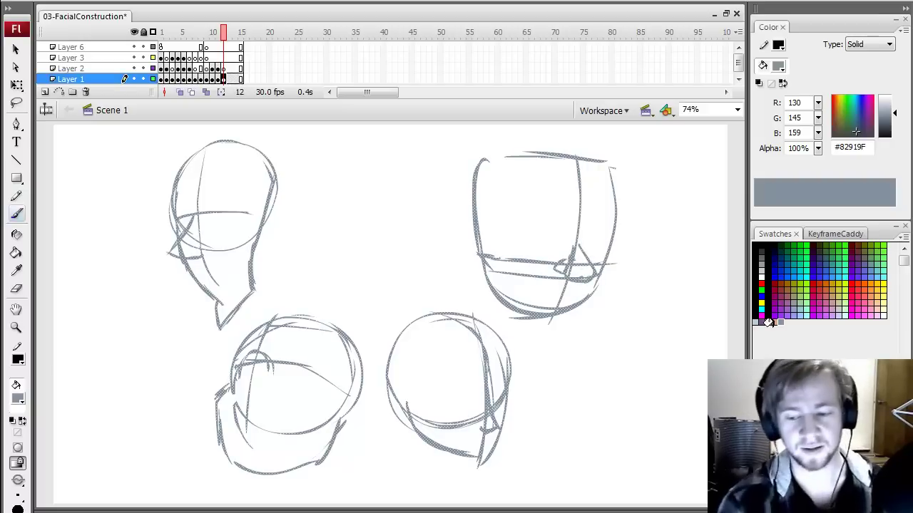
left_click(224, 69)
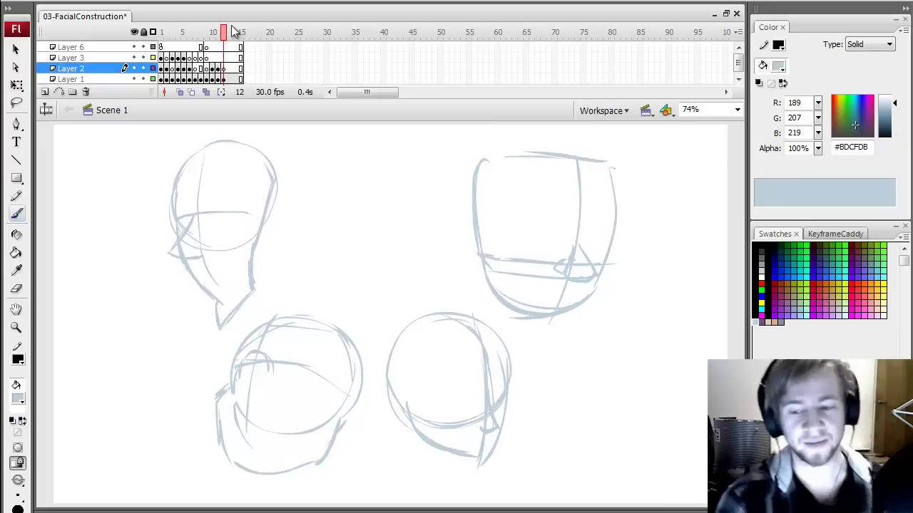
left_click(761, 246)
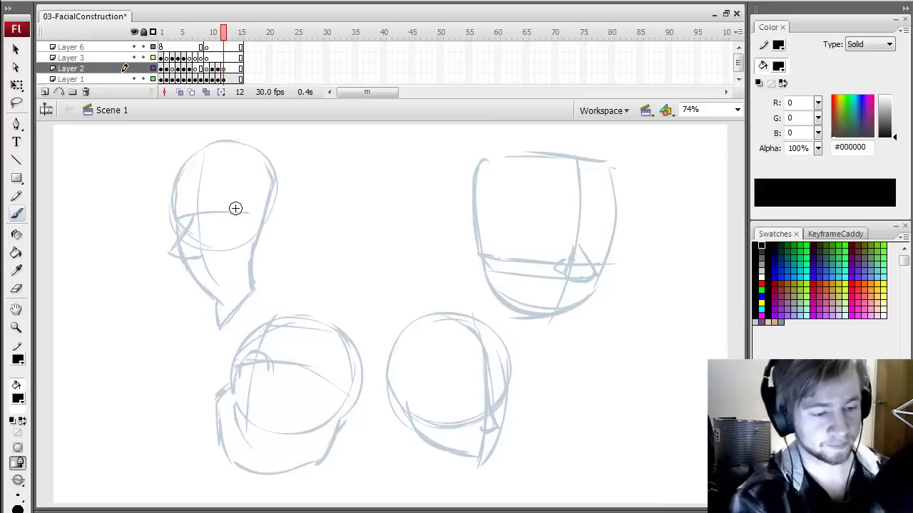
left_click(223, 79)
left_click(226, 31)
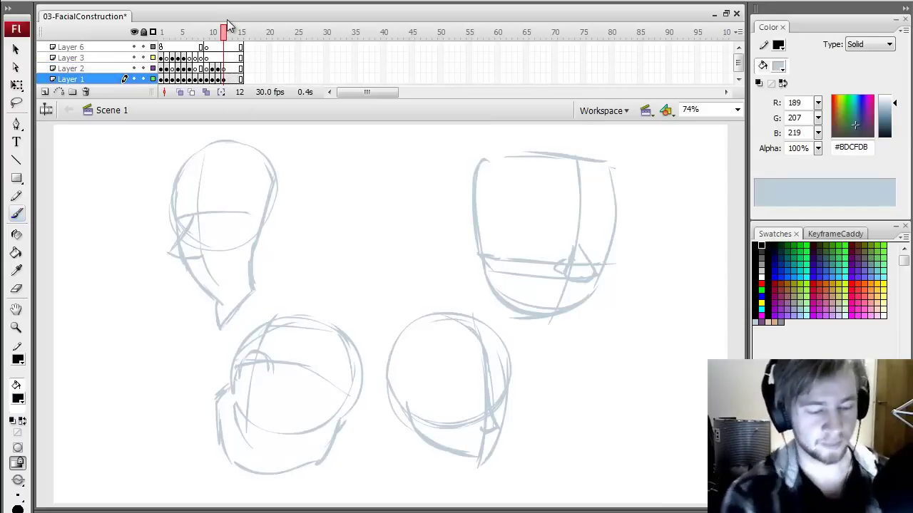
left_click(224, 69)
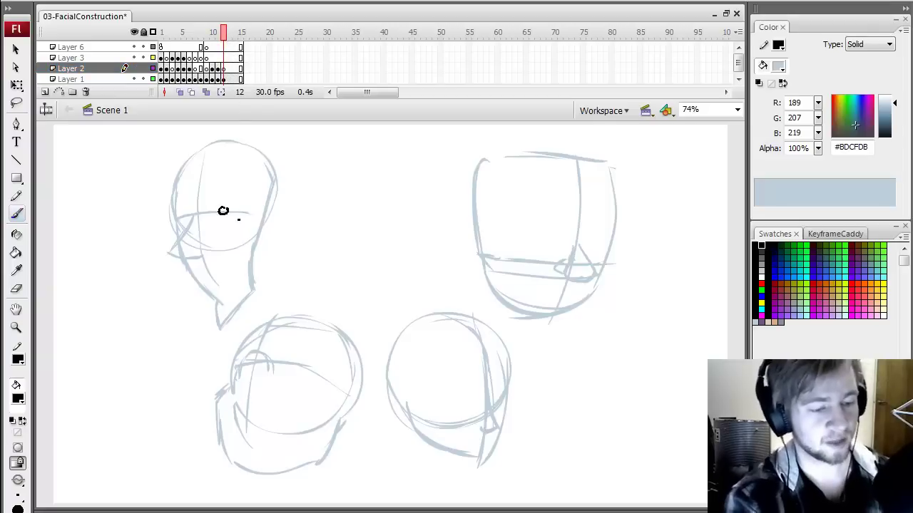
Ink the narrow head's small round eyes with heavy lids, long pointed nose and ear in black on Layer 2.
left_click_drag(226, 208, 190, 211)
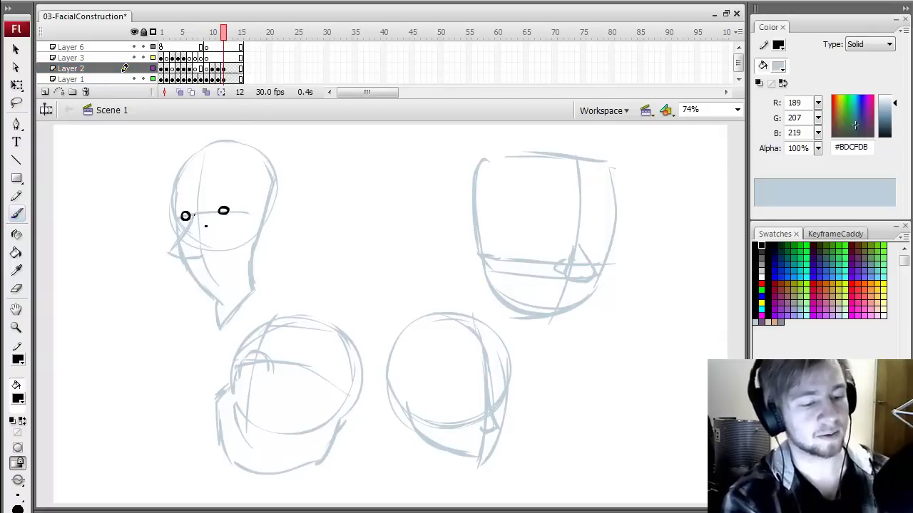
left_click_drag(208, 269, 205, 249)
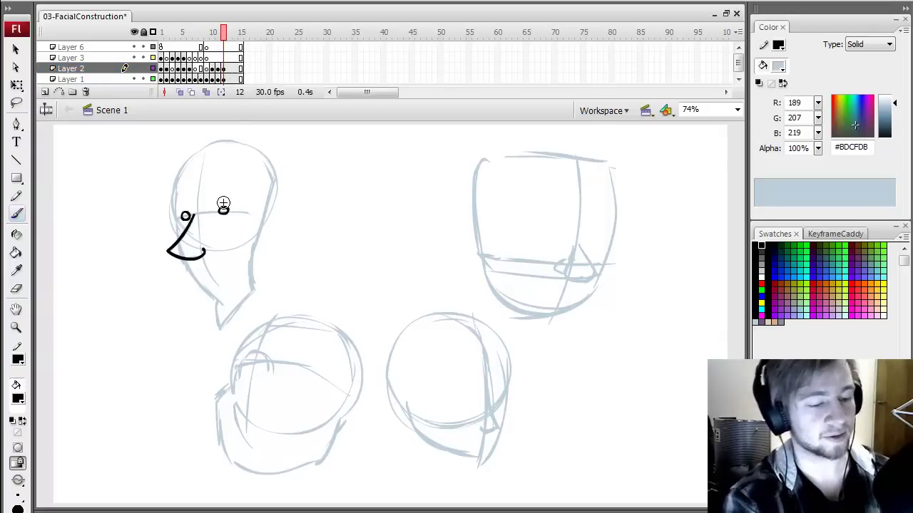
left_click_drag(214, 206, 238, 207)
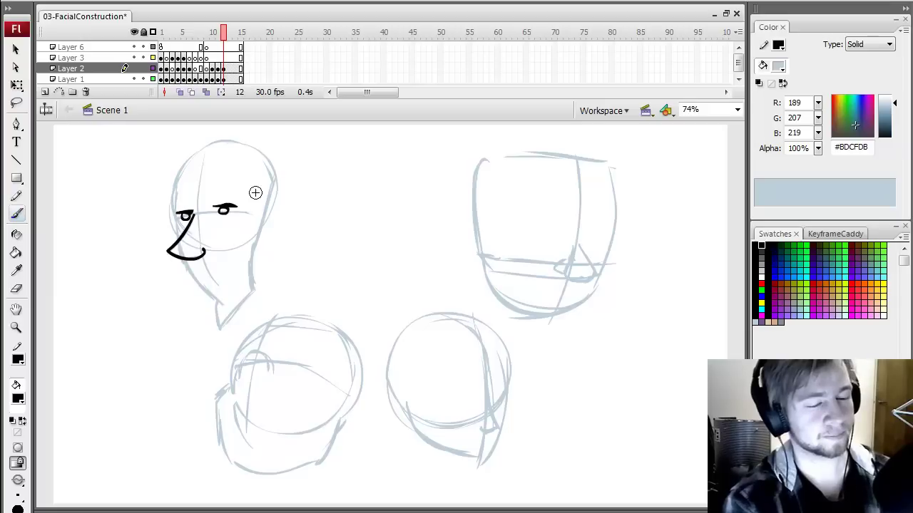
left_click_drag(278, 225, 275, 234)
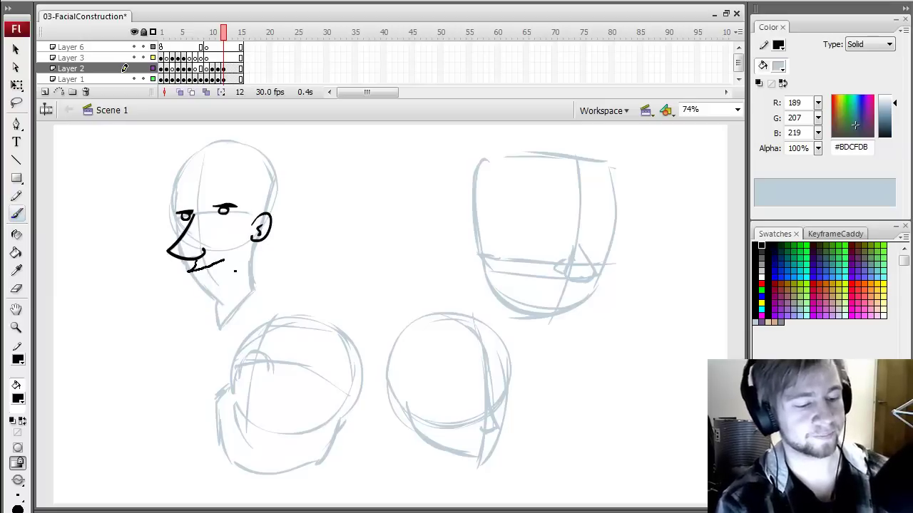
Ink an open grinning mouth with protruding teeth and the front jaw line down to the chin on the narrow head.
left_click_drag(189, 271, 230, 254)
mouse_move(208, 283)
left_mouse_down()
mouse_move(235, 291)
mouse_move(220, 261)
mouse_move(216, 282)
mouse_move(240, 262)
mouse_move(232, 285)
mouse_move(200, 282)
mouse_move(228, 302)
left_mouse_up()
key("ctrl+z")
mouse_move(187, 264)
left_mouse_down()
mouse_move(217, 302)
mouse_move(221, 327)
mouse_move(247, 289)
left_mouse_up()
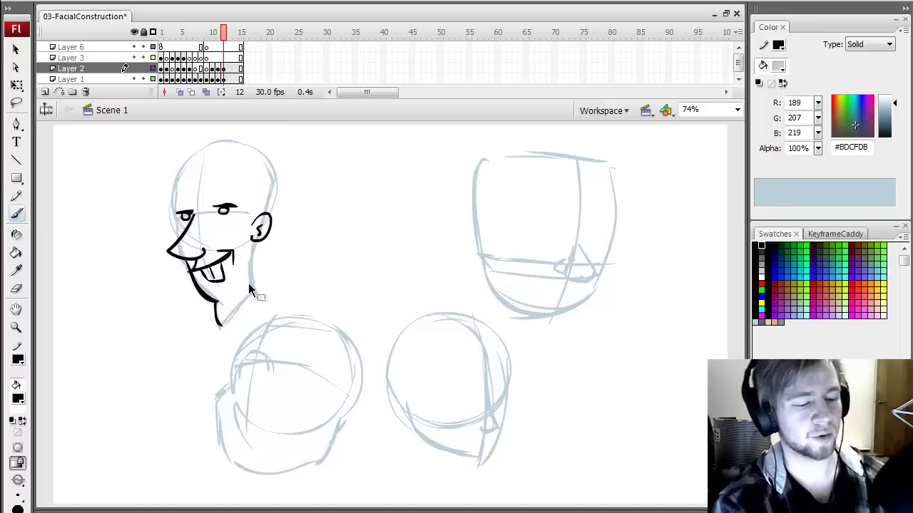
Ink the narrow head's pointed chin and rear jaw up to the ear, plus the forehead contour and the sideburn line.
left_click_drag(218, 326, 251, 287)
left_click_drag(250, 255, 254, 245)
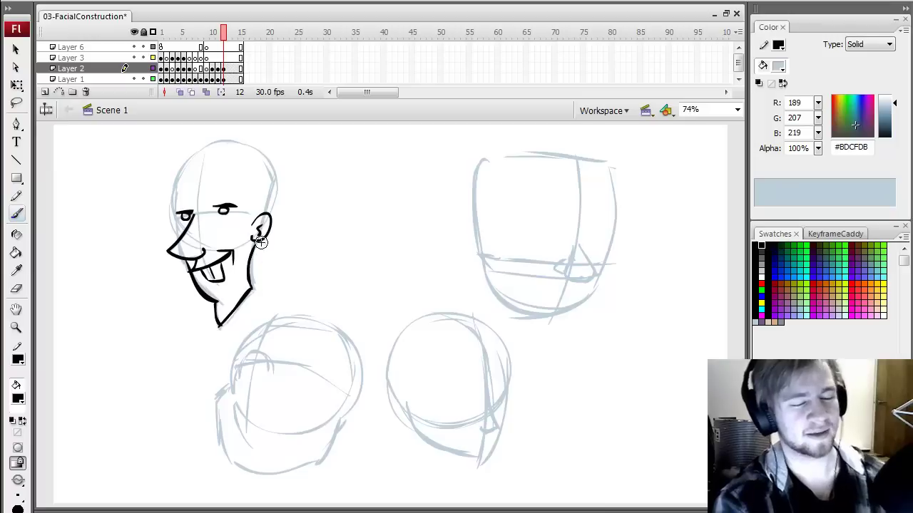
mouse_move(179, 237)
left_mouse_down()
mouse_move(174, 187)
mouse_move(190, 163)
left_mouse_up()
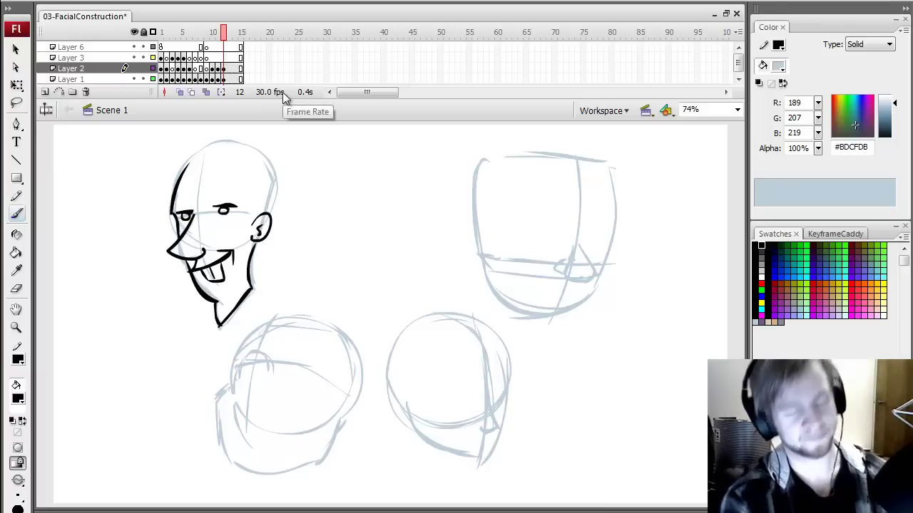
left_click_drag(255, 193, 249, 234)
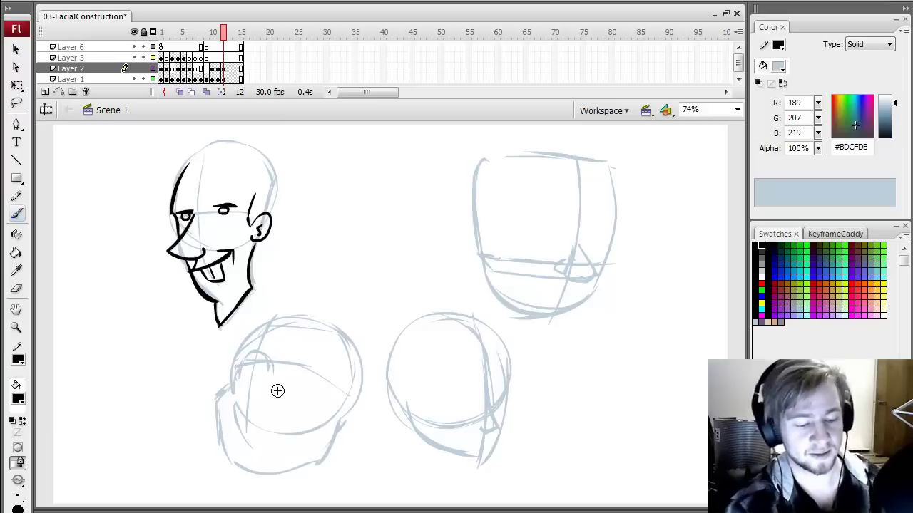
Ink a wide, open trapezoid mouth with an upper row of teeth in black on the heavy-jawed head on Layer 2.
mouse_move(236, 384)
left_mouse_down()
mouse_move(285, 382)
mouse_move(309, 412)
left_mouse_up()
key("ctrl+z")
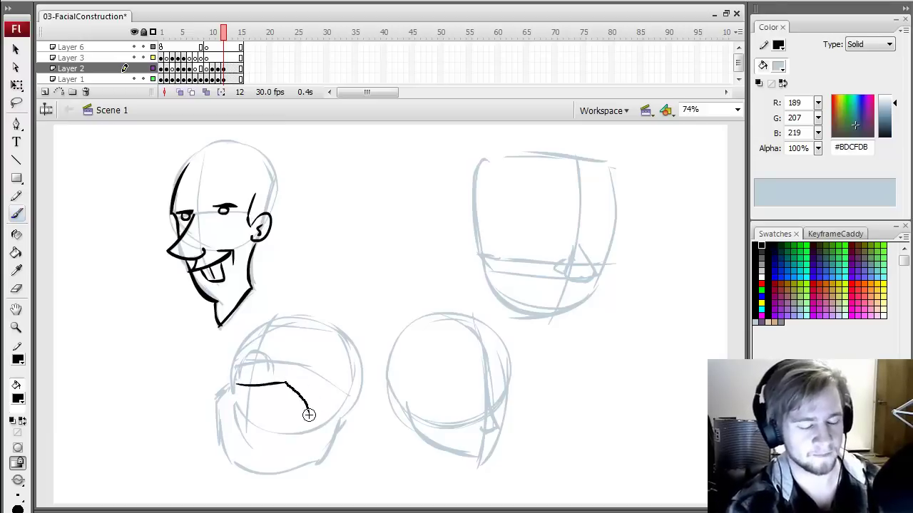
key("ctrl+z")
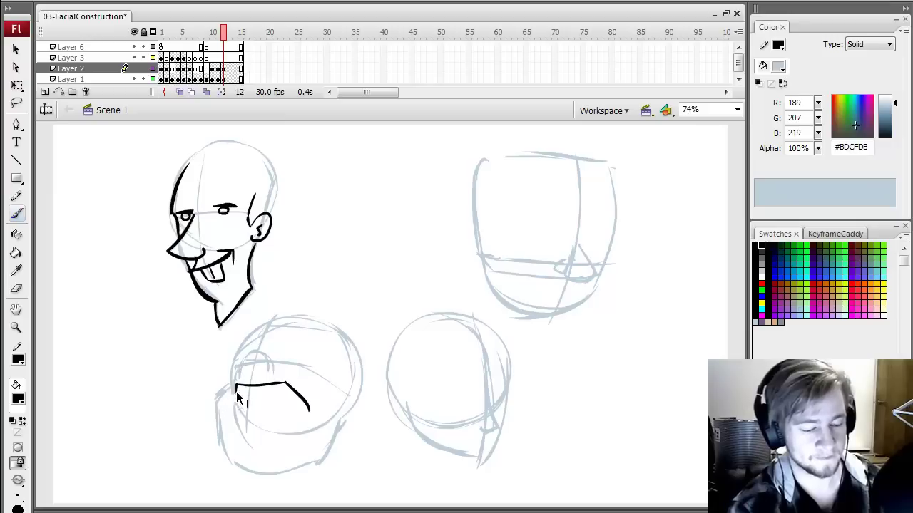
left_click_drag(302, 413, 308, 412)
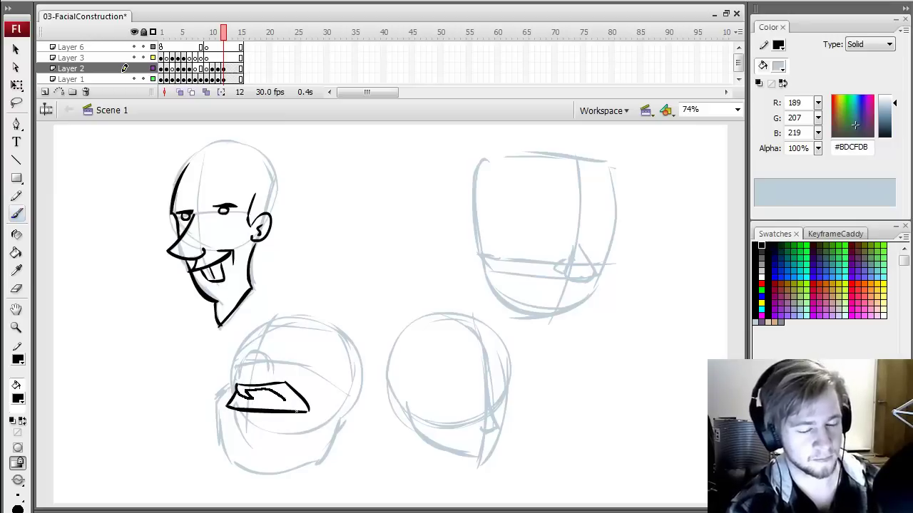
left_click_drag(291, 396, 288, 389)
key("ctrl+z")
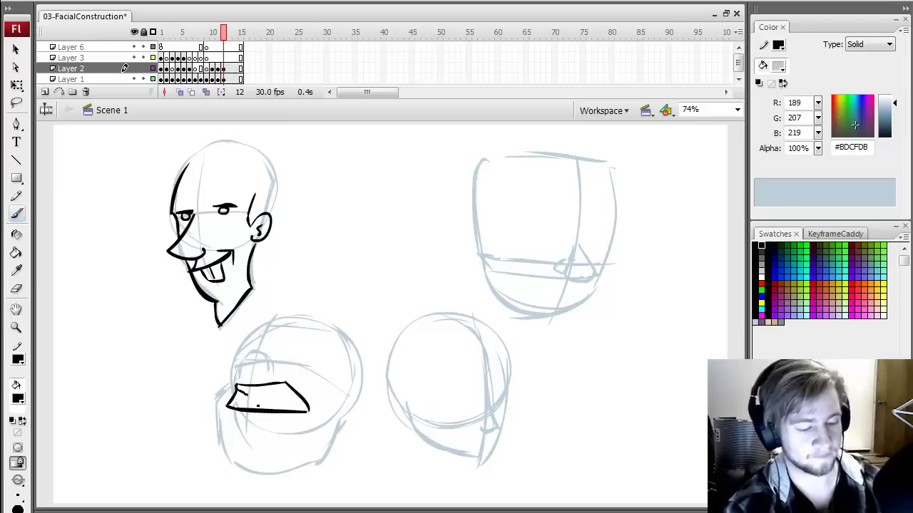
mouse_move(290, 400)
left_mouse_down()
mouse_move(287, 385)
mouse_move(254, 389)
left_mouse_up()
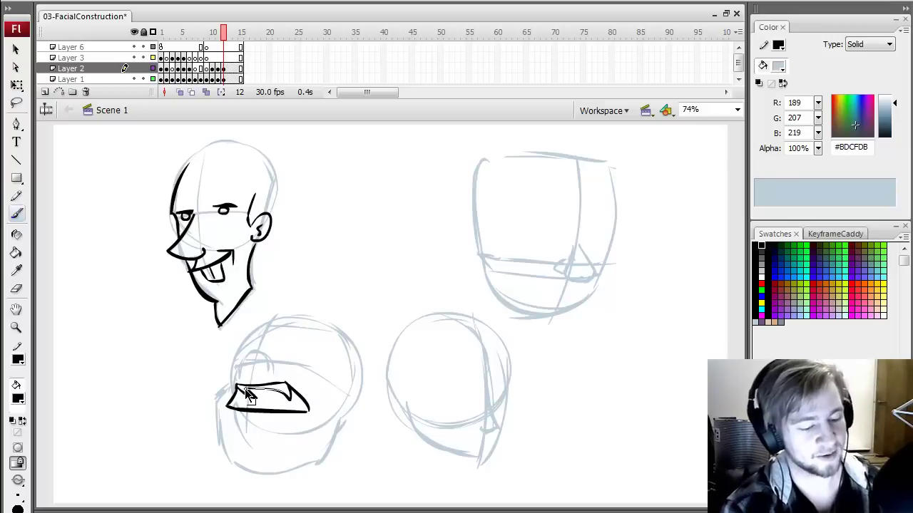
key("ctrl+z")
key("k")
left_click(289, 396)
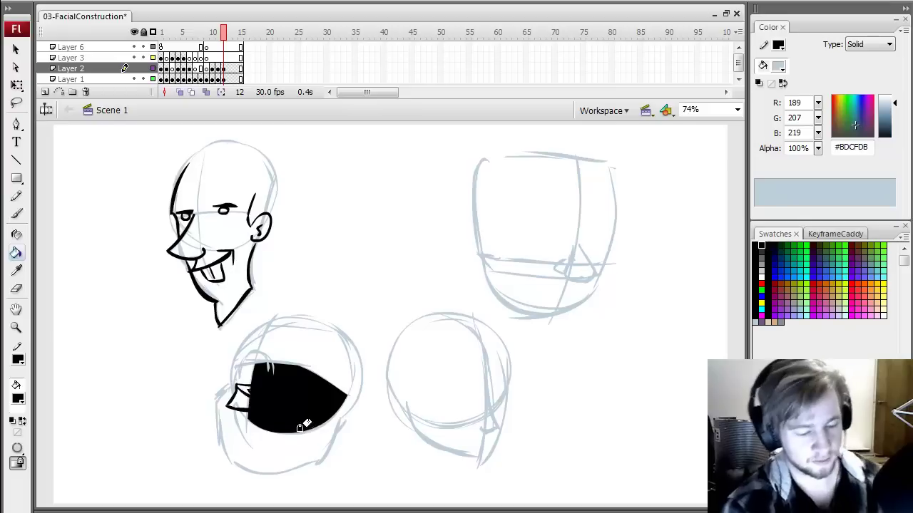
key("ctrl+z")
Lock Layer 1 and return to frame 12 of Layer 2 with the Brush ready.
left_click(143, 79)
left_click(223, 68)
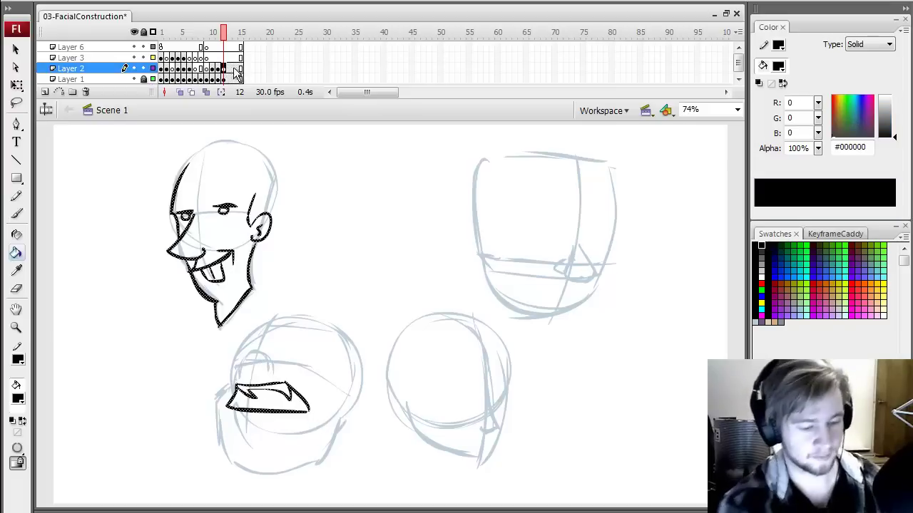
left_click(315, 394)
key("b")
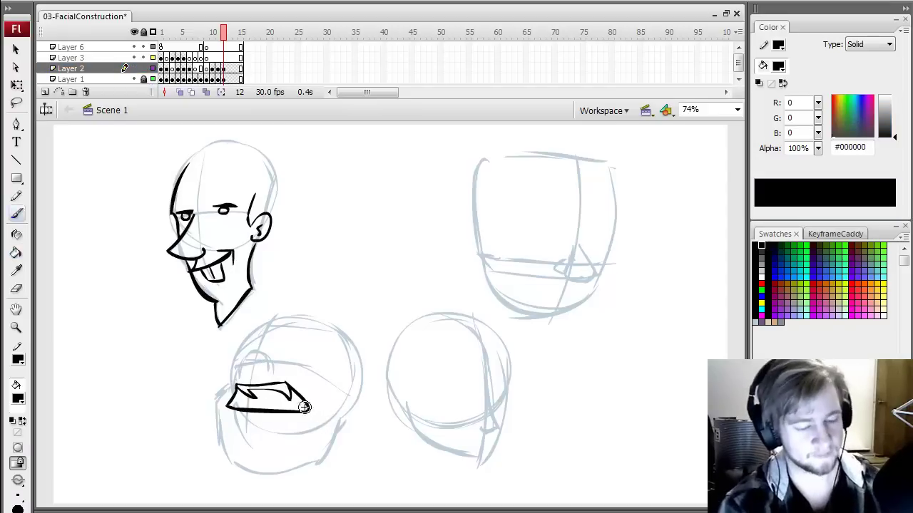
key("k")
left_click(305, 407)
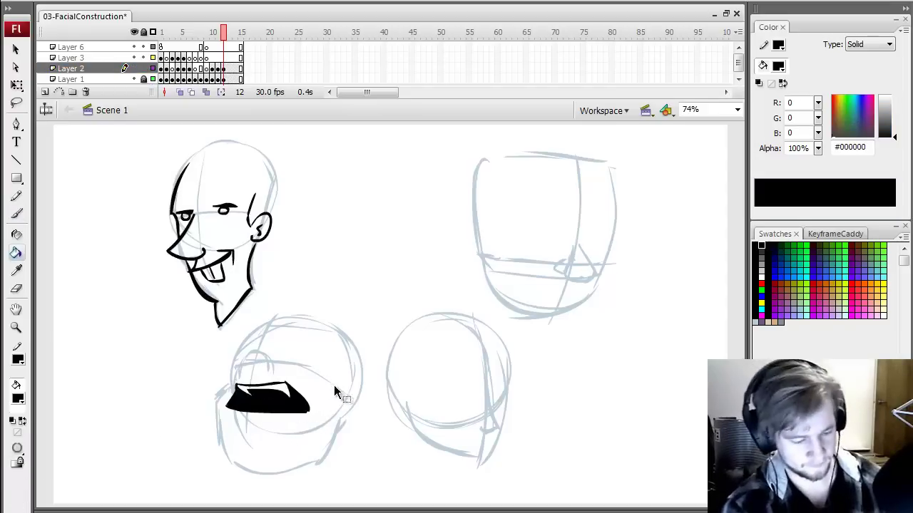
key("ctrl+z")
Ink the lower teeth line in the heavy-jawed head's mouth and fill the mouth interior with black.
key("b")
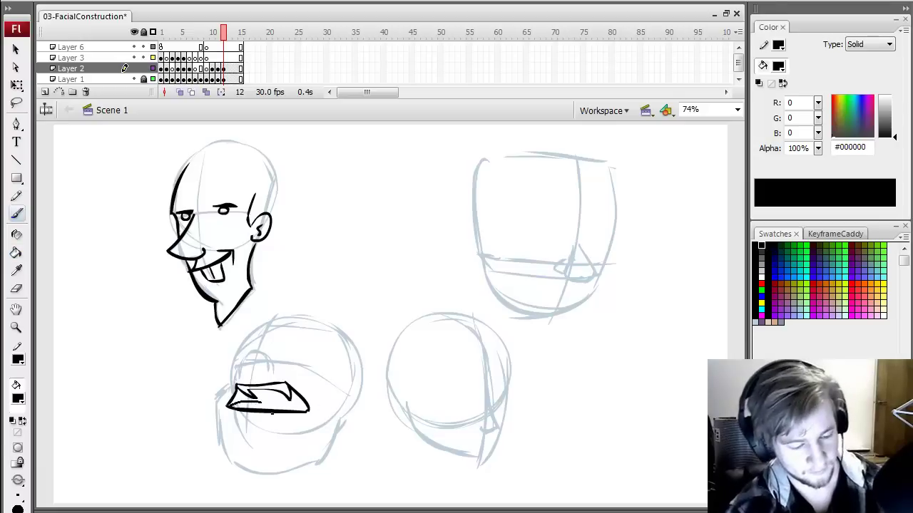
key("k")
left_click(296, 404)
Ink the heavy-jawed head's rounded nose with nostrils, both glaring eyes and the raised angry brows.
key("b")
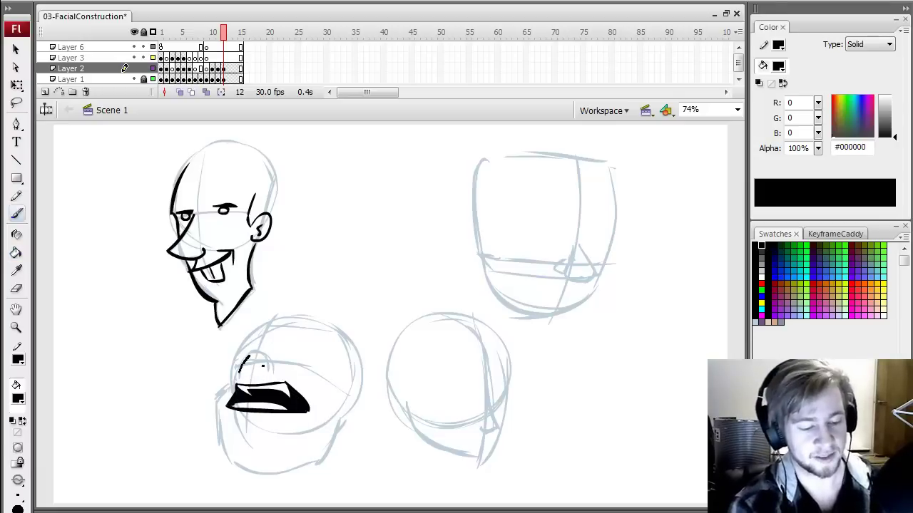
mouse_move(249, 356)
left_mouse_down()
mouse_move(265, 370)
mouse_move(252, 368)
left_mouse_up()
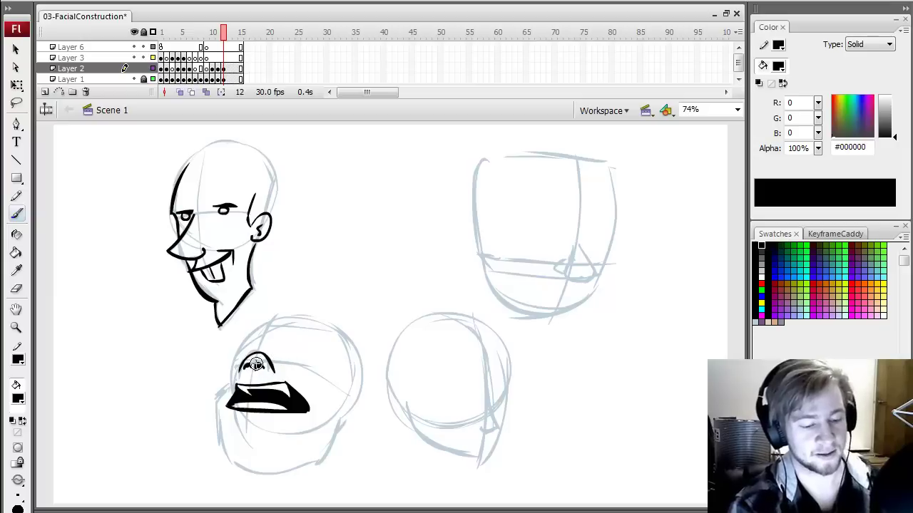
left_click_drag(277, 356, 328, 362)
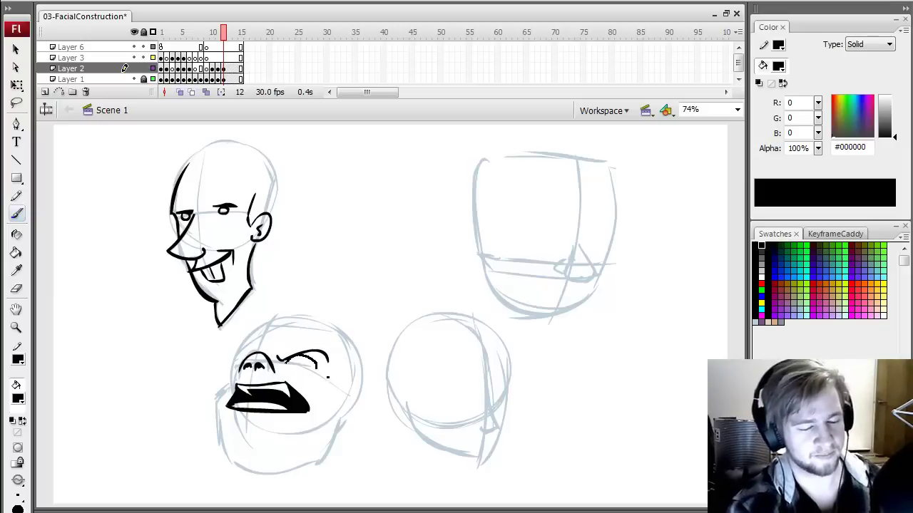
left_click_drag(285, 362, 319, 369)
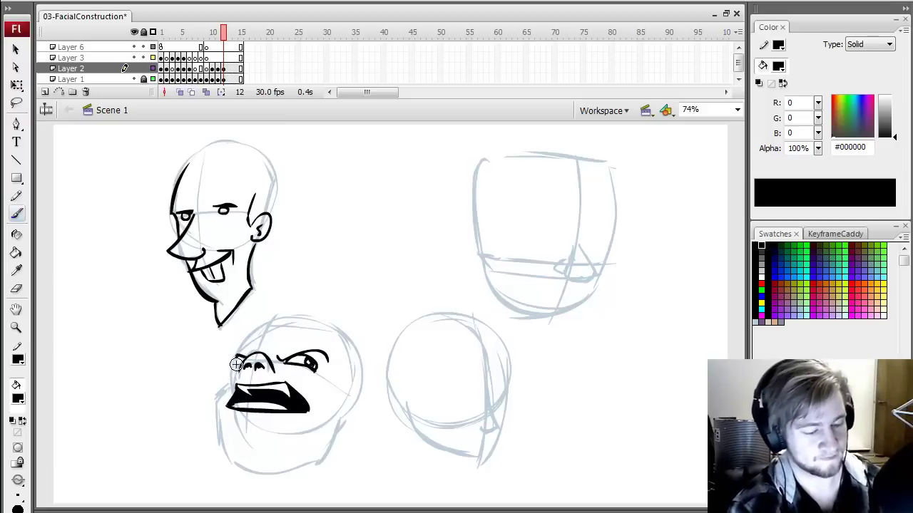
mouse_move(245, 358)
left_mouse_down()
mouse_move(232, 362)
mouse_move(241, 364)
mouse_move(229, 353)
left_mouse_up()
left_click_drag(284, 346, 328, 348)
Ink the heavy-jawed head's front cheek contour, the crease below the mouth, and the broad chin and jaw.
mouse_move(225, 377)
left_mouse_down()
mouse_move(213, 425)
mouse_move(227, 389)
mouse_move(215, 404)
mouse_move(230, 448)
mouse_move(246, 422)
mouse_move(274, 430)
mouse_move(303, 423)
left_mouse_up()
key("ctrl+z")
left_click_drag(218, 423, 250, 469)
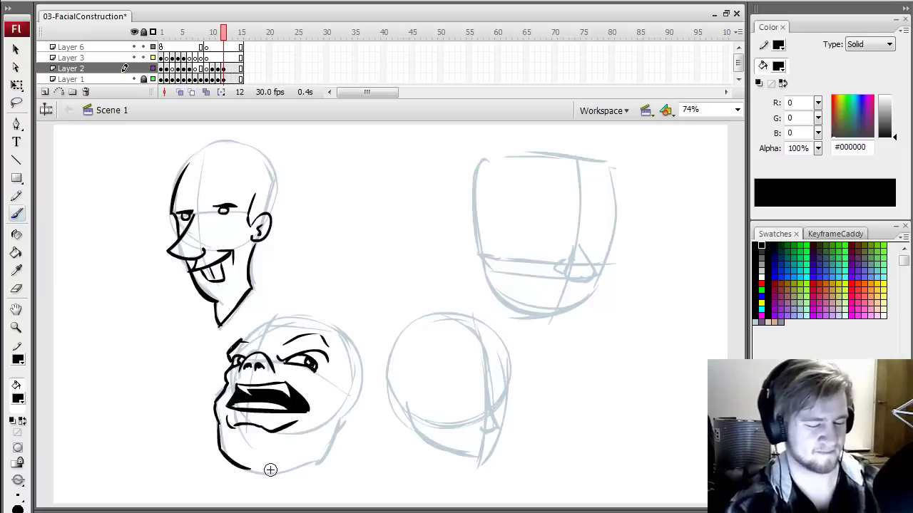
mouse_move(243, 433)
left_mouse_down()
mouse_move(283, 482)
mouse_move(309, 482)
mouse_move(332, 433)
left_mouse_up()
Ink the heavy-jawed head's ear, the cheek line running down from it, and the top and back of the skull.
left_click_drag(344, 383, 339, 421)
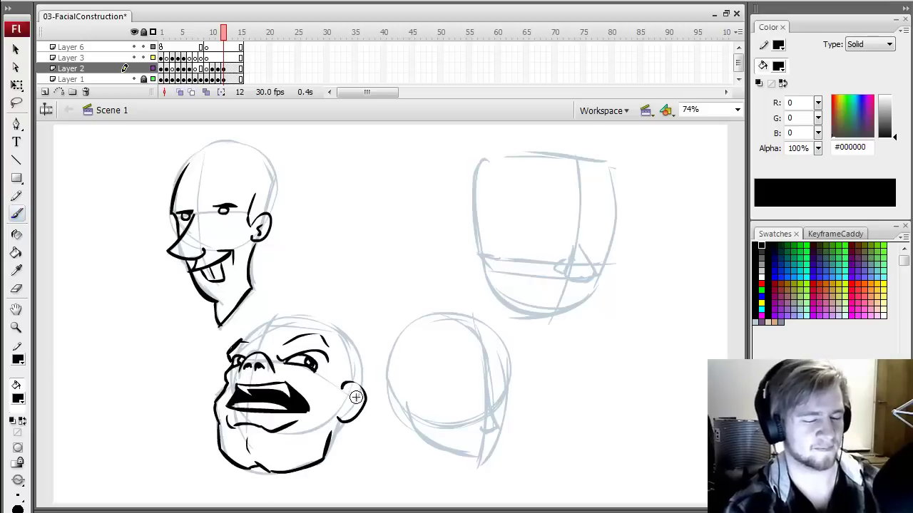
left_click_drag(337, 390, 305, 434)
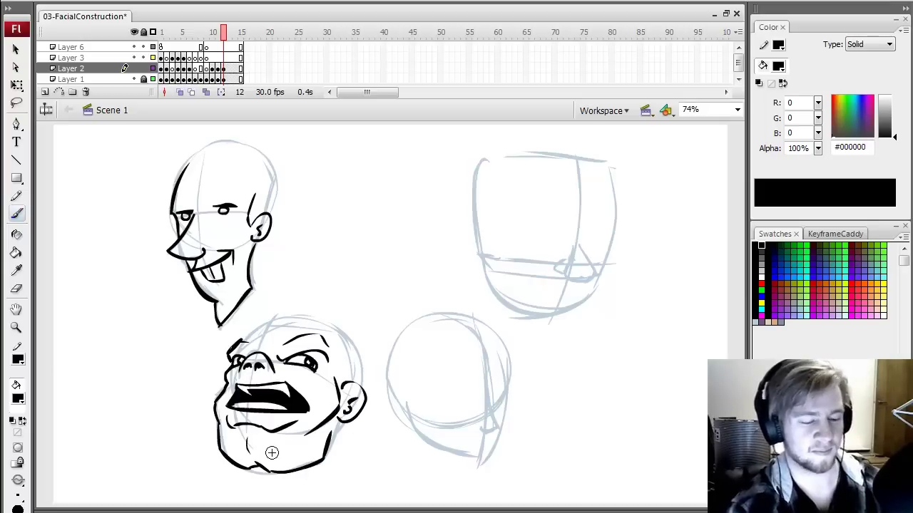
mouse_move(246, 340)
left_mouse_down()
mouse_move(327, 330)
mouse_move(354, 379)
left_mouse_up()
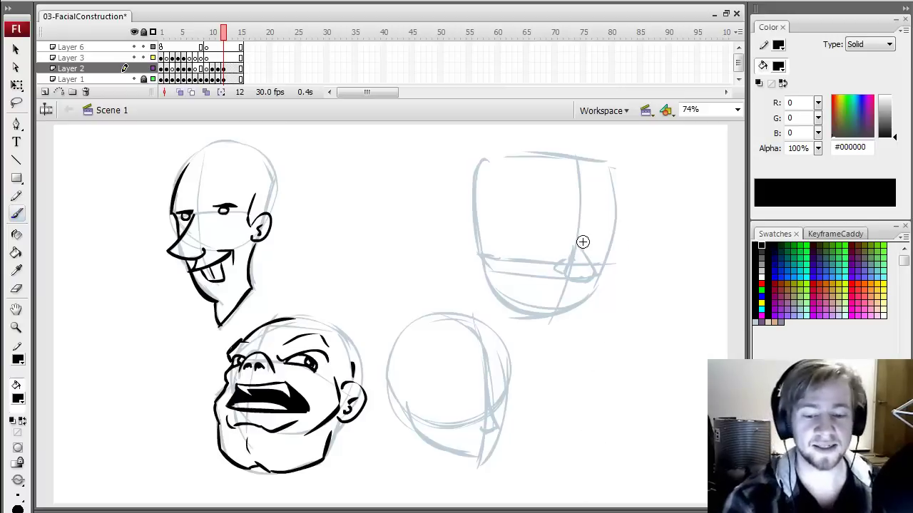
Ink a large drooping nose, half-closed eyes and arched eyebrows on the square head.
mouse_move(579, 233)
left_mouse_down()
mouse_move(596, 272)
mouse_move(556, 267)
mouse_move(571, 283)
left_mouse_up()
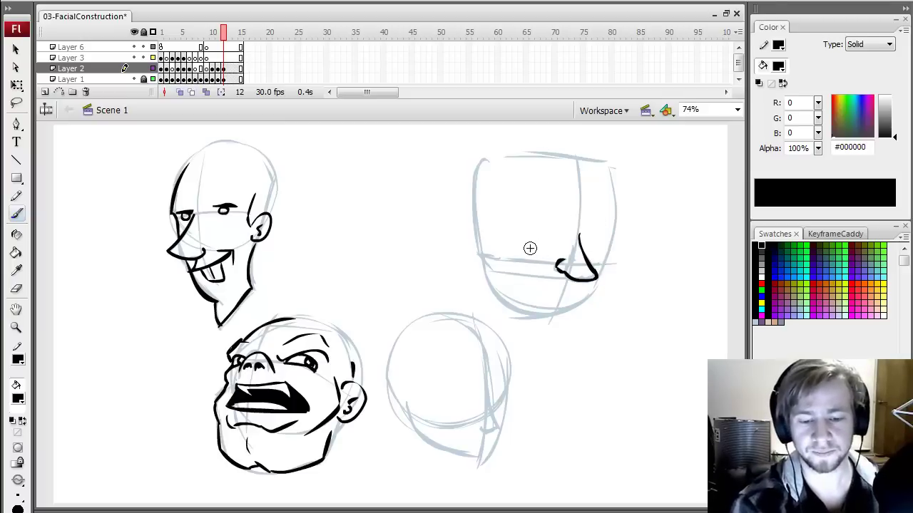
left_click_drag(503, 246, 609, 250)
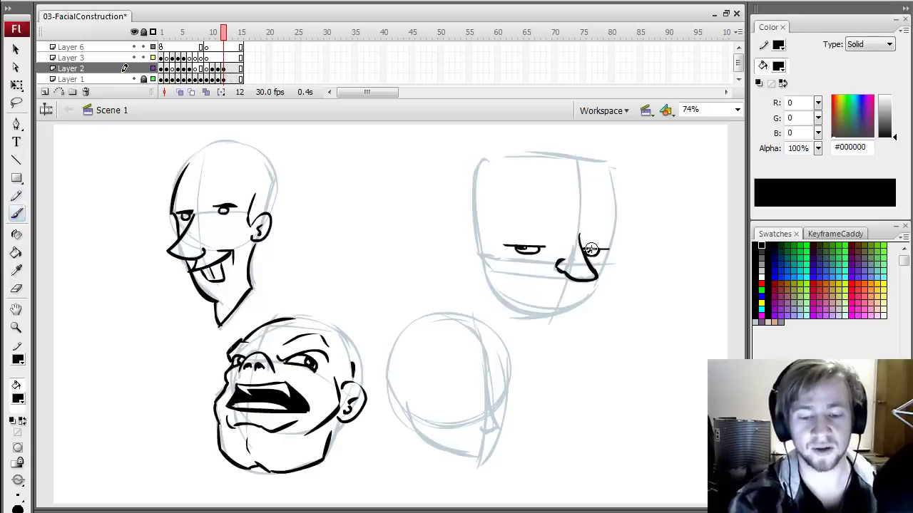
left_click_drag(591, 249, 591, 256)
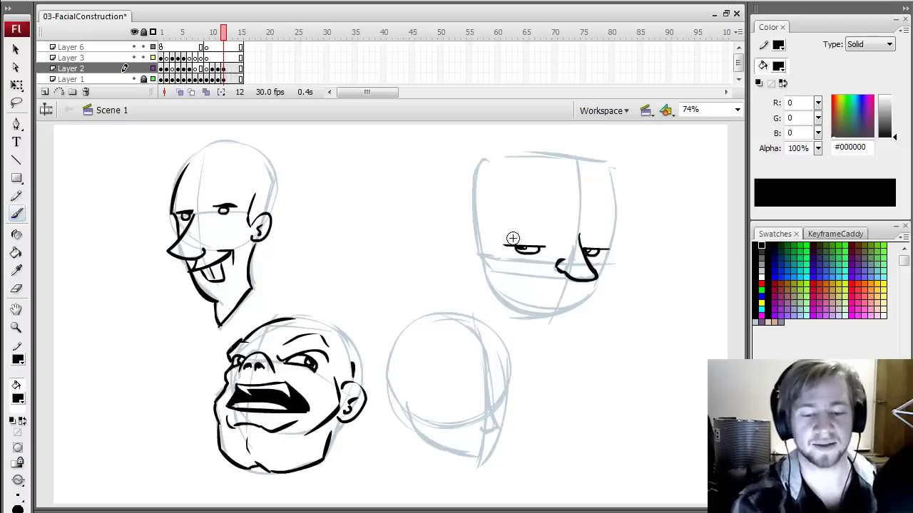
mouse_move(509, 233)
left_mouse_down()
mouse_move(540, 223)
mouse_move(608, 243)
left_mouse_up()
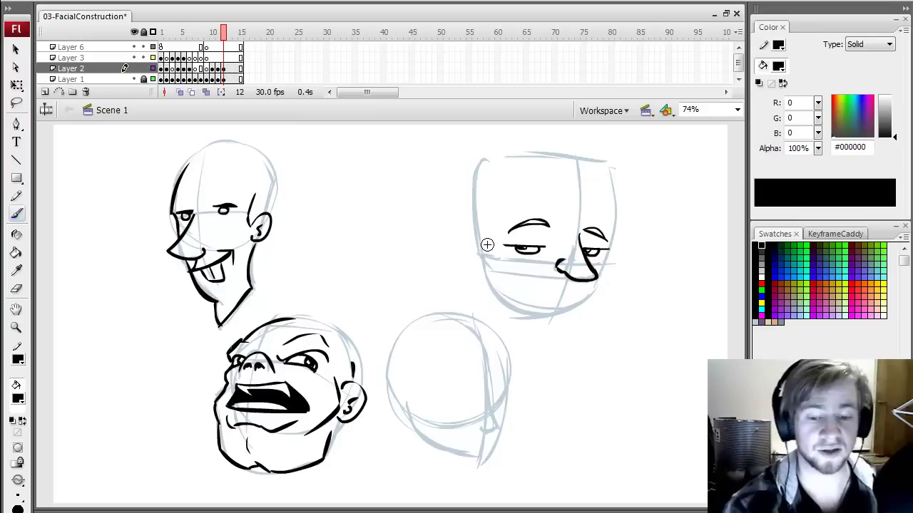
Ink the square head's ear with its inner detail at the rear edge, level with the eyes and nose.
mouse_move(488, 246)
left_mouse_down()
mouse_move(490, 270)
mouse_move(494, 247)
mouse_move(475, 247)
mouse_move(492, 269)
left_mouse_up()
key("ctrl+z")
key("ctrl+z")
left_click_drag(481, 254, 483, 251)
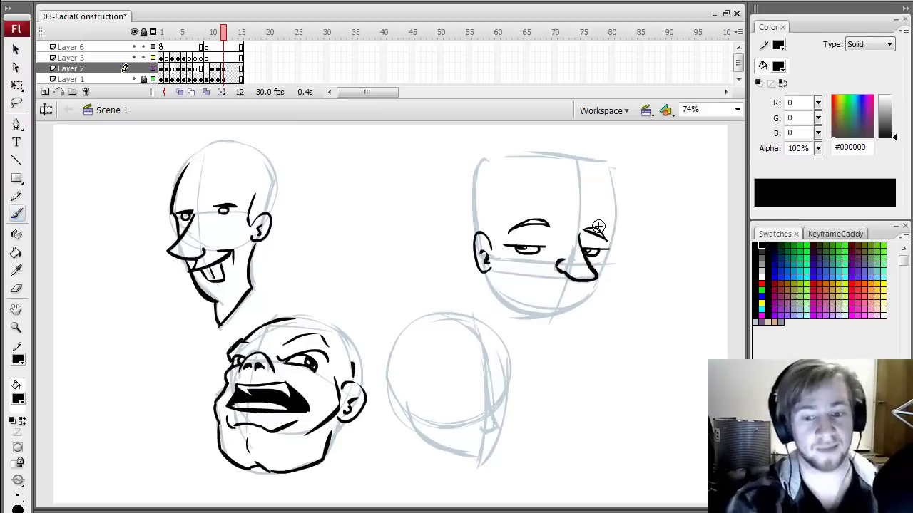
Ink the square head's far brow and cheek contour, rounded jaw, and a wide flat mouth with a corner crease.
mouse_move(597, 209)
left_mouse_down()
mouse_move(613, 258)
mouse_move(608, 251)
mouse_move(599, 276)
left_mouse_up()
mouse_move(491, 268)
left_mouse_down()
mouse_move(513, 305)
mouse_move(561, 320)
mouse_move(603, 278)
left_mouse_up()
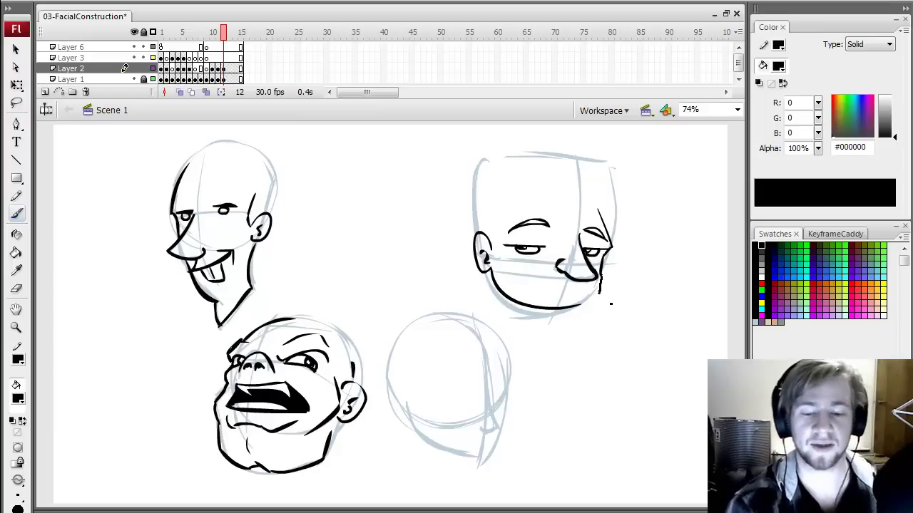
key("ctrl+z")
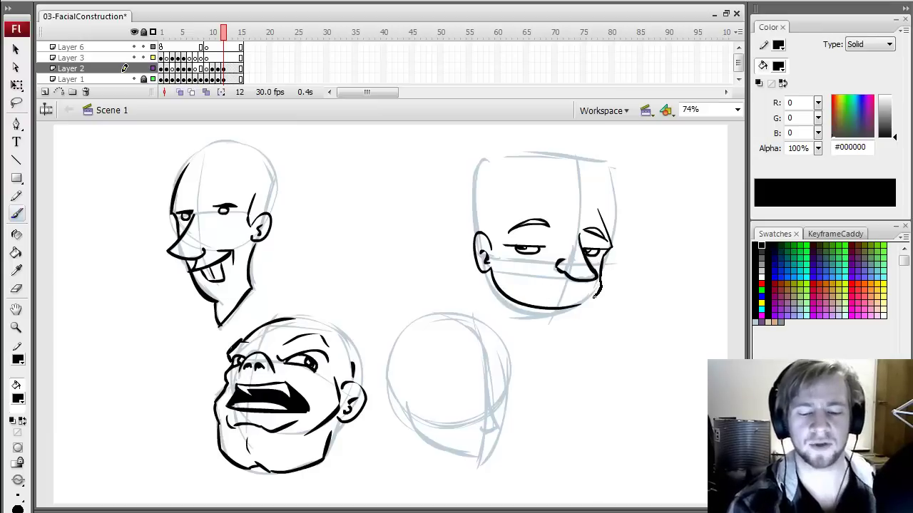
left_click_drag(516, 278, 598, 288)
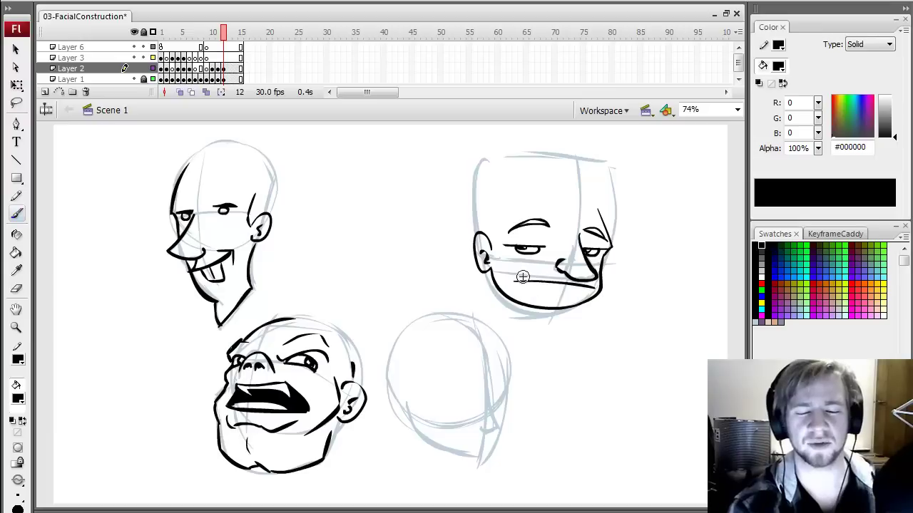
mouse_move(522, 272)
left_mouse_down()
mouse_move(509, 283)
mouse_move(515, 290)
left_mouse_up()
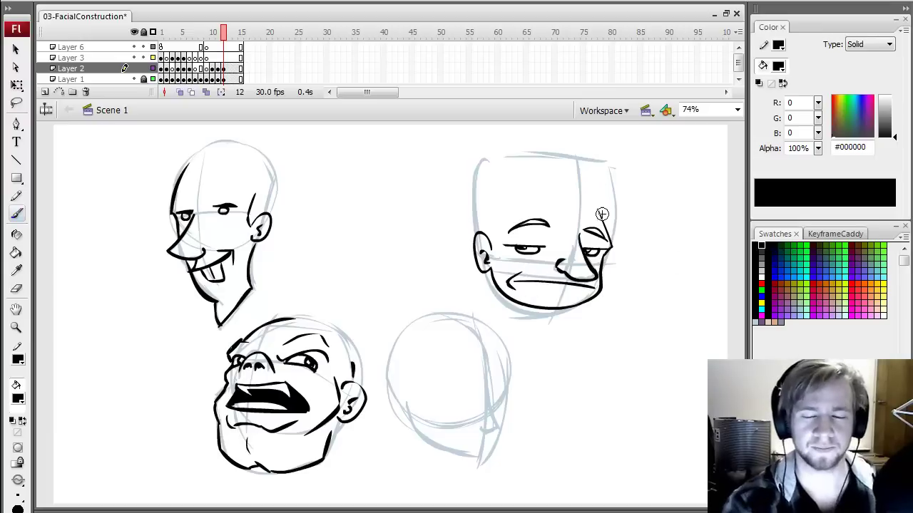
Ink the square head's forehead contour up to the crown and the patch of side hair above the ear.
left_click_drag(606, 218, 594, 168)
key("ctrl+z")
key("e")
key("b")
mouse_move(597, 212)
left_mouse_down()
mouse_move(585, 159)
mouse_move(556, 152)
left_mouse_up()
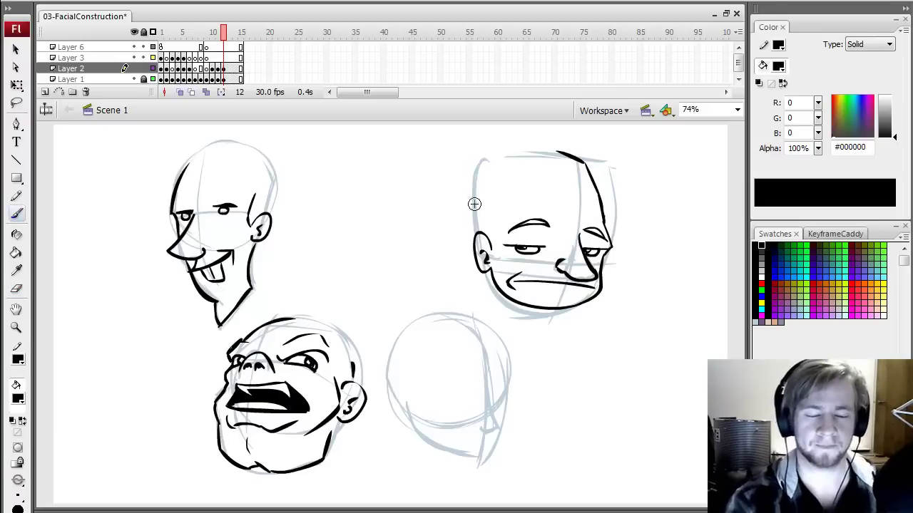
mouse_move(468, 206)
left_mouse_down()
mouse_move(471, 238)
mouse_move(492, 245)
left_mouse_up()
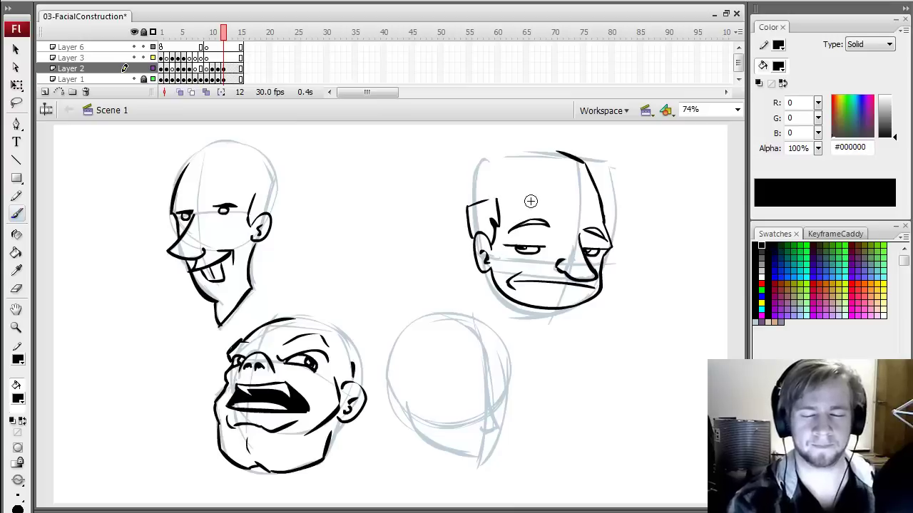
Add two forehead wrinkles and ink the square head's crown with small tufts of hair on top.
mouse_move(530, 201)
left_mouse_down()
mouse_move(554, 188)
mouse_move(576, 191)
left_mouse_up()
left_click_drag(548, 151, 493, 160)
mouse_move(488, 164)
left_mouse_down()
mouse_move(478, 194)
mouse_move(524, 147)
mouse_move(537, 160)
left_mouse_up()
left_click_drag(527, 148, 551, 151)
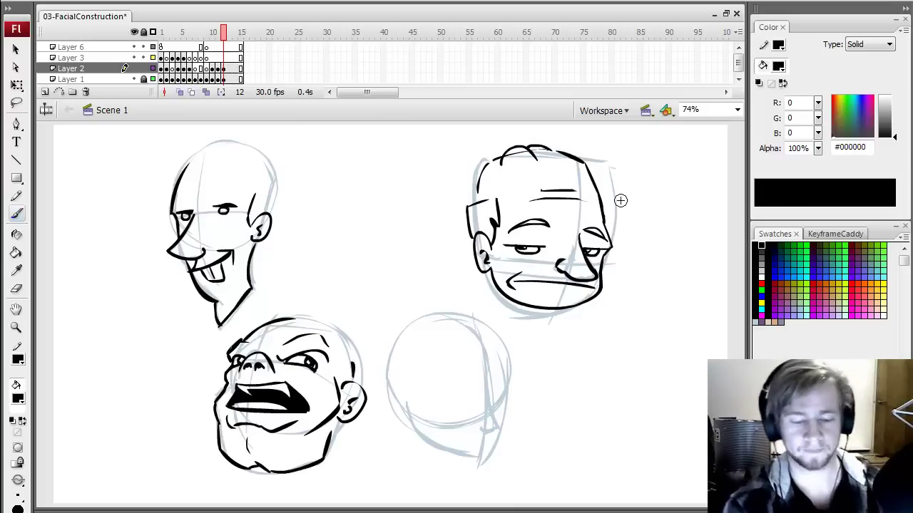
Ink almond-shaped eyes, a thin near eyebrow and a small pointed nose on the round head with the narrow chin.
left_click_drag(473, 412, 441, 417)
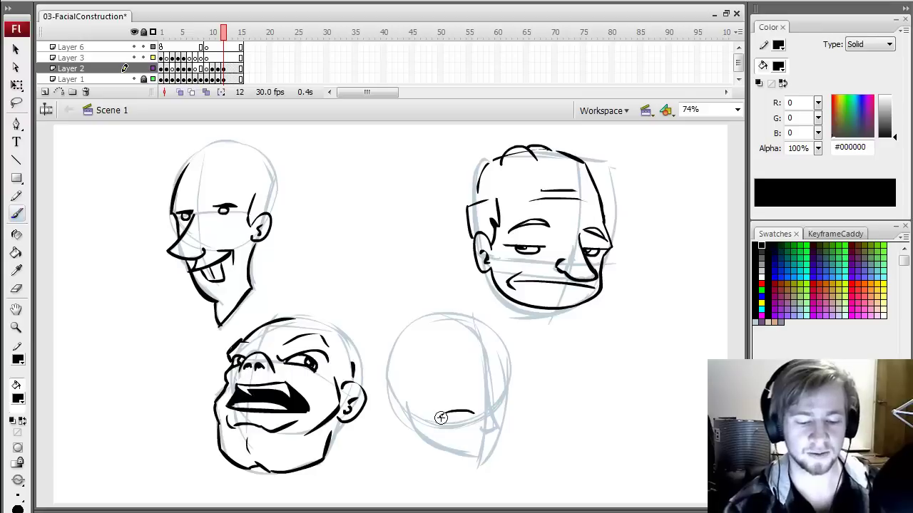
key("ctrl+z")
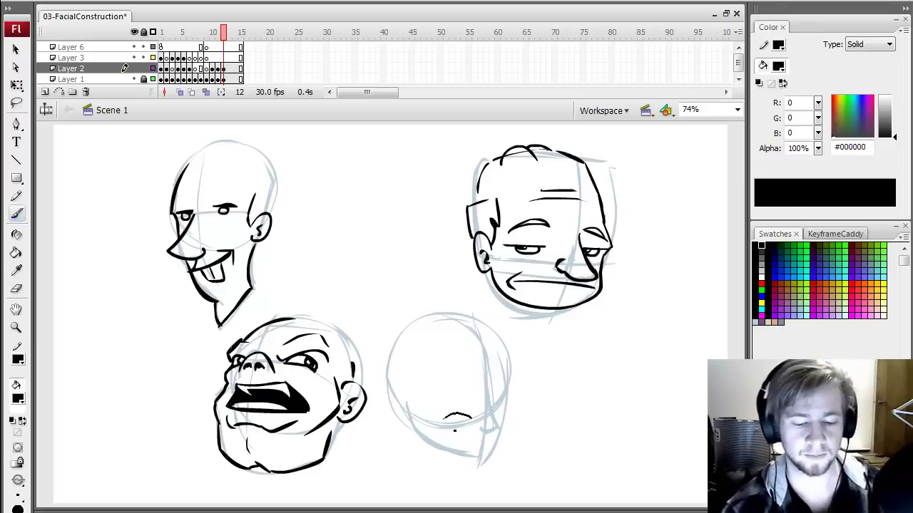
left_click_drag(472, 417, 457, 415)
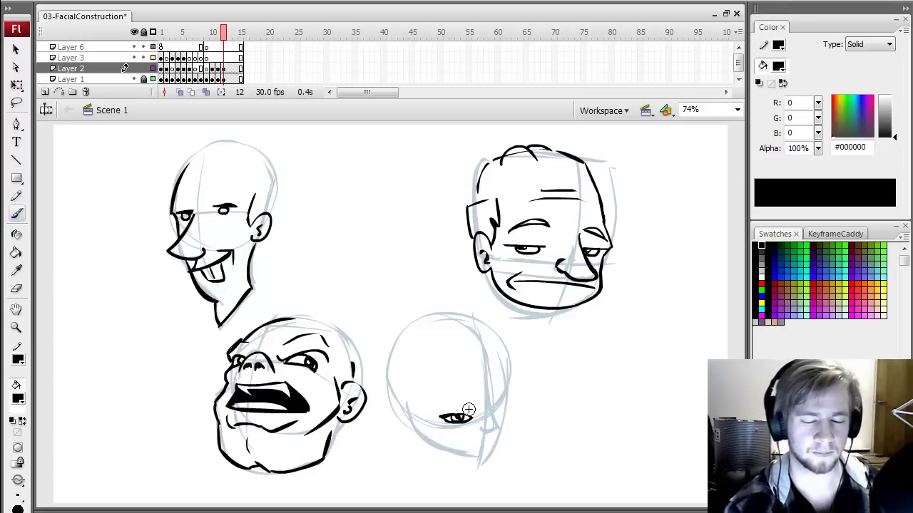
mouse_move(492, 408)
left_mouse_down()
mouse_move(505, 398)
mouse_move(495, 412)
left_mouse_up()
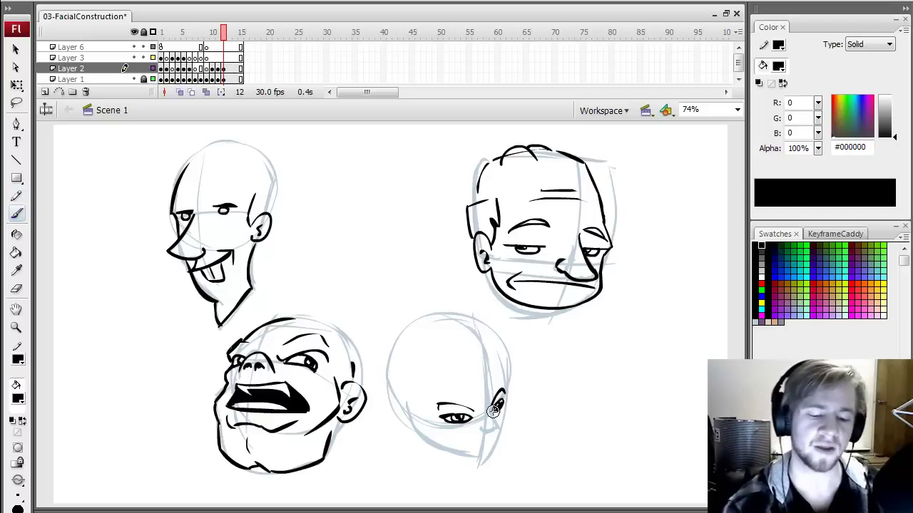
left_click_drag(497, 430, 499, 428)
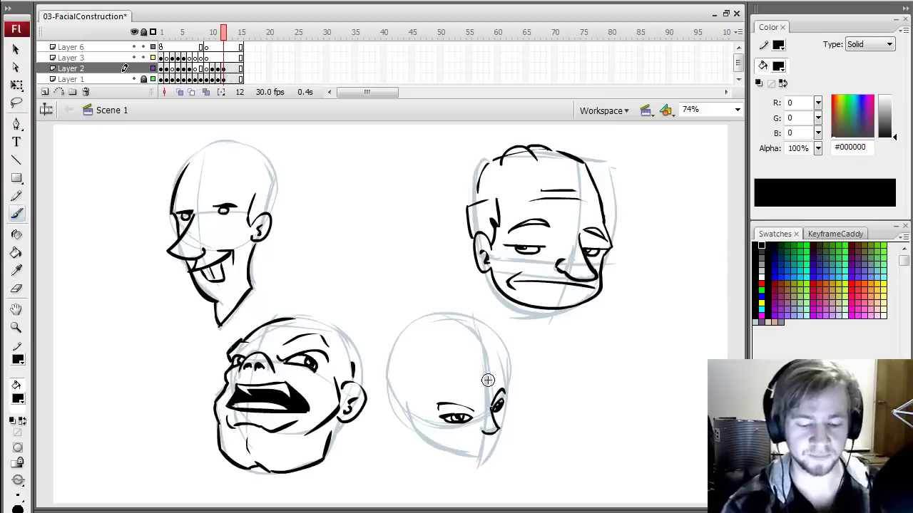
Demonstrate the curved eye lines in red (#FF0000) across the shouting head and the round head, undoing each line and restoring the black fill.
left_click(762, 282)
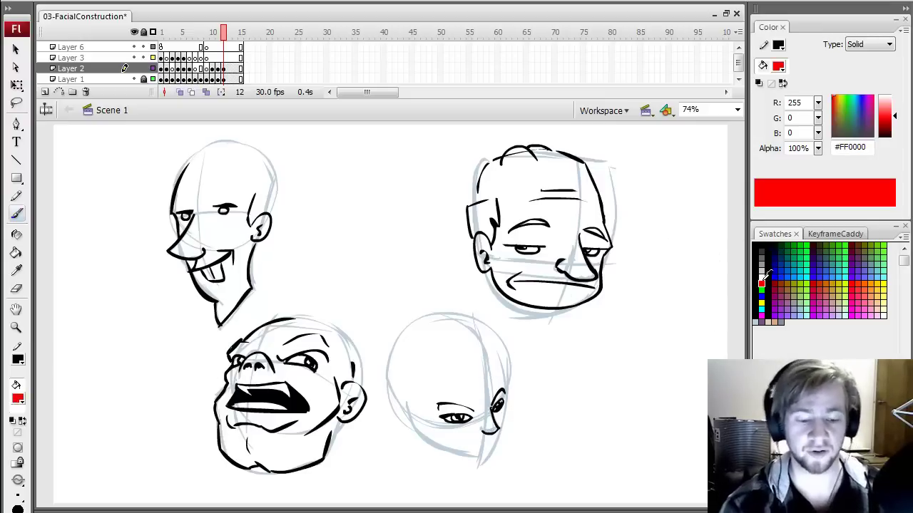
left_click_drag(207, 382, 229, 370)
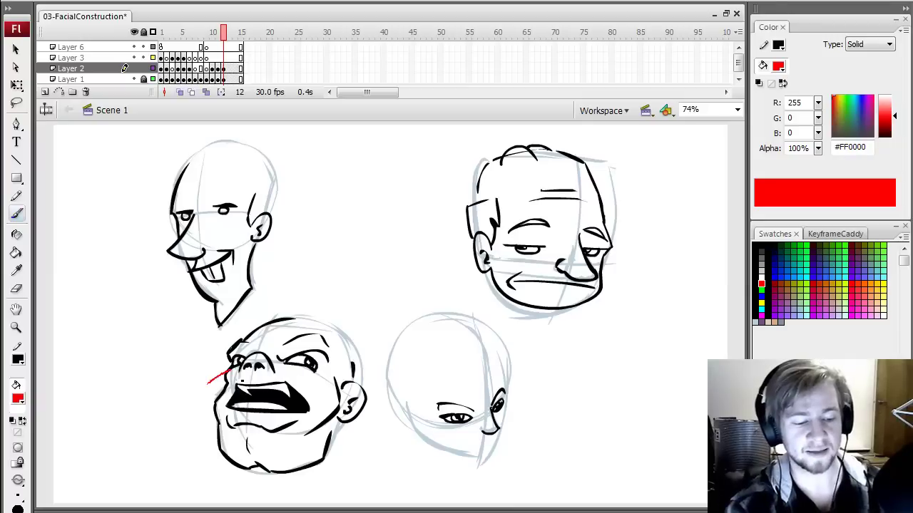
left_click_drag(298, 365, 350, 422)
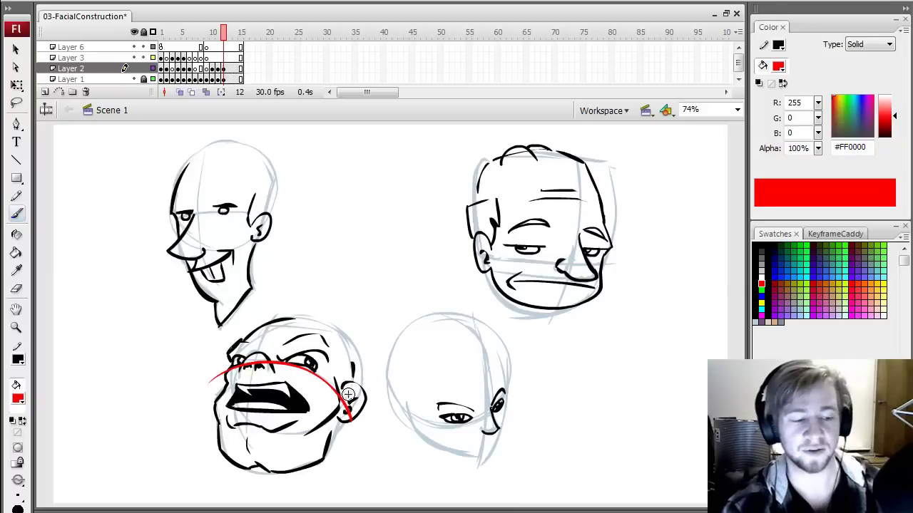
key("ctrl+z")
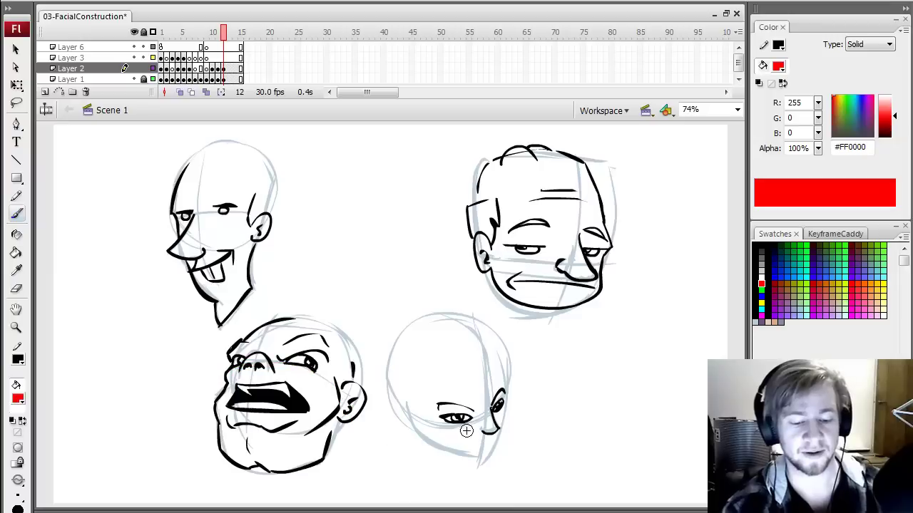
mouse_move(401, 408)
left_mouse_down()
mouse_move(420, 426)
mouse_move(443, 422)
left_mouse_up()
left_click_drag(510, 419, 519, 374)
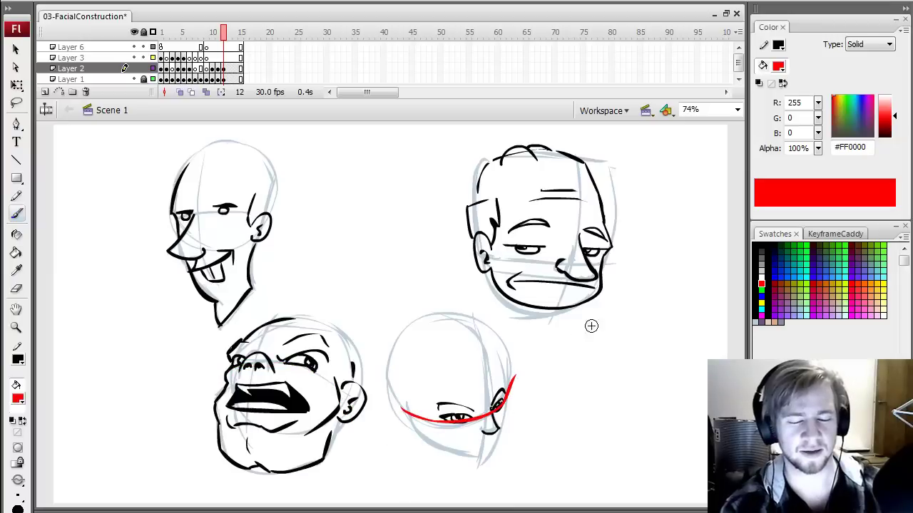
key("ctrl+z")
left_click(760, 245)
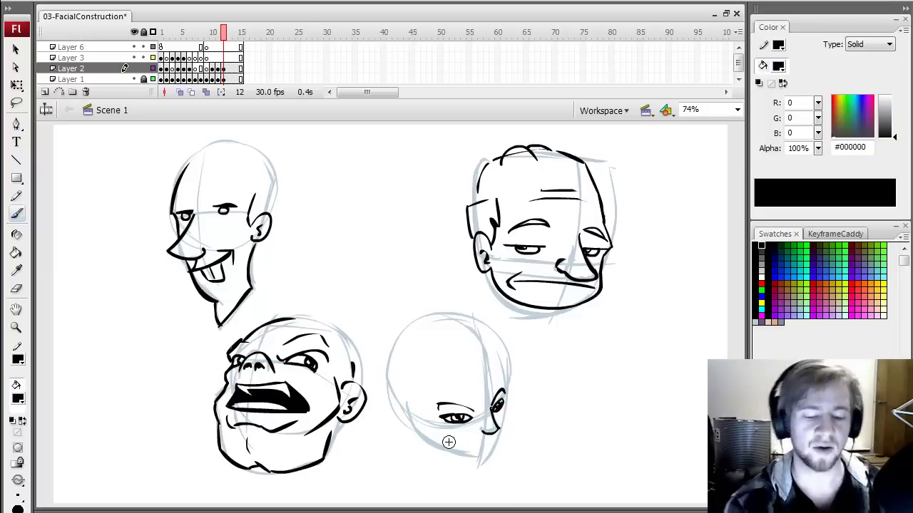
Ink small full lips, the near ear, and the far forehead and cheek contour on the round head.
mouse_move(472, 444)
left_mouse_down()
mouse_move(499, 435)
mouse_move(486, 450)
left_mouse_up()
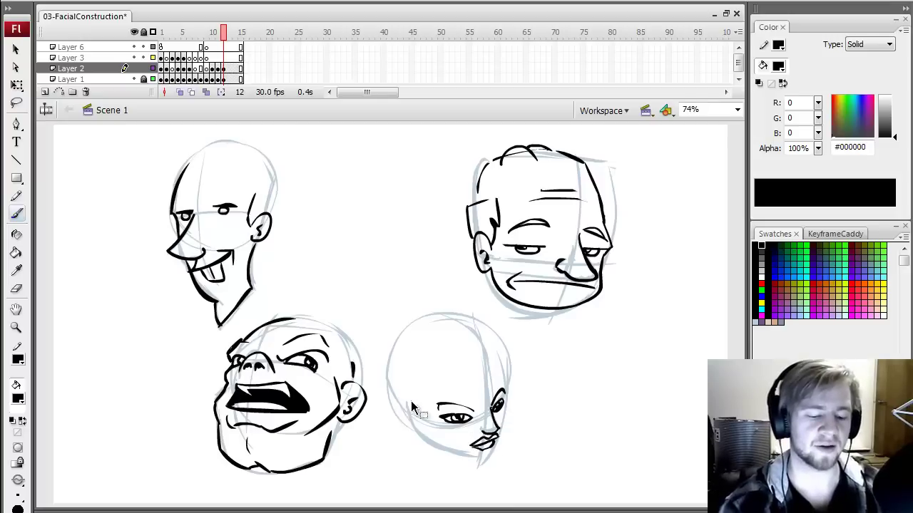
left_click_drag(409, 411, 414, 424)
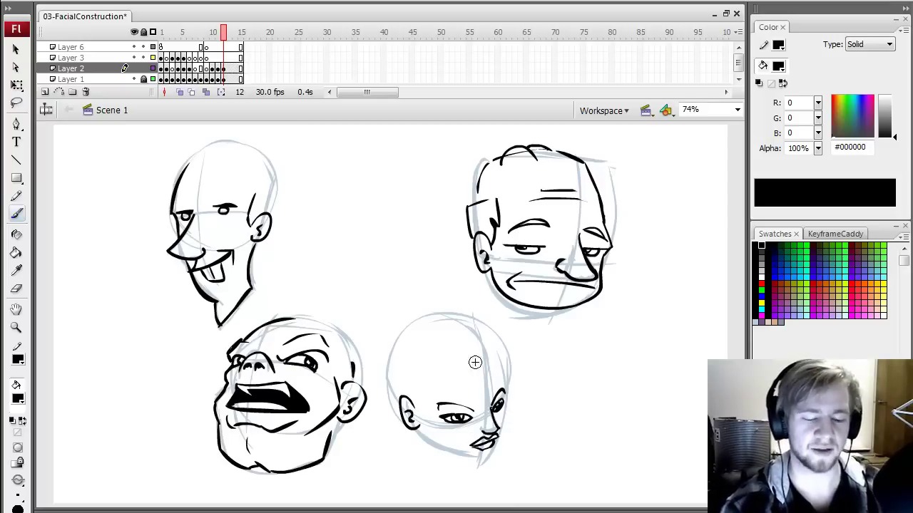
left_click_drag(499, 367, 506, 387)
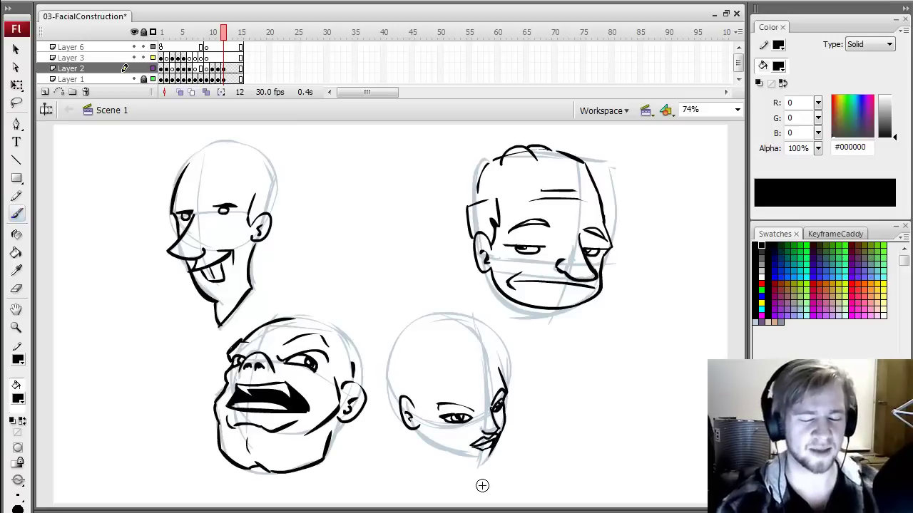
Ink the round head's jawline from below the ear to the narrow chin, replacing the first attempt with a slightly shorter chin.
left_click_drag(426, 439, 483, 463)
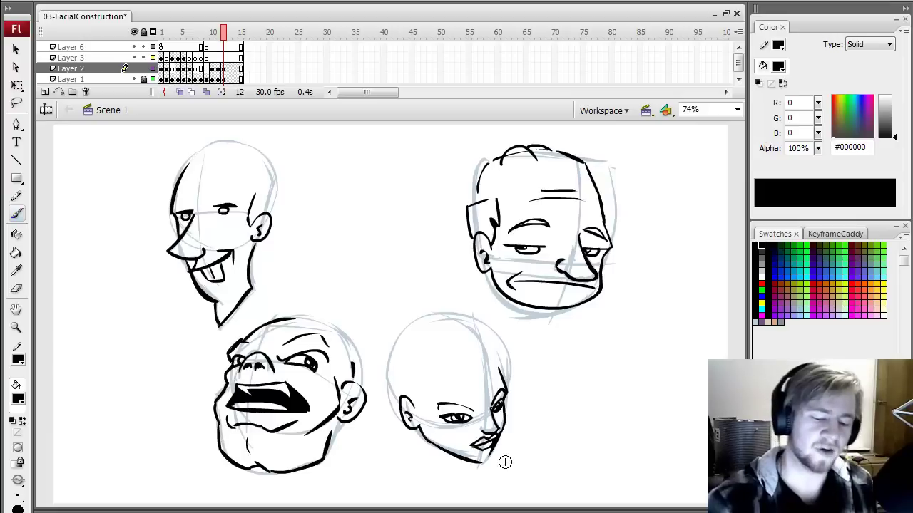
key("ctrl+z")
left_click_drag(426, 441, 481, 459)
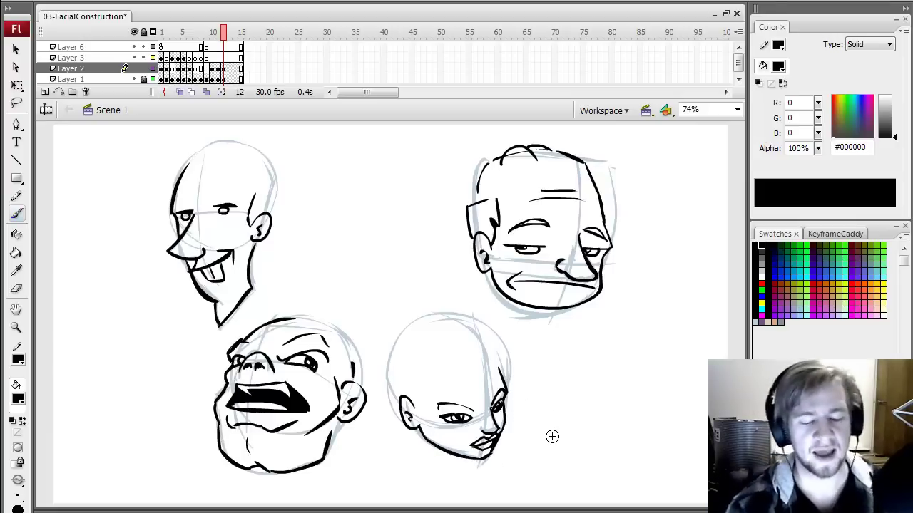
Ink the round head's angular hairline, erase its stray lines near the far temple, and add a curled lock falling over the forehead.
mouse_move(413, 394)
left_mouse_down()
mouse_move(422, 413)
mouse_move(419, 393)
mouse_move(430, 381)
mouse_move(484, 384)
mouse_move(449, 380)
mouse_move(482, 383)
mouse_move(489, 367)
left_mouse_up()
key("ctrl+z")
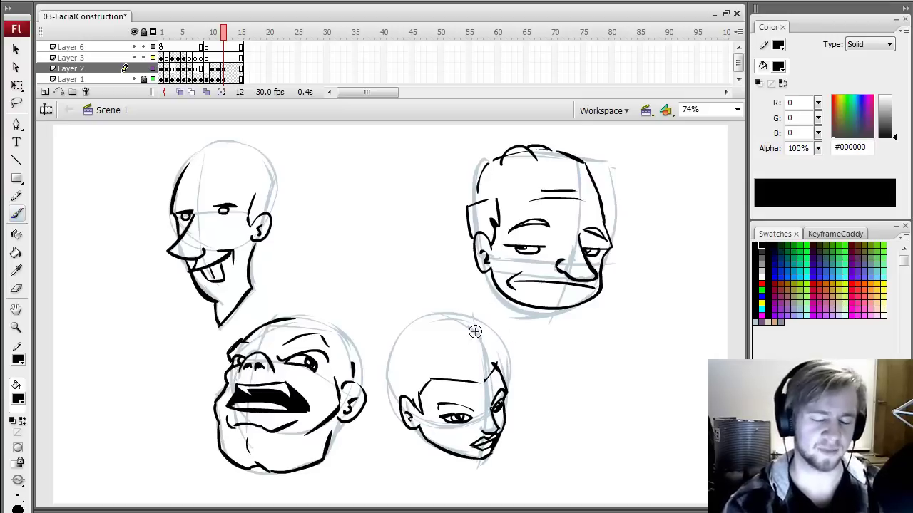
key("e")
key("b")
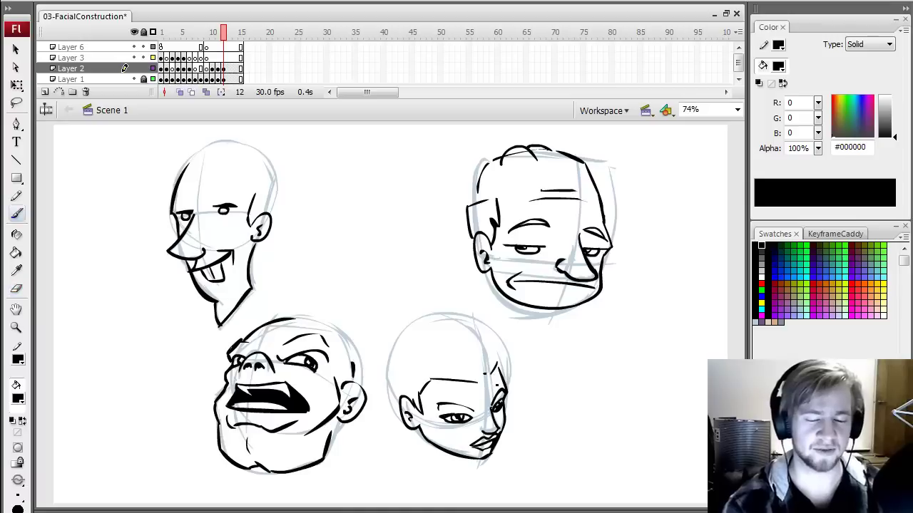
left_click_drag(478, 404, 491, 373)
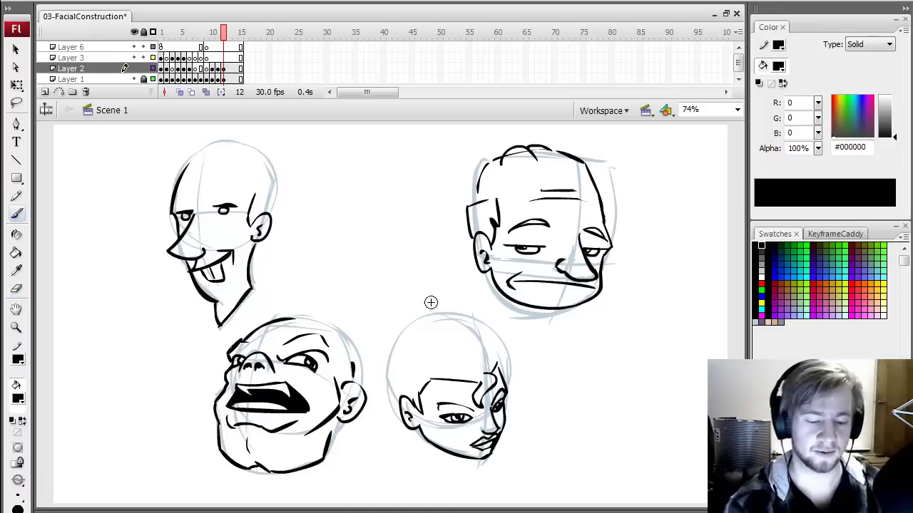
Ink the round head's full hair outline around the skull, with a sweeping strand on top and spiky tips behind the ear.
left_click_drag(436, 315, 476, 354)
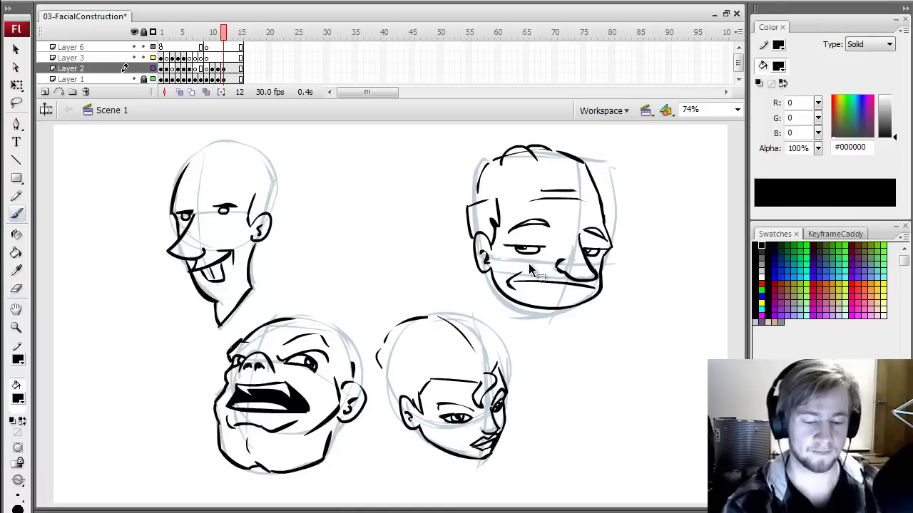
mouse_move(390, 322)
left_mouse_down()
mouse_move(375, 353)
mouse_move(390, 412)
left_mouse_up()
mouse_move(390, 411)
left_mouse_down()
mouse_move(374, 414)
mouse_move(403, 437)
left_mouse_up()
mouse_move(428, 306)
left_mouse_down()
mouse_move(464, 302)
mouse_move(497, 317)
mouse_move(511, 377)
left_mouse_up()
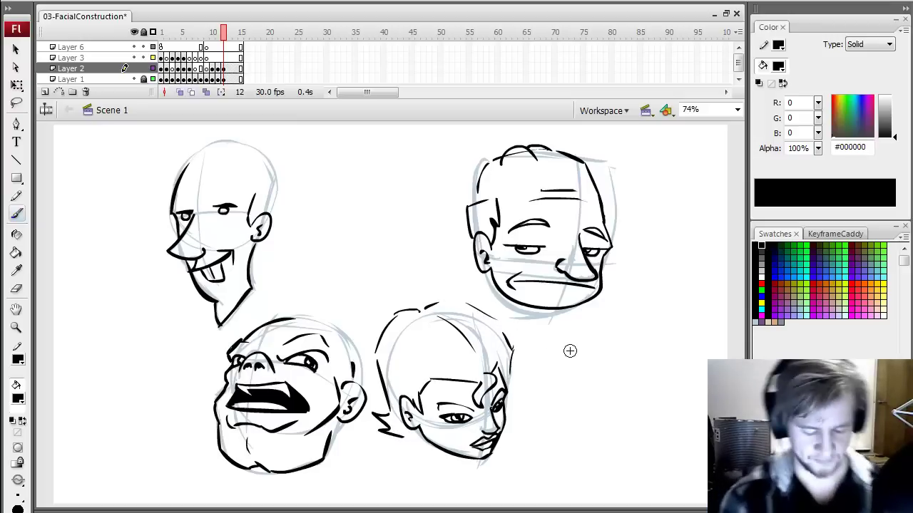
key("v")
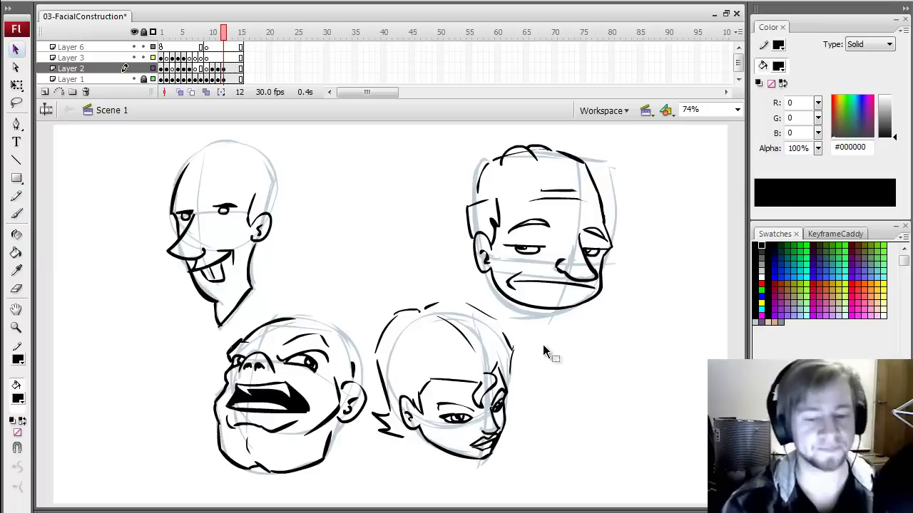